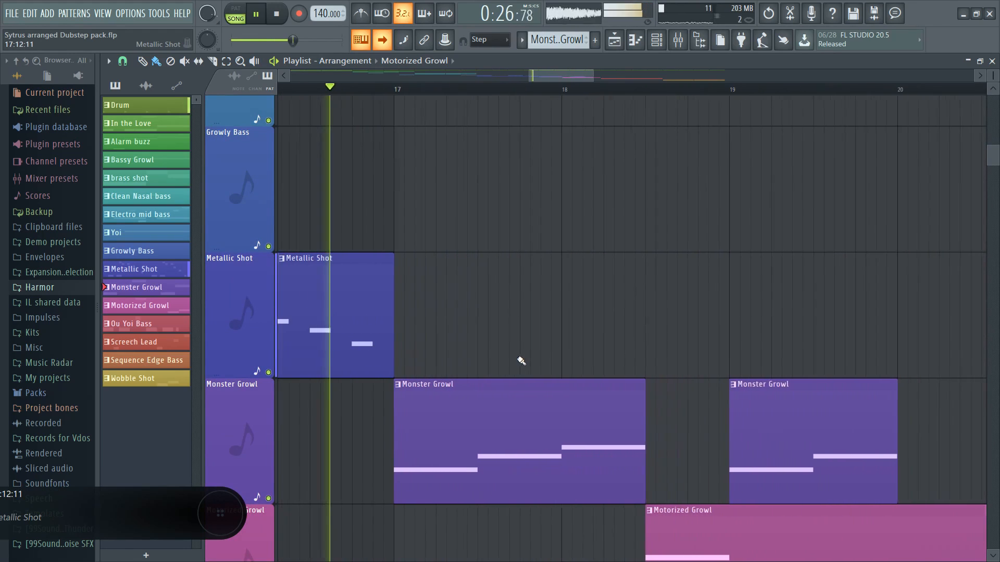
Step: Follow the arrangement's playback down through the playlist tracks to Sequence Edge Bass and Wobble Shot
{"action": "scroll", "coordinate": [520, 364], "scroll_direction": "down", "scroll_amount": 2}
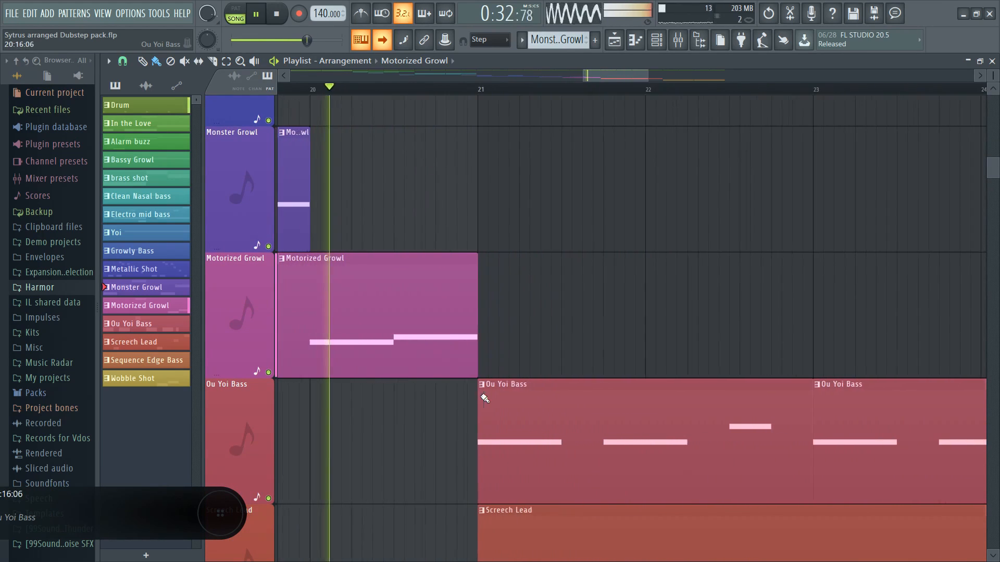
{"action": "scroll", "coordinate": [482, 393], "scroll_direction": "down", "scroll_amount": 2}
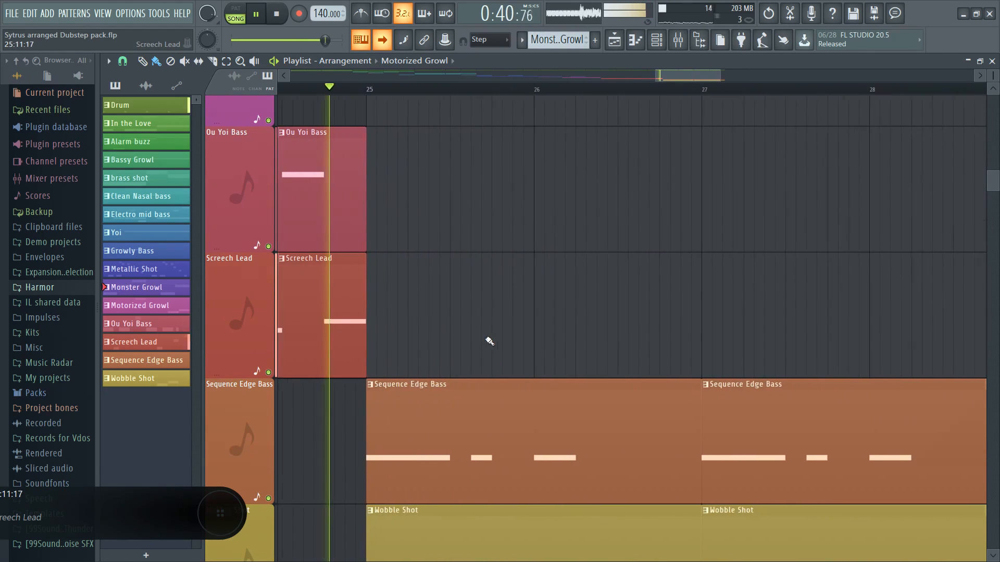
{"action": "scroll", "coordinate": [487, 342], "scroll_direction": "down", "scroll_amount": 1}
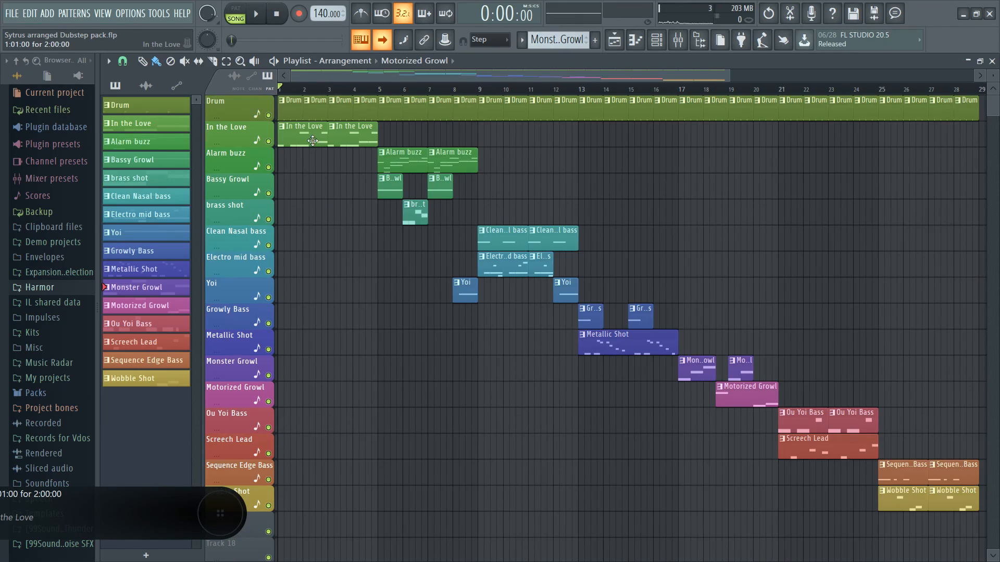
Step: Solo the In the Love track and play it with its Growly Bass notes open in the piano roll
{"action": "scroll", "coordinate": [309, 188], "scroll_direction": "up", "scroll_amount": 2, "text": "alt"}
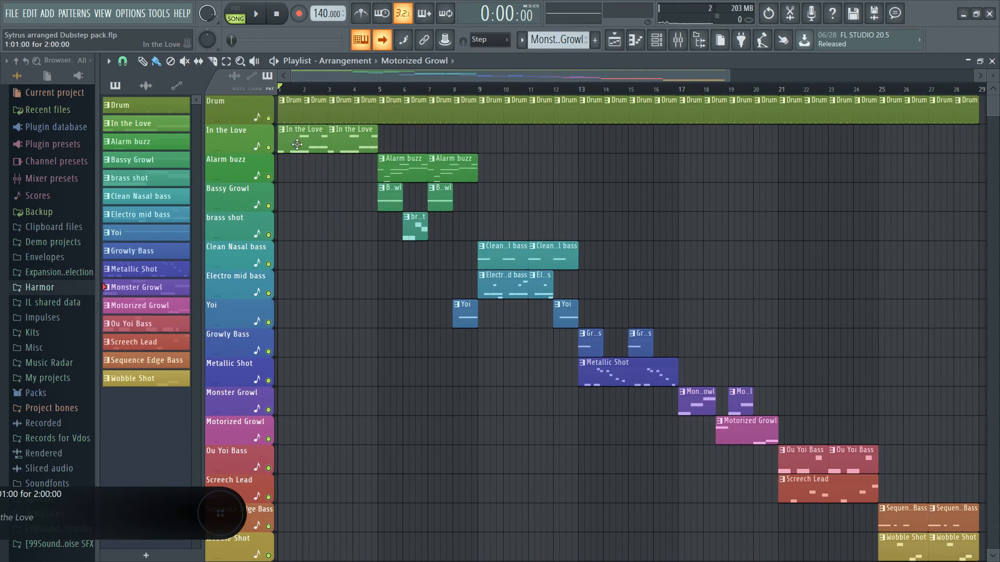
{"action": "right_click", "coordinate": [268, 148]}
{"action": "key", "text": "space"}
{"action": "double_click", "coordinate": [295, 143]}
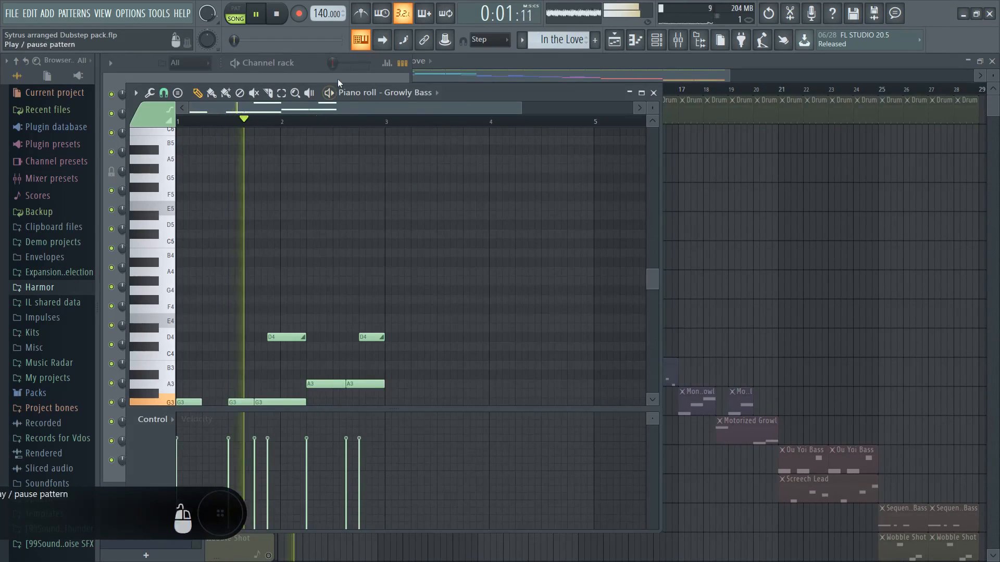
{"action": "left_click_drag", "start_coordinate": [444, 95], "coordinate": [621, 78]}
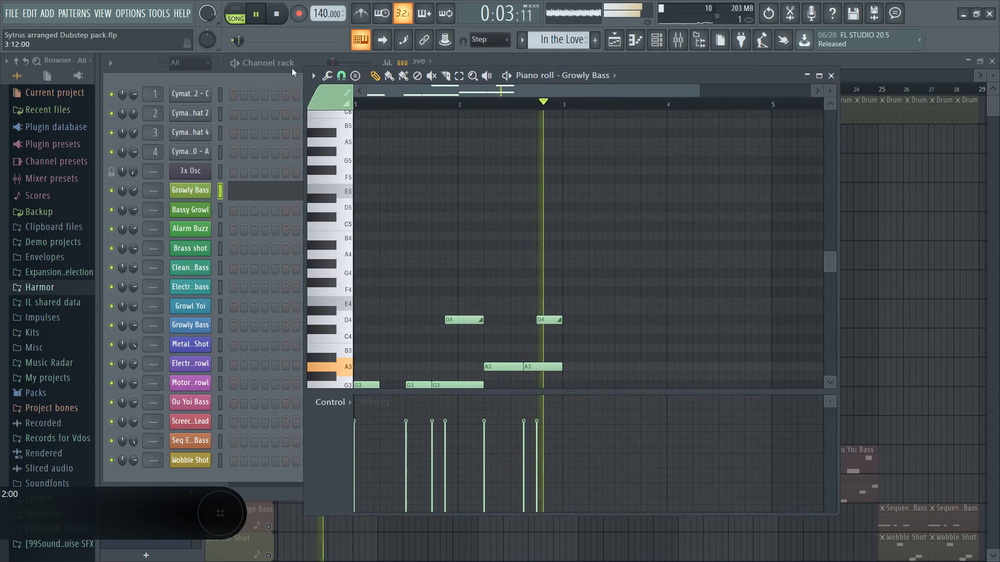
{"action": "left_click", "coordinate": [301, 59]}
{"action": "key", "text": "space"}
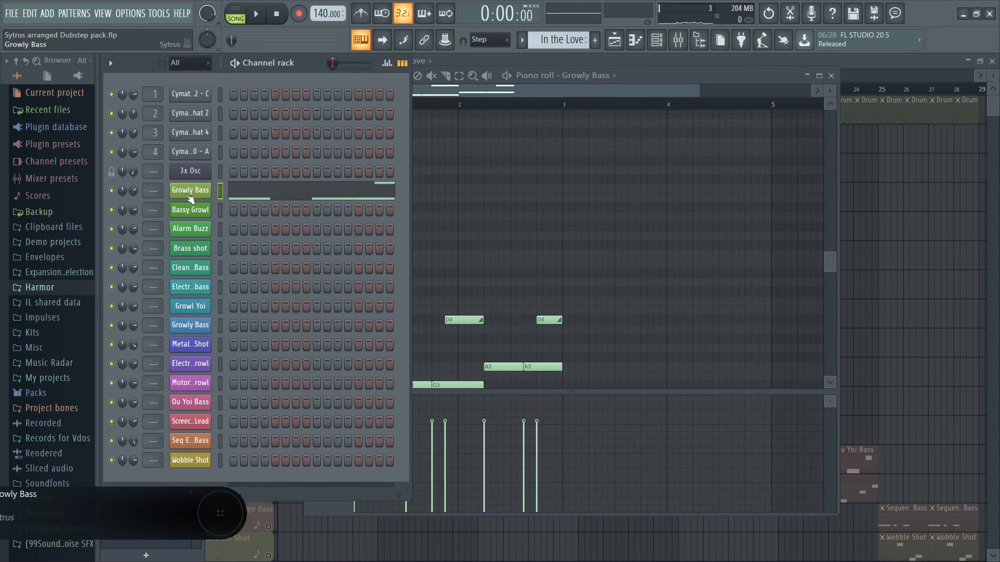
Step: Play the In the Love pattern again, moving the piano roll aside and widening the channel rack to show 32 steps
{"action": "key", "text": "space"}
{"action": "left_click_drag", "start_coordinate": [633, 77], "coordinate": [671, 83]}
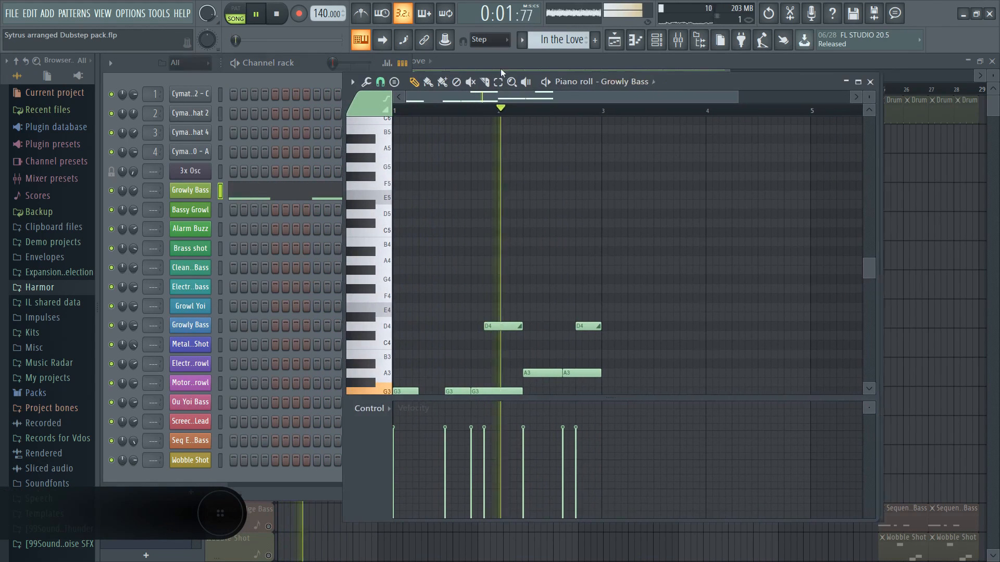
{"action": "left_click", "coordinate": [296, 67]}
{"action": "left_click_drag", "start_coordinate": [411, 187], "coordinate": [580, 206]}
{"action": "key", "text": "space"}
Step: Open the Growly Bass synth, audition it with its wrapper settings shown, and display its target track in the mixer
{"action": "left_click", "coordinate": [190, 190]}
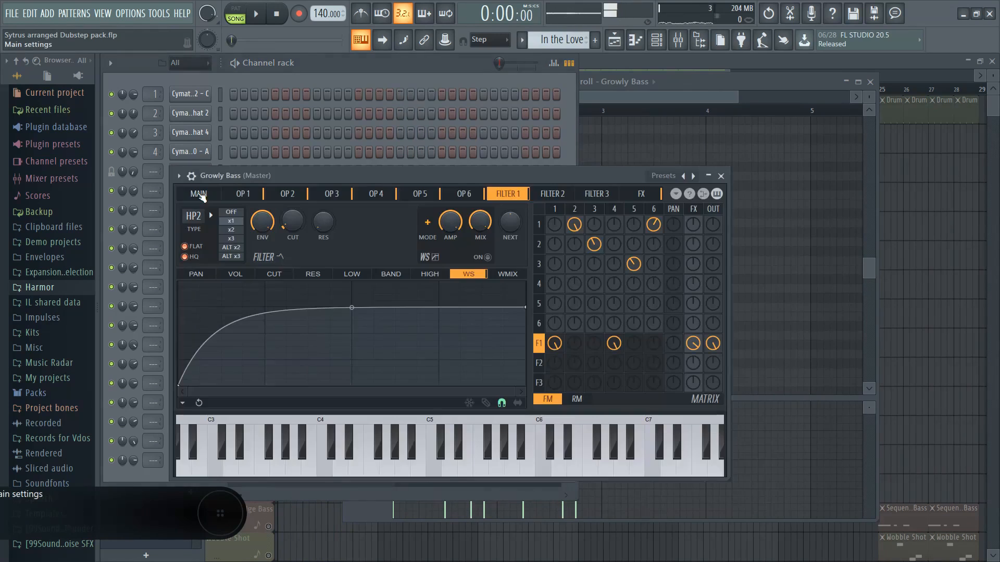
{"action": "key", "text": "space"}
{"action": "left_click", "coordinate": [191, 176]}
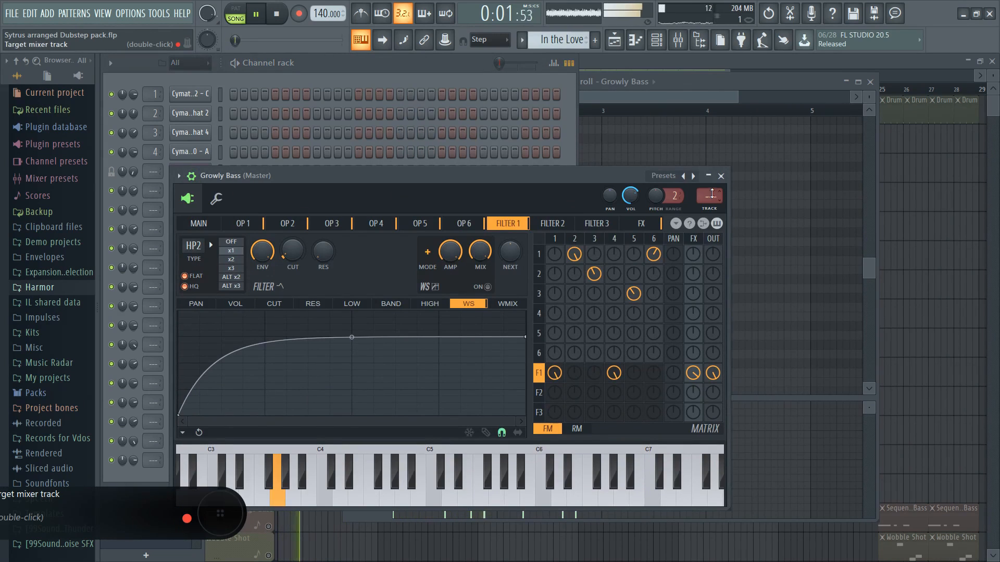
{"action": "key", "text": "space"}
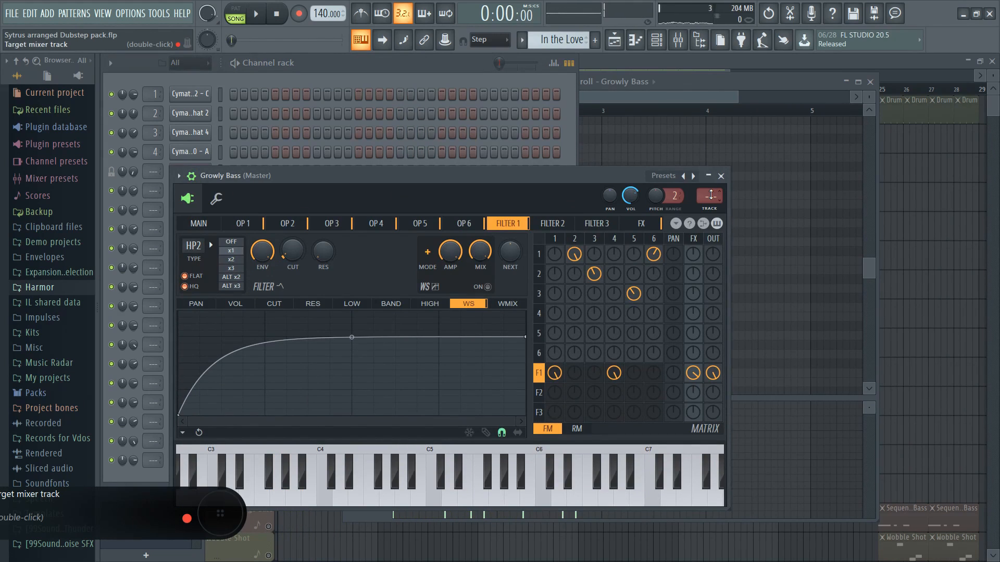
{"action": "double_click", "coordinate": [710, 195]}
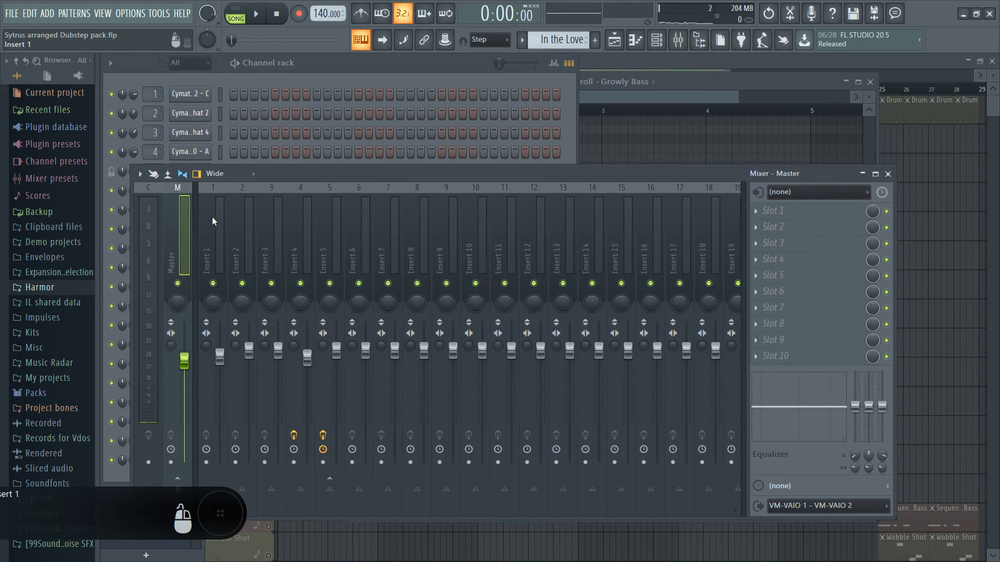
{"action": "left_click", "coordinate": [320, 72]}
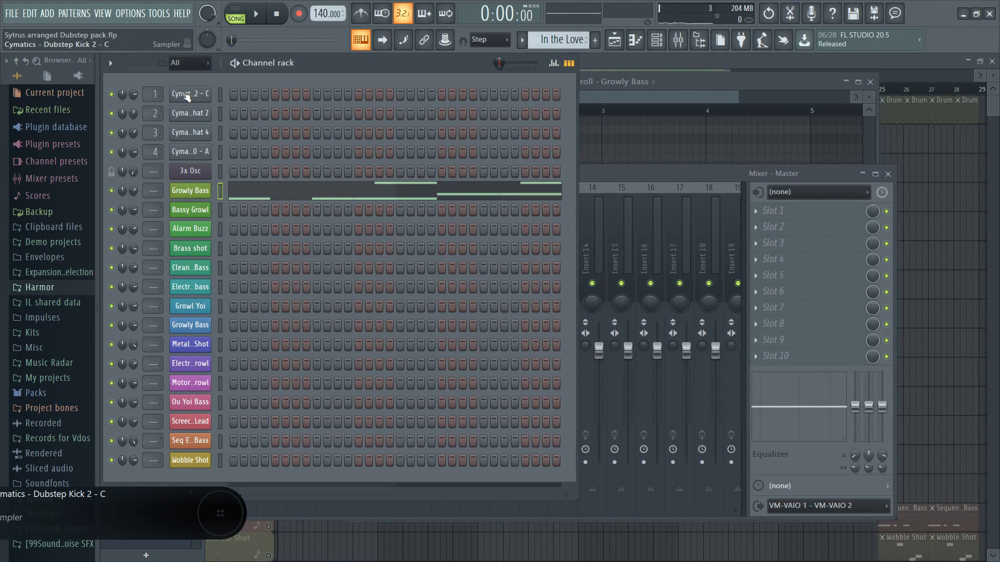
Step: Audition the drum samples, inspect Insert 5 in the mixer, and check the Growly Bass channel's mixer routing
{"action": "middle_click", "coordinate": [187, 97]}
{"action": "middle_click", "coordinate": [188, 114]}
{"action": "middle_click", "coordinate": [198, 152]}
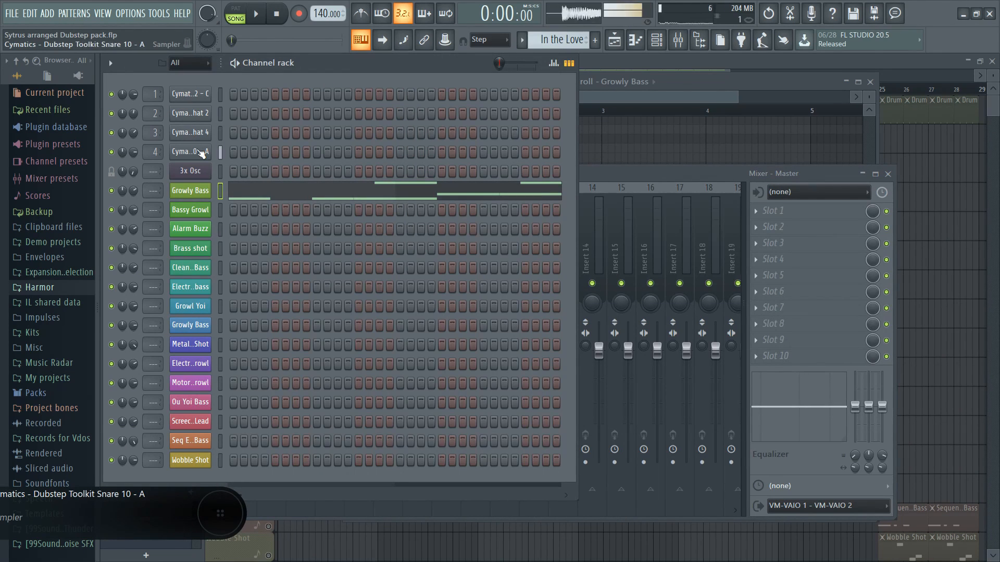
{"action": "left_click", "coordinate": [616, 177]}
{"action": "left_click", "coordinate": [320, 220]}
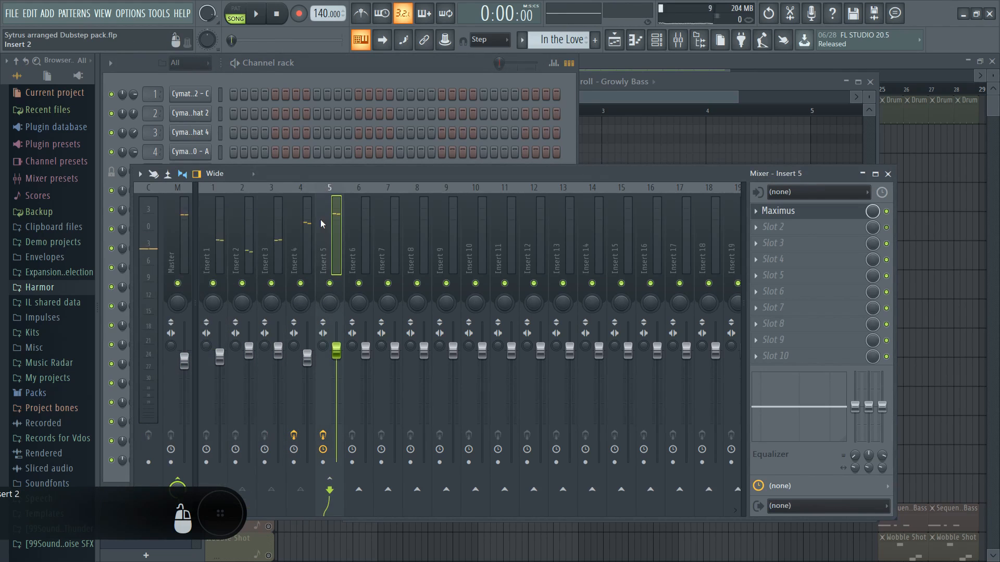
{"action": "left_click", "coordinate": [353, 63]}
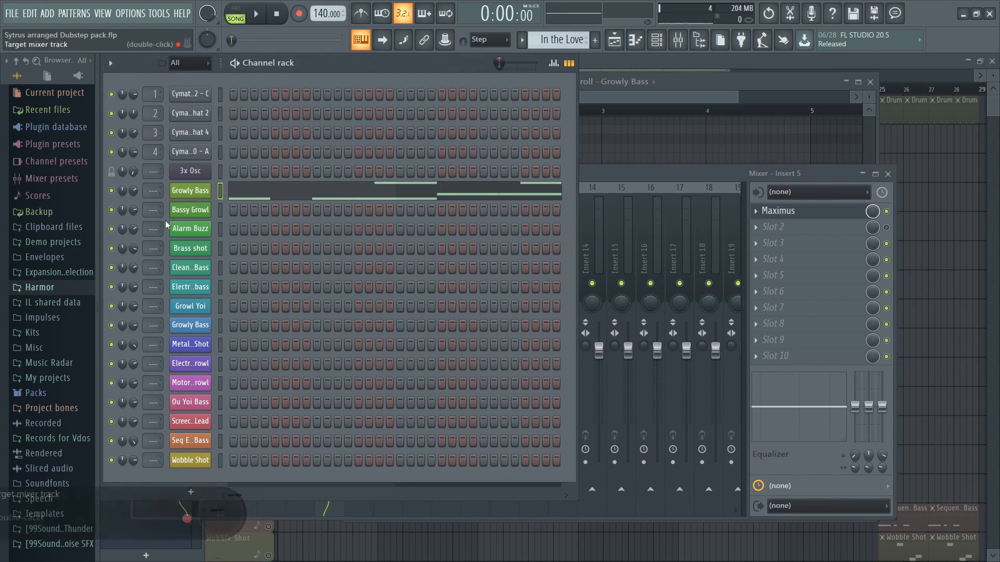
{"action": "double_click", "coordinate": [149, 194]}
{"action": "left_click", "coordinate": [349, 67]}
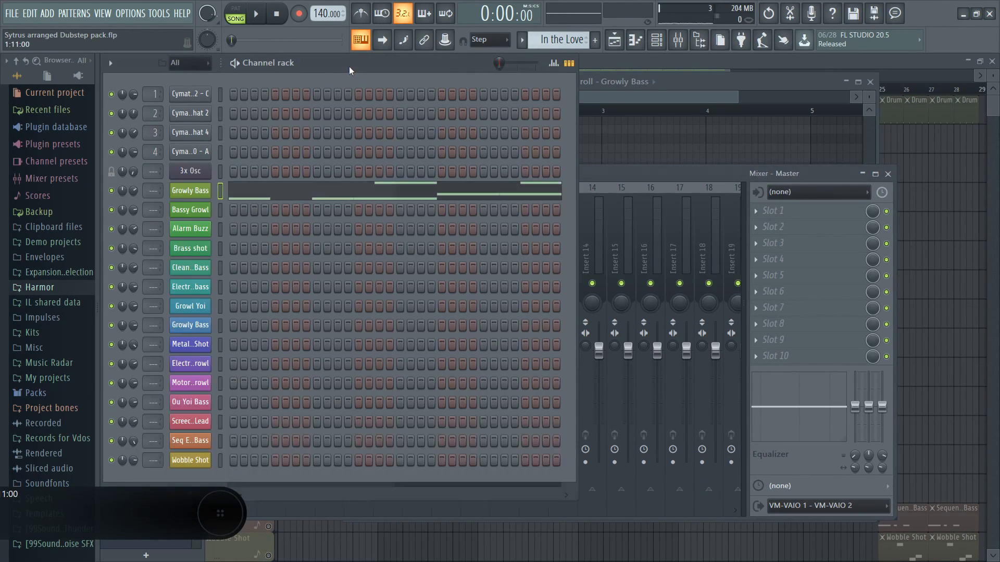
Step: Play the soloed In the Love clips, viewing their Growly Bass notes in the piano roll and the clips in the playlist
{"action": "key", "text": "space"}
{"action": "left_click", "coordinate": [707, 80]}
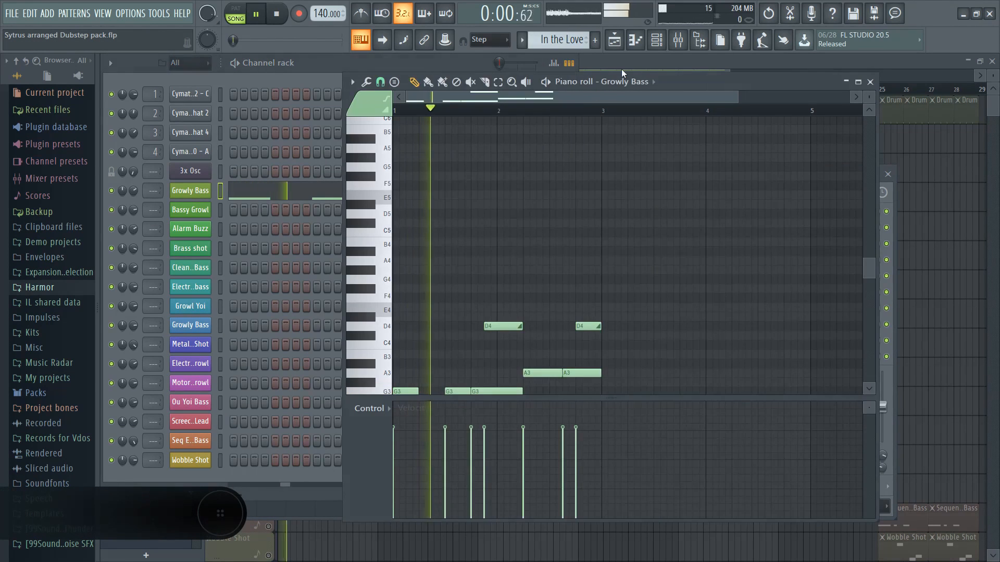
{"action": "left_click", "coordinate": [617, 62]}
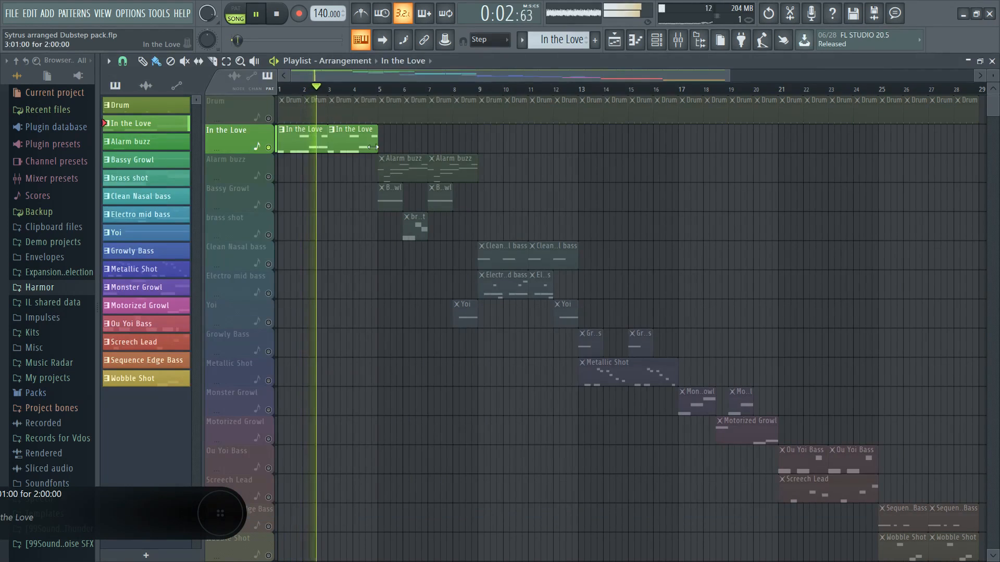
{"action": "double_click", "coordinate": [319, 128]}
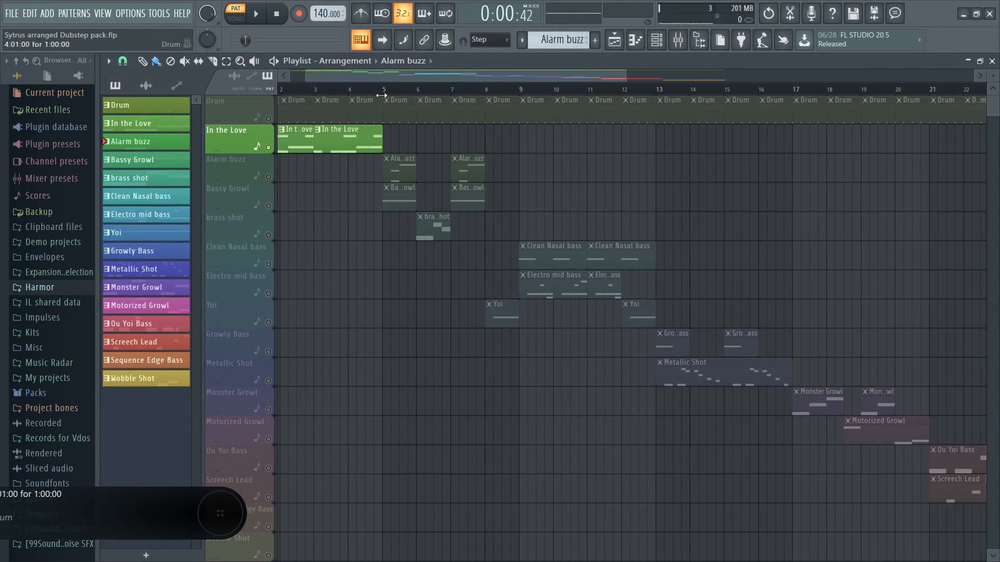
Step: Set the playback position to bar 5 and play only the Alarm buzz, Bassy Growl and brass shot tracks
{"action": "left_click", "coordinate": [381, 89]}
{"action": "left_click_drag", "start_coordinate": [267, 177], "coordinate": [276, 211]}
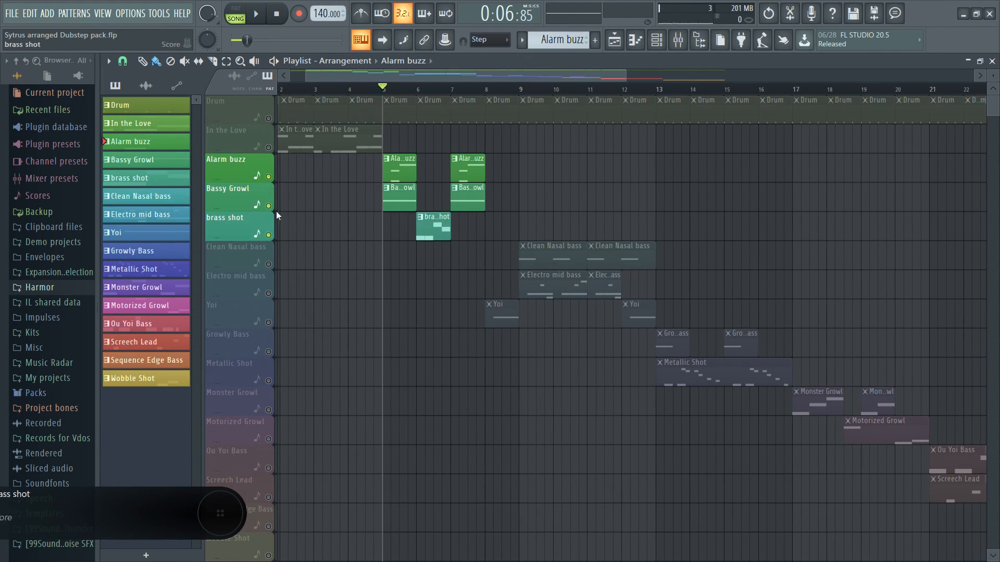
{"action": "scroll", "coordinate": [436, 183], "scroll_direction": "up", "scroll_amount": 2}
{"action": "key", "text": "space"}
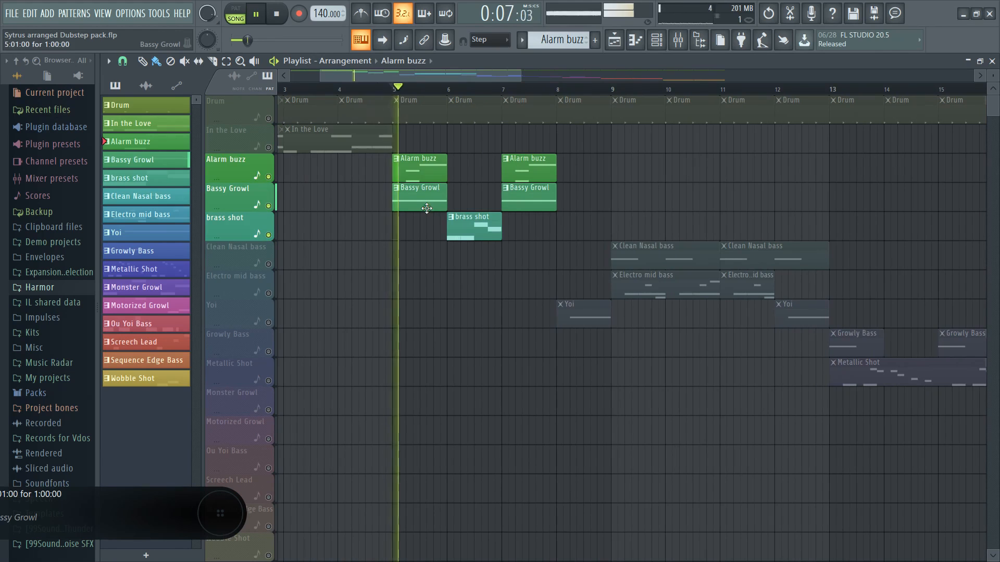
Step: Toggle the Bassy Growl track's solo while auditioning, and leave all playlist tracks enabled with playback stopped
{"action": "right_click", "coordinate": [269, 207]}
{"action": "key", "text": "space"}
{"action": "key", "text": "space"}
{"action": "right_click", "coordinate": [268, 207]}
{"action": "key", "text": "space"}
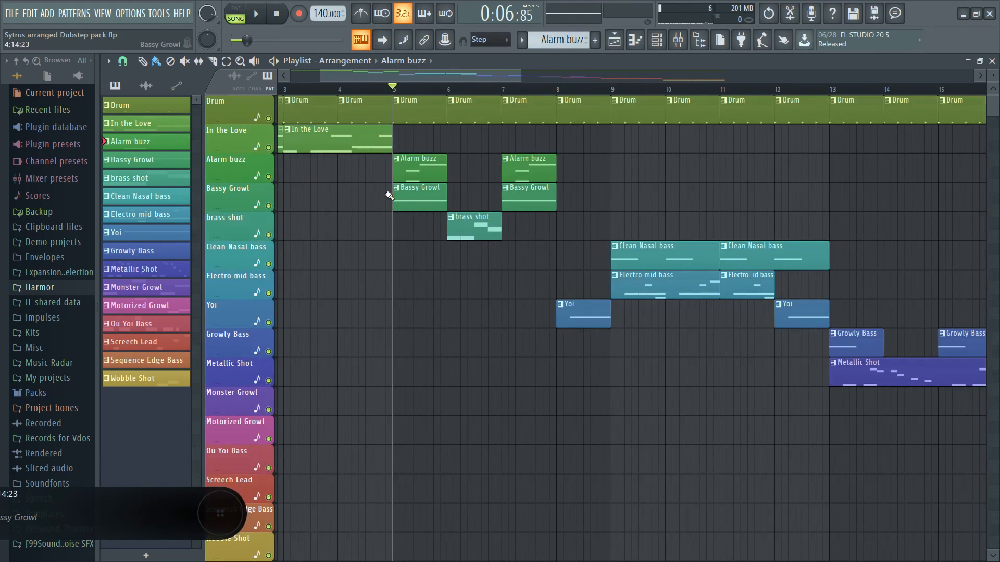
Step: Open the Bassy Growl pattern's notes and inspect the channel's routing and the unused inserts in the mixer
{"action": "double_click", "coordinate": [408, 198]}
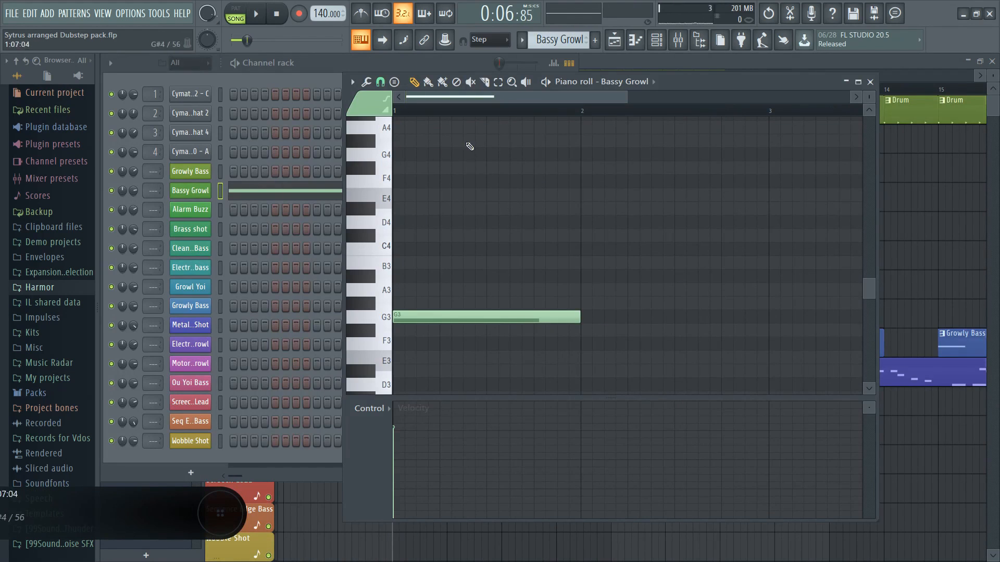
{"action": "double_click", "coordinate": [152, 191]}
{"action": "left_click", "coordinate": [333, 82]}
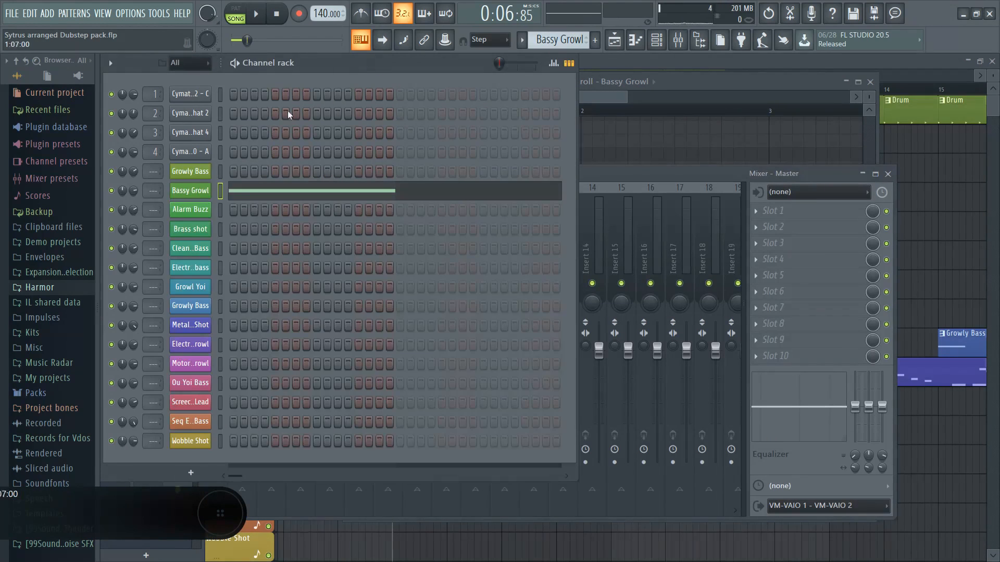
{"action": "left_click_drag", "start_coordinate": [604, 219], "coordinate": [365, 224]}
{"action": "left_click", "coordinate": [371, 71]}
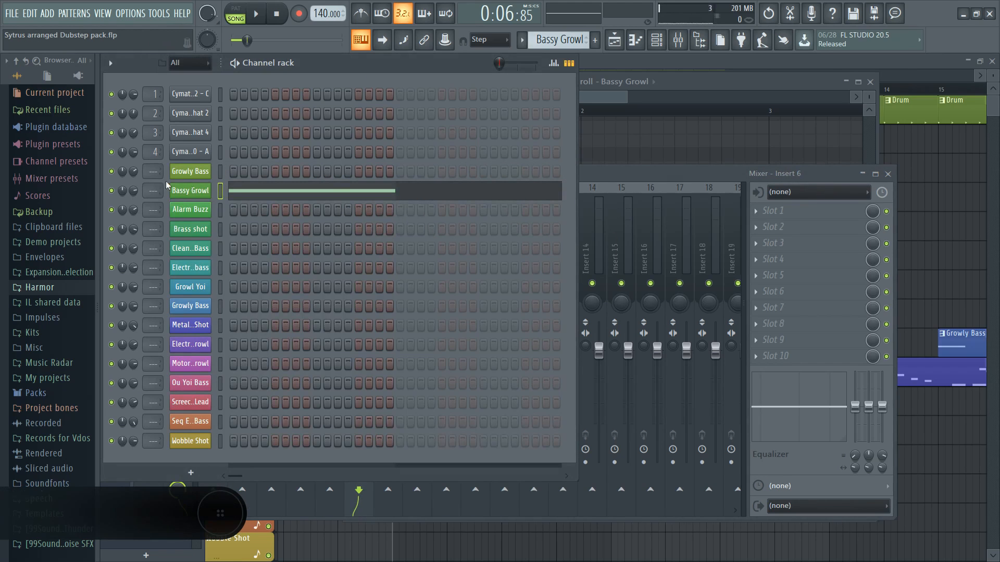
Step: Open the Bassy Growl synth, move its window clear of the channel names, and audition notes across its keyboard
{"action": "left_click", "coordinate": [206, 192]}
{"action": "left_click_drag", "start_coordinate": [262, 189], "coordinate": [301, 195]}
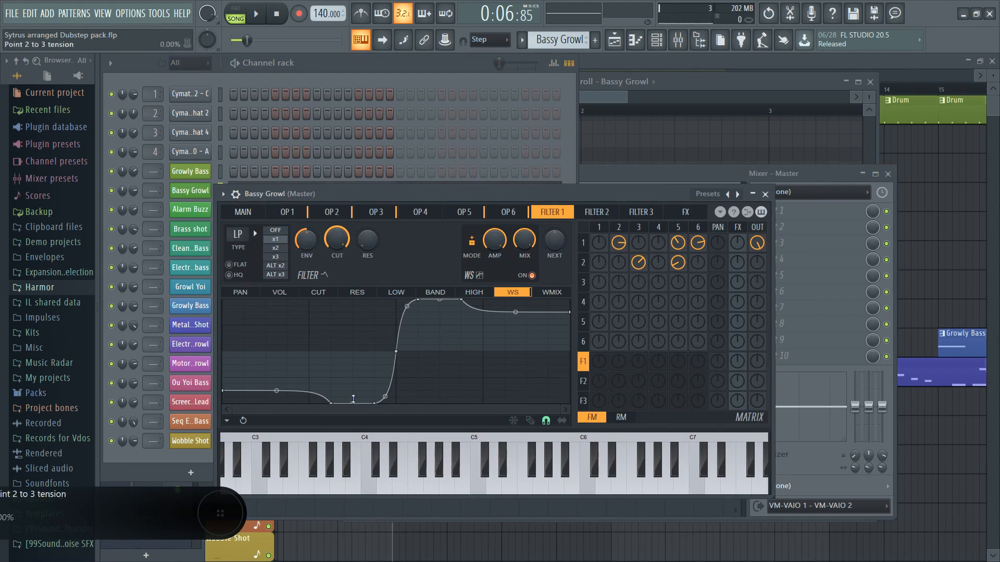
{"action": "left_click", "coordinate": [476, 484]}
{"action": "left_click", "coordinate": [374, 478]}
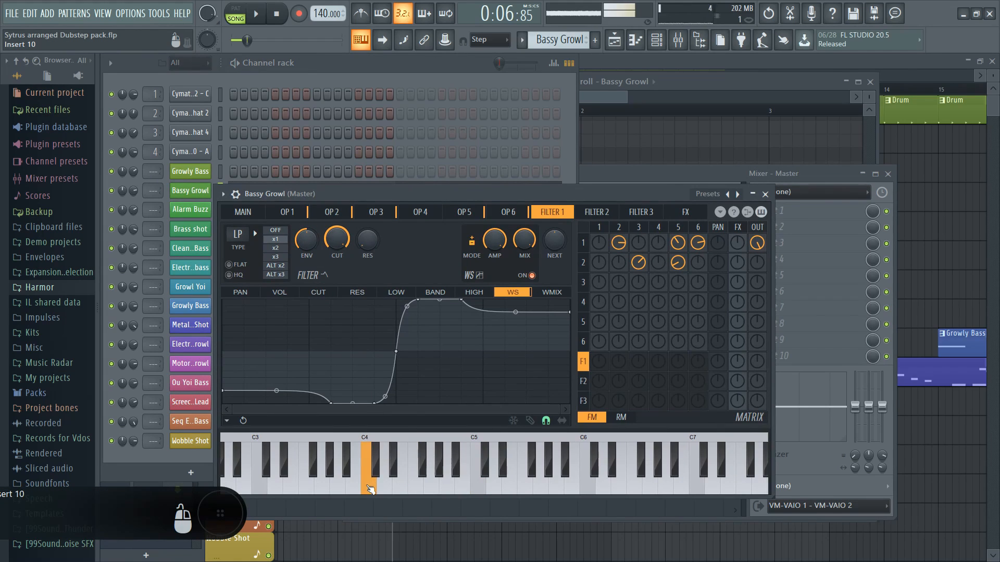
{"action": "left_click", "coordinate": [259, 478]}
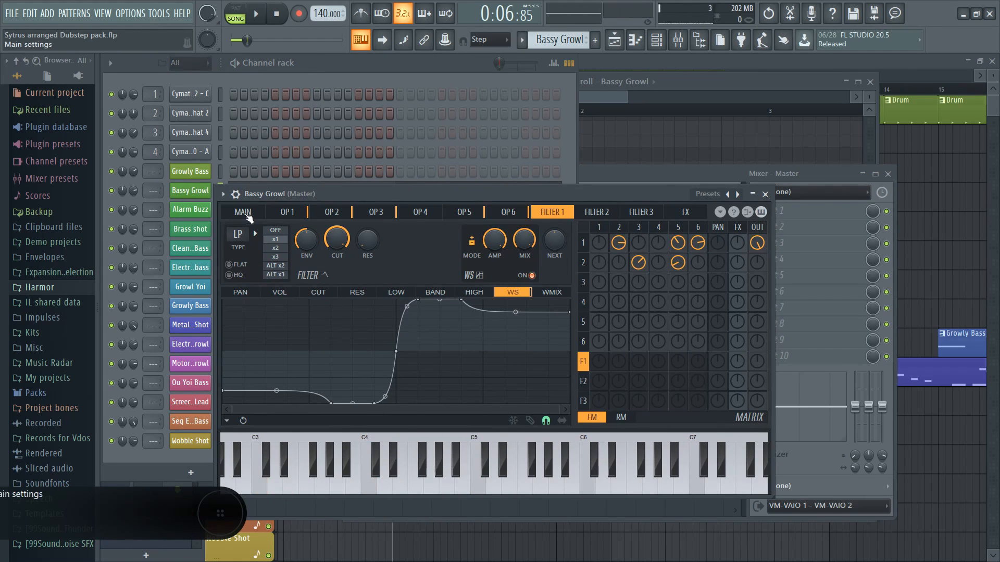
Step: Examine the Bassy Growl synth's main settings page and close the synth window
{"action": "left_click", "coordinate": [243, 213]}
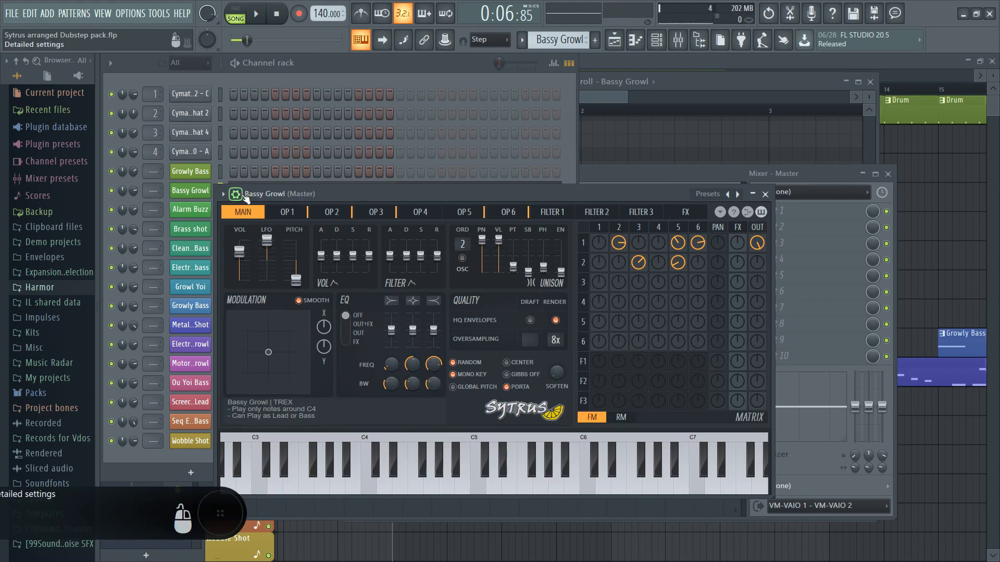
{"action": "left_click", "coordinate": [321, 213]}
{"action": "left_click_drag", "start_coordinate": [319, 213], "coordinate": [257, 215]}
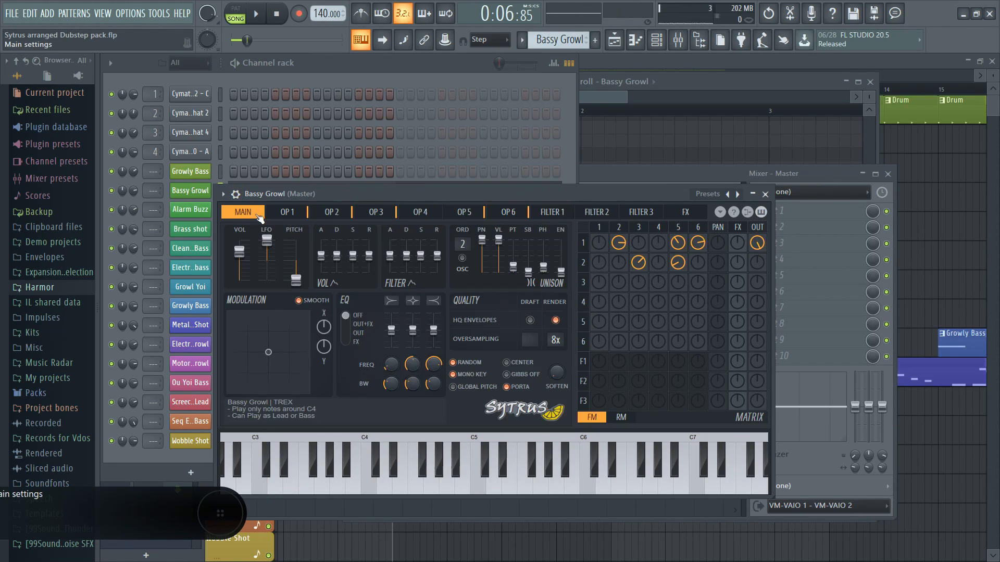
{"action": "left_click", "coordinate": [332, 67]}
{"action": "left_click", "coordinate": [195, 193]}
{"action": "left_click", "coordinate": [194, 193]}
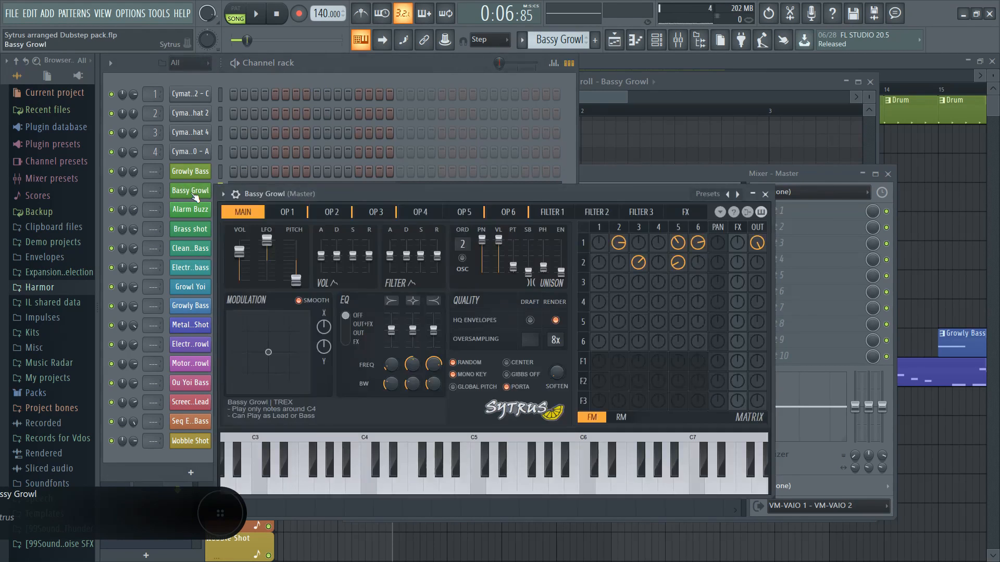
{"action": "left_click", "coordinate": [196, 190]}
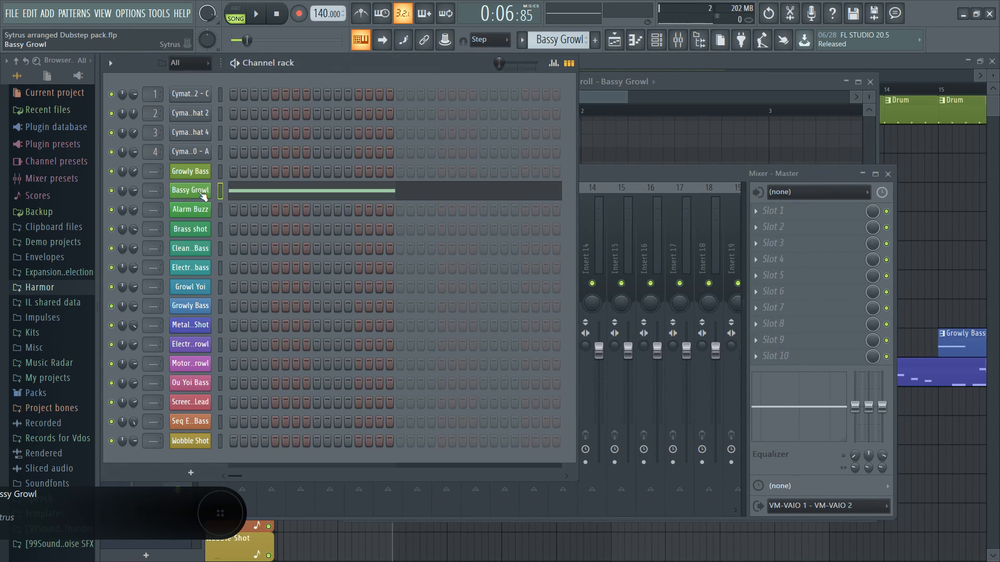
Step: Return to the playlist and solo the In the Love track
{"action": "left_click", "coordinate": [595, 65]}
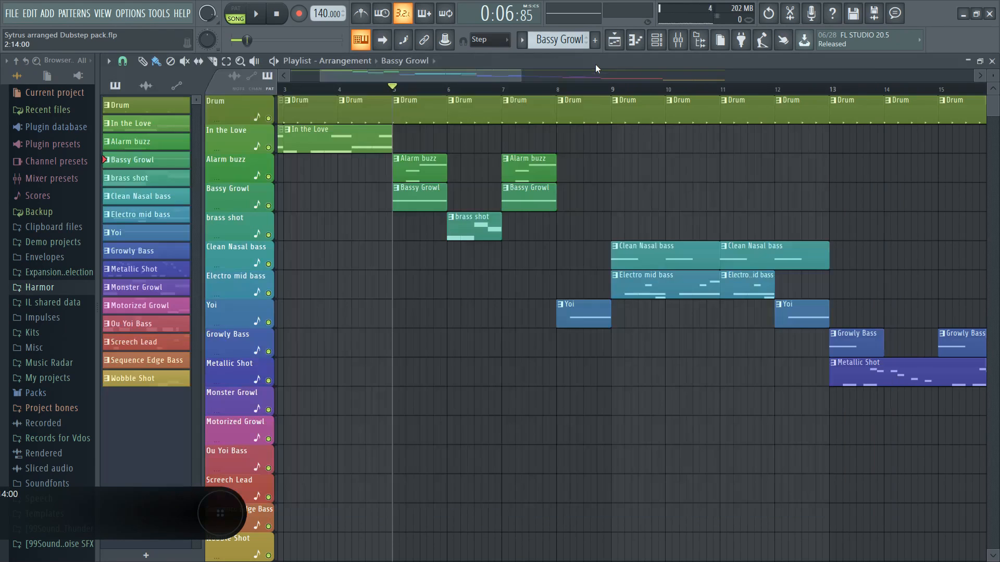
{"action": "right_click", "coordinate": [269, 148]}
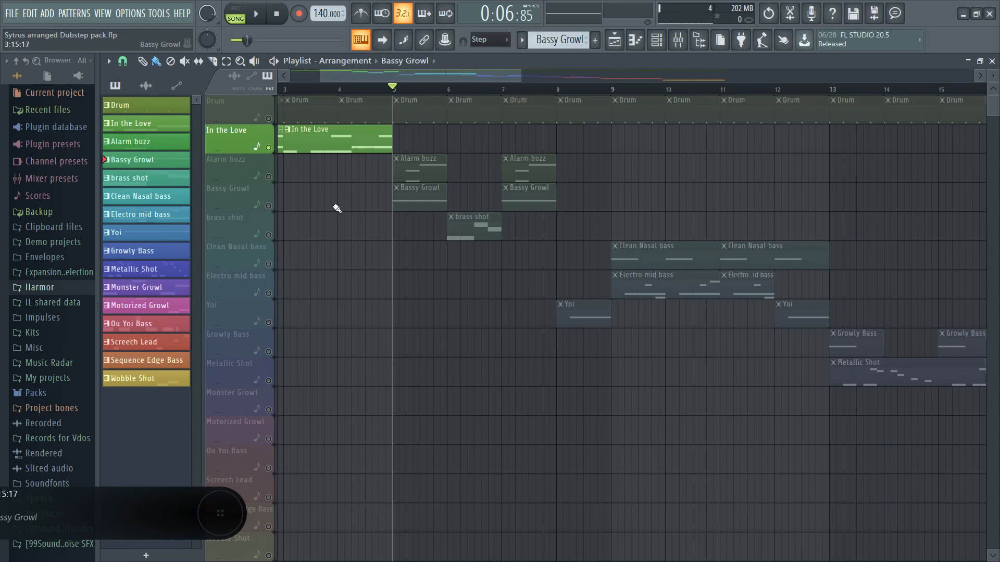
Step: Solo the Alarm buzz, Bassy Growl and brass shot tracks together and audition them from bar 5
{"action": "right_click", "coordinate": [268, 176]}
{"action": "left_click", "coordinate": [269, 206]}
{"action": "left_click", "coordinate": [268, 234]}
{"action": "key", "text": "space"}
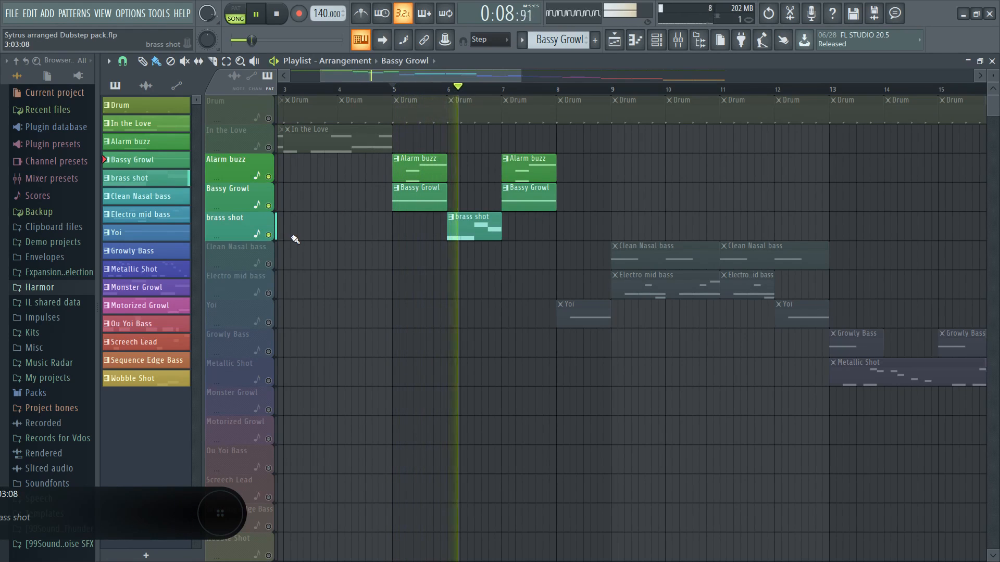
{"action": "key", "text": "space"}
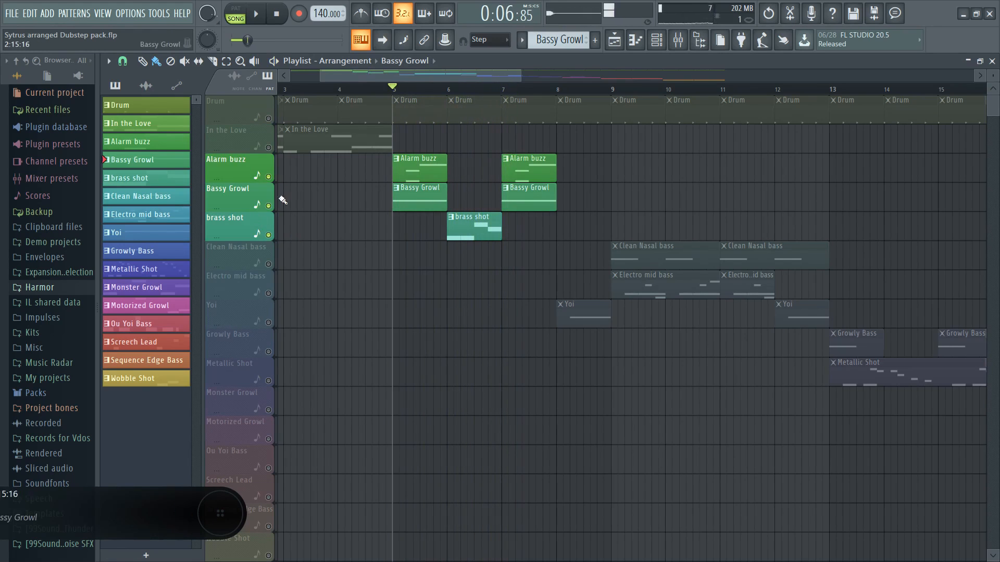
Step: Solo the Bassy Growl track and inspect its pattern's notes in the piano roll in pattern mode
{"action": "right_click", "coordinate": [269, 205]}
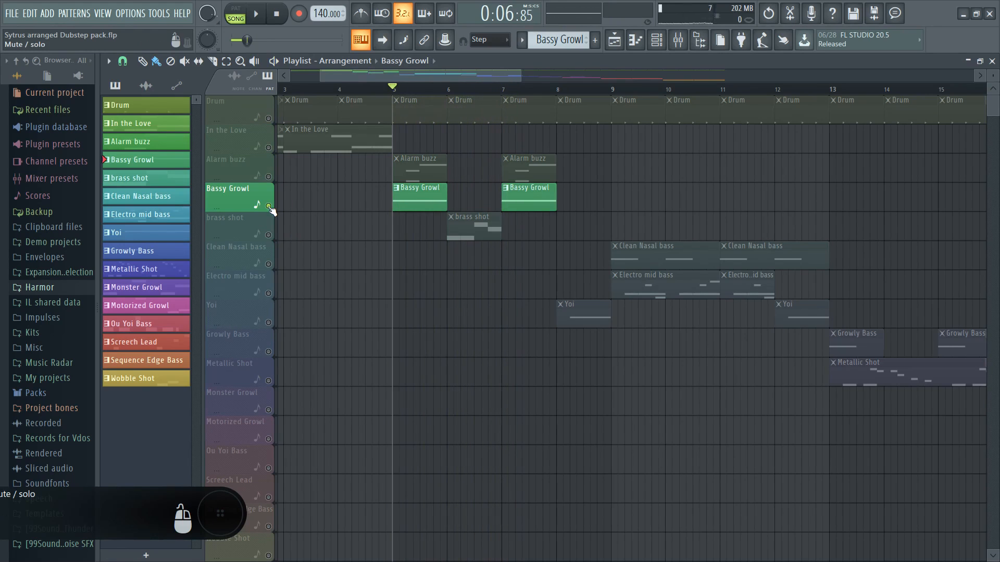
{"action": "double_click", "coordinate": [420, 202]}
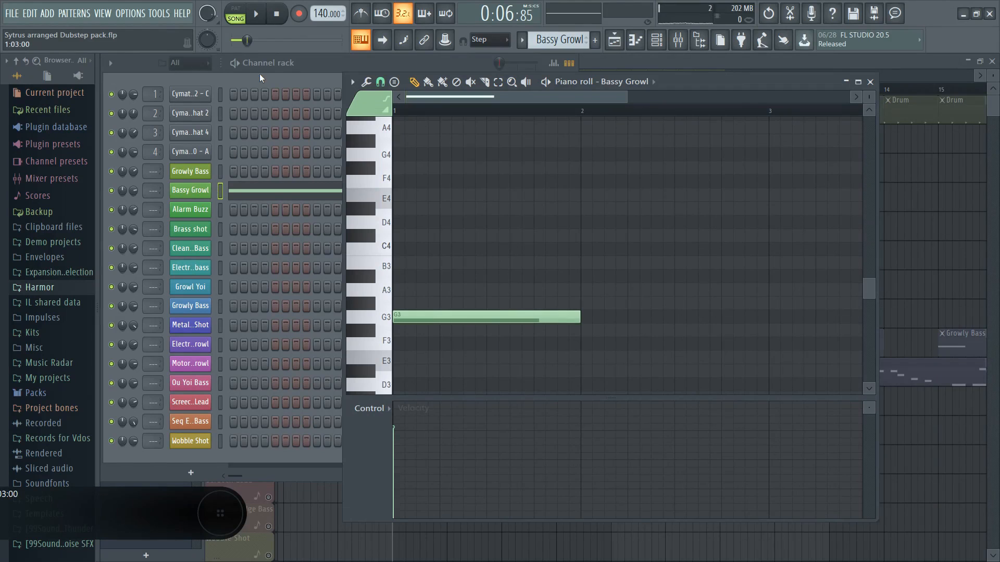
{"action": "left_click", "coordinate": [241, 63]}
{"action": "key", "text": "l"}
{"action": "key", "text": "space"}
{"action": "key", "text": "space"}
{"action": "left_click", "coordinate": [636, 77]}
{"action": "right_click", "coordinate": [571, 182], "text": "ctrl"}
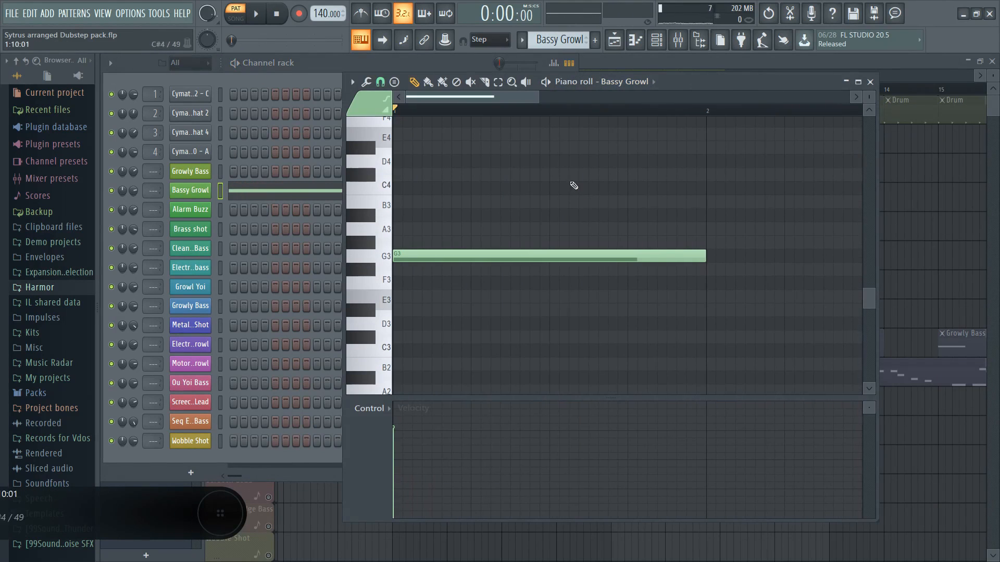
Step: Open the Bassy Growl synth, reveal its detailed channel settings, and return to the playlist
{"action": "left_click", "coordinate": [248, 194]}
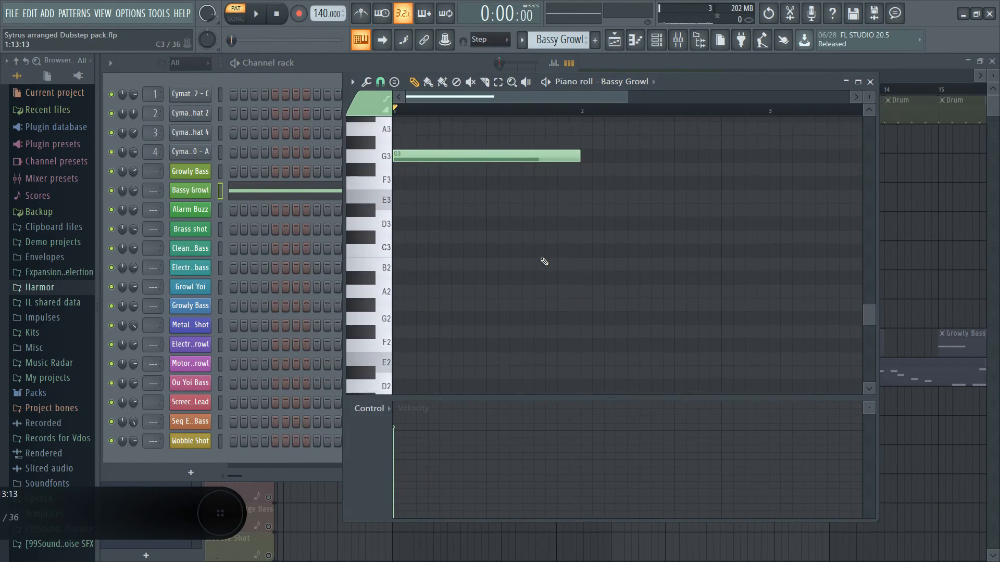
{"action": "left_click", "coordinate": [207, 193]}
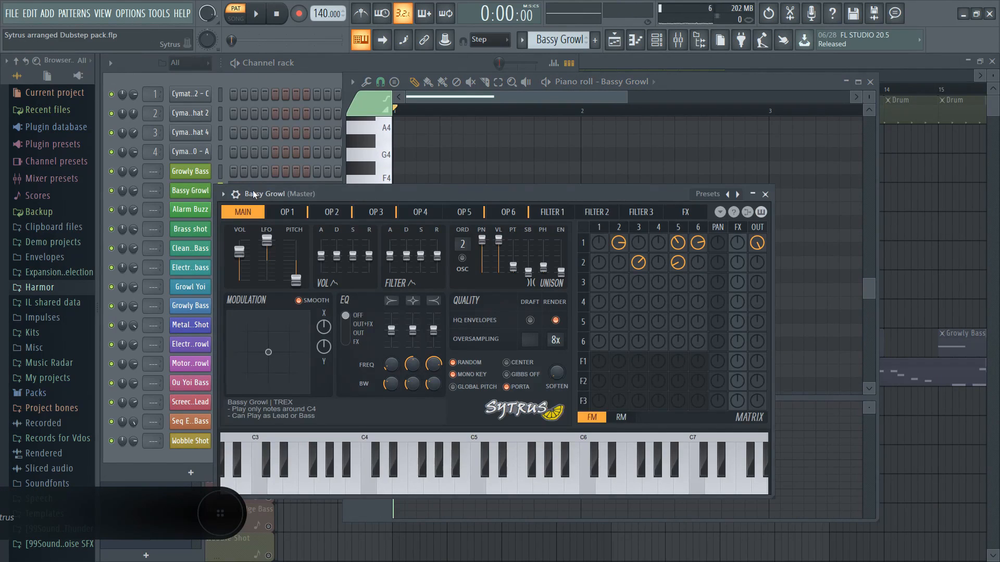
{"action": "mouse_move", "coordinate": [545, 199]}
{"action": "left_mouse_down"}
{"action": "mouse_move", "coordinate": [589, 195]}
{"action": "mouse_move", "coordinate": [555, 195]}
{"action": "left_mouse_up"}
{"action": "left_click", "coordinate": [247, 191]}
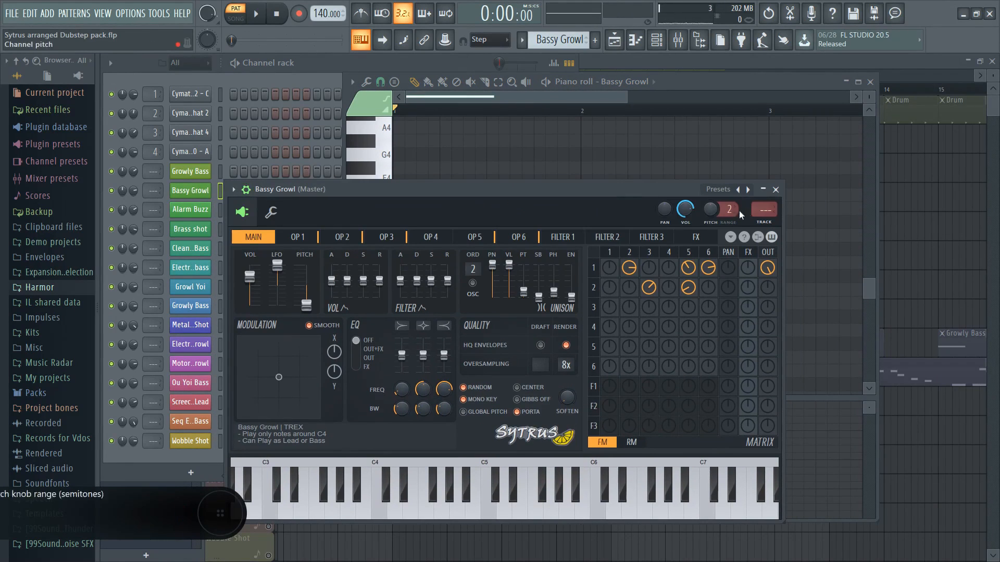
{"action": "left_click", "coordinate": [640, 60]}
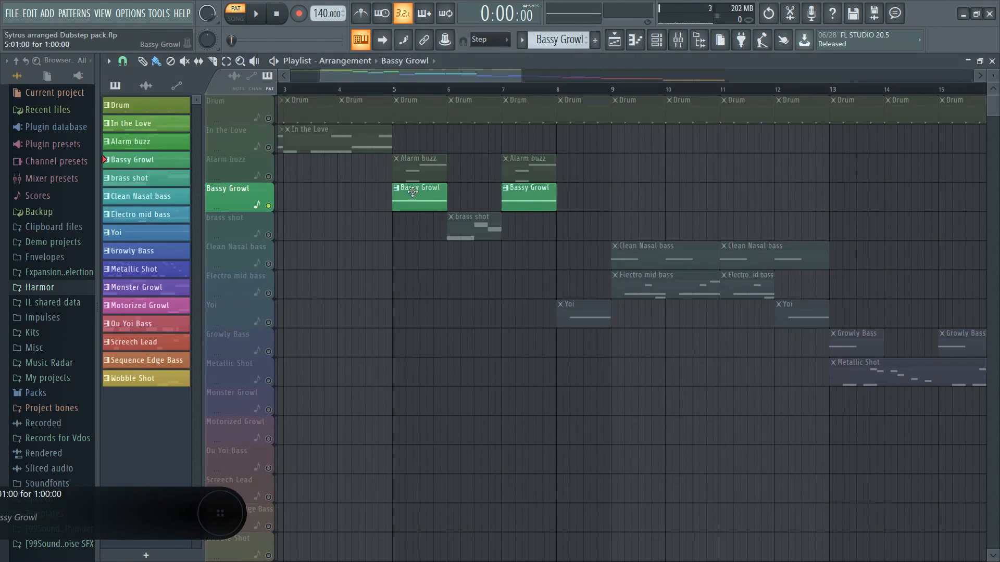
Step: Audition the soloed Alarm buzz track from bar 5 and open its notes in the piano roll
{"action": "left_click", "coordinate": [395, 92]}
{"action": "key", "text": "l"}
{"action": "key", "text": "space"}
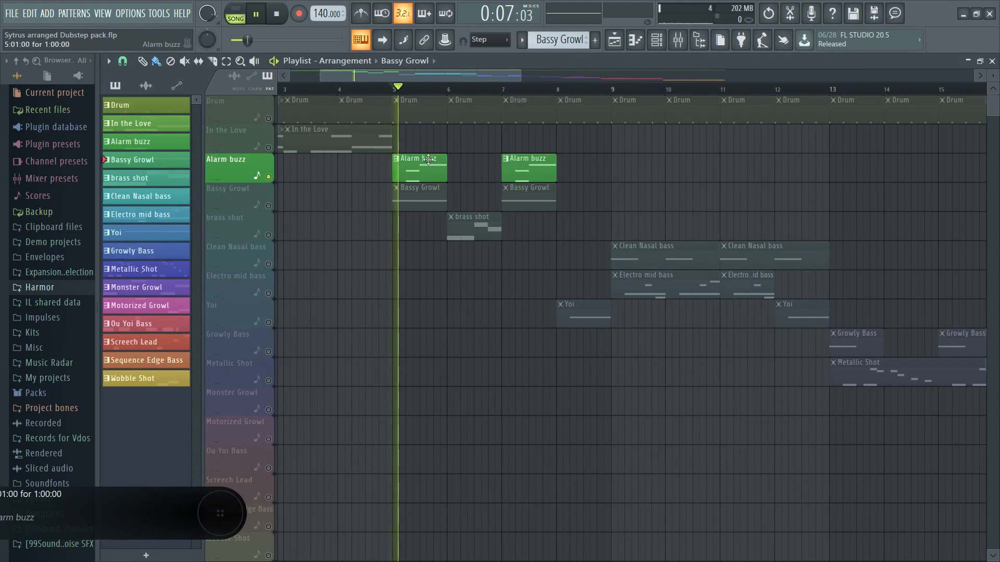
{"action": "double_click", "coordinate": [417, 171]}
{"action": "key", "text": "space"}
{"action": "scroll", "coordinate": [484, 170], "scroll_direction": "down", "scroll_amount": 2}
{"action": "key", "text": "space"}
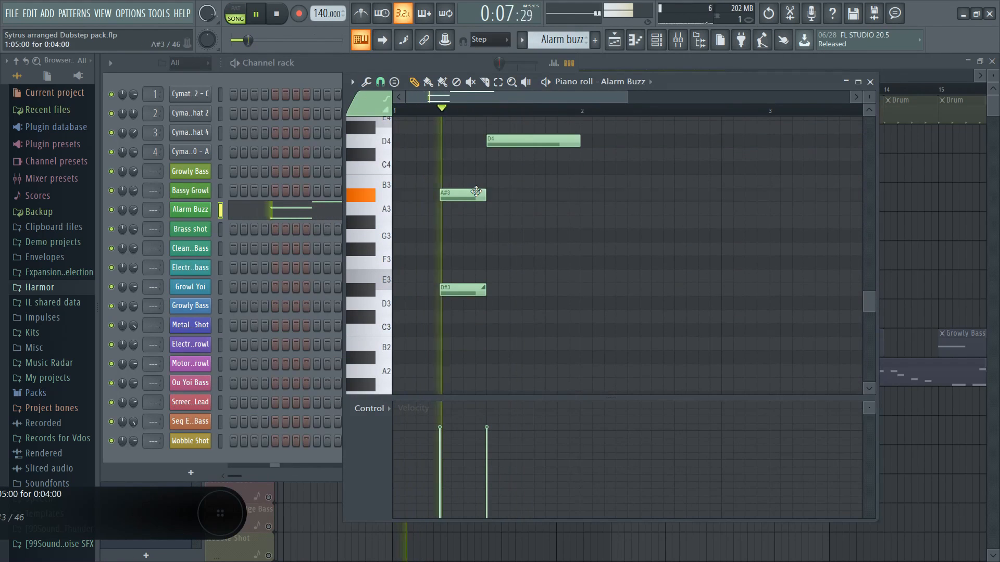
{"action": "key", "text": "space"}
Step: Examine the Alarm Buzz synth's Main, OP 4 and FX pages and detailed channel settings, and return to the playlist
{"action": "left_click", "coordinate": [202, 212]}
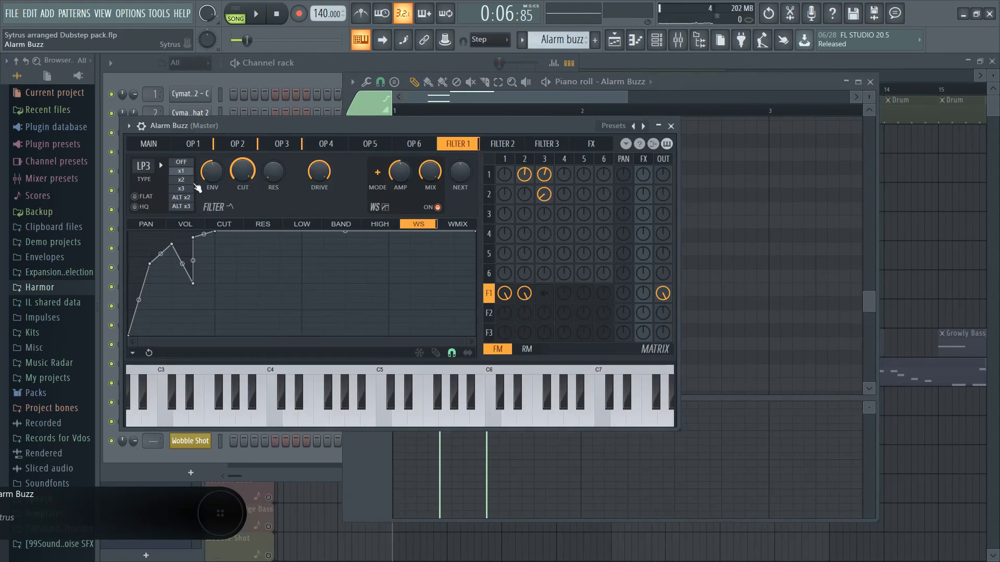
{"action": "left_click", "coordinate": [148, 145]}
{"action": "left_click", "coordinate": [326, 144]}
{"action": "left_click", "coordinate": [591, 144]}
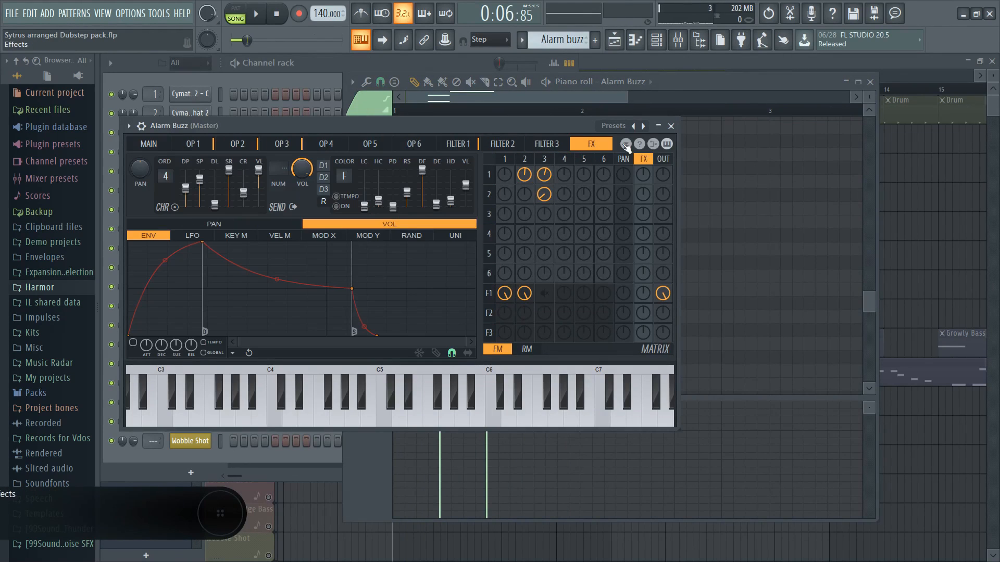
{"action": "left_click", "coordinate": [145, 127]}
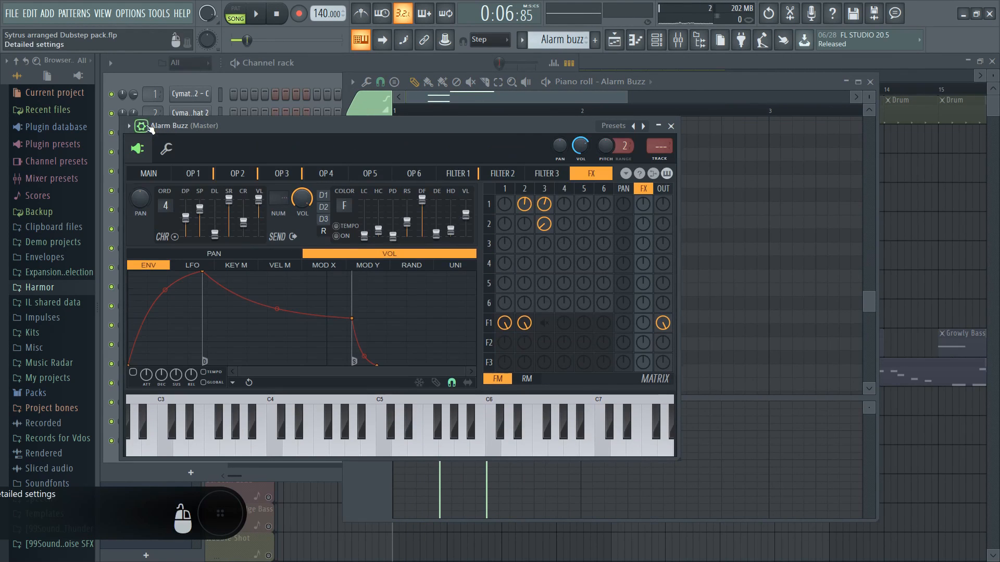
{"action": "double_click", "coordinate": [667, 143]}
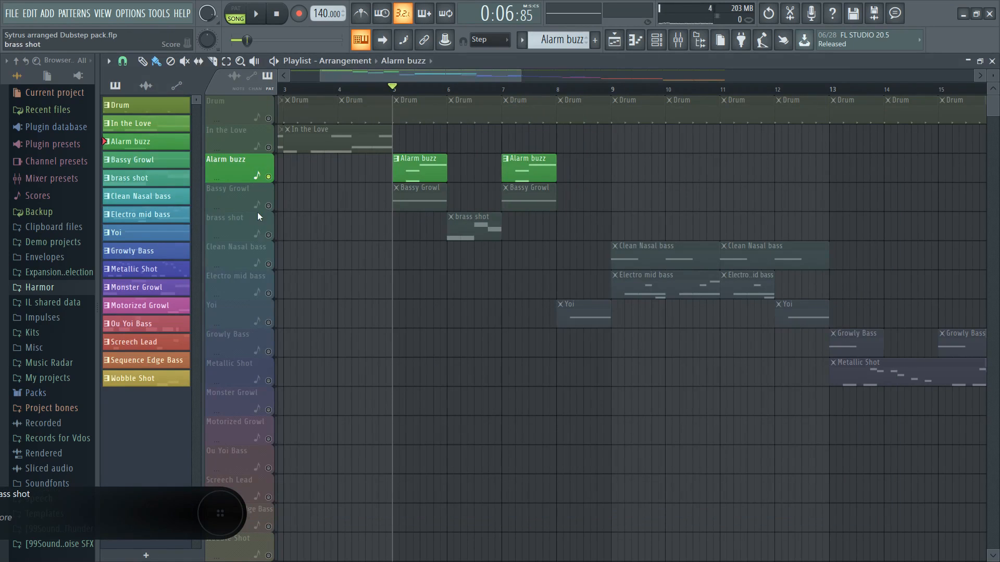
Step: Solo and play the brass shot track, re-enable Bassy Growl and Alarm buzz, and open the brass shot notes
{"action": "right_click", "coordinate": [258, 212]}
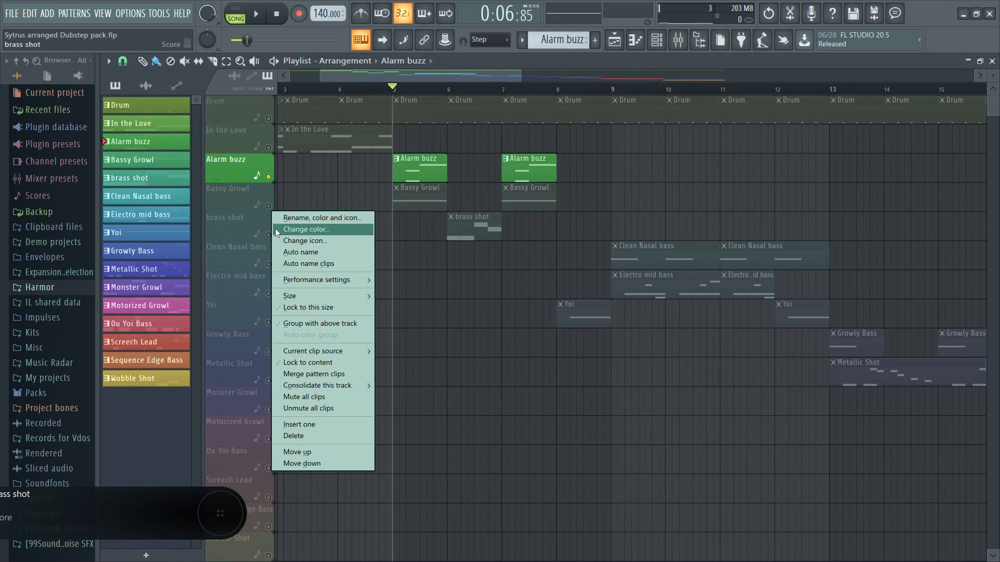
{"action": "key", "text": "space"}
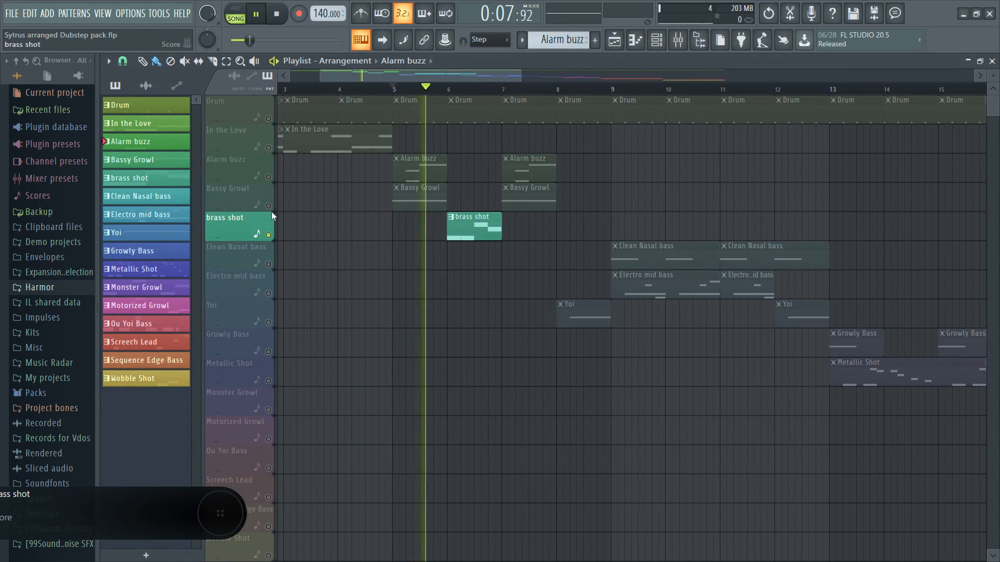
{"action": "left_click", "coordinate": [268, 206]}
{"action": "left_click", "coordinate": [268, 177]}
{"action": "double_click", "coordinate": [485, 224]}
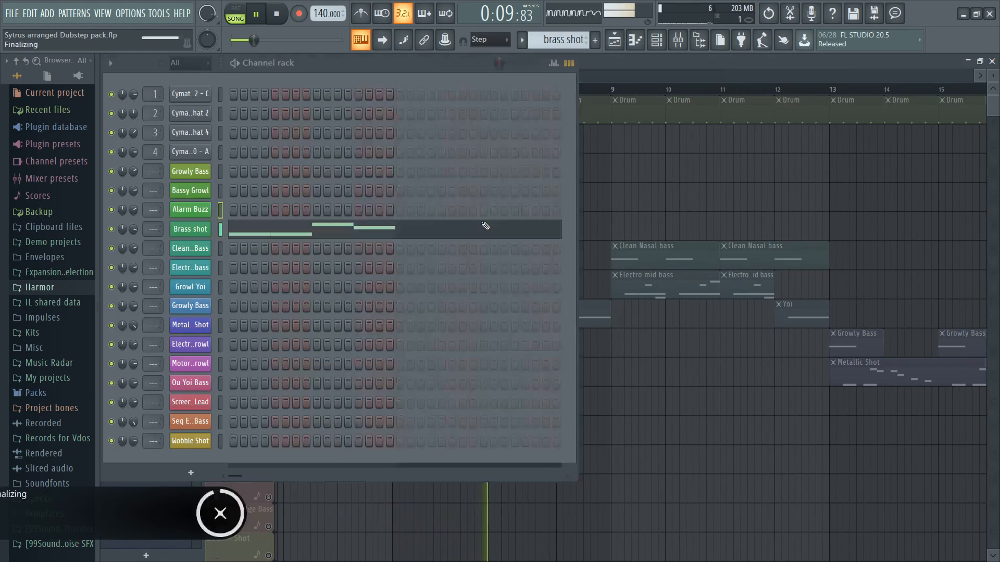
{"action": "left_click", "coordinate": [484, 224]}
{"action": "key", "text": "space"}
Step: Examine the Brass shot synth's operator and filter pages and close its window
{"action": "left_click", "coordinate": [207, 235]}
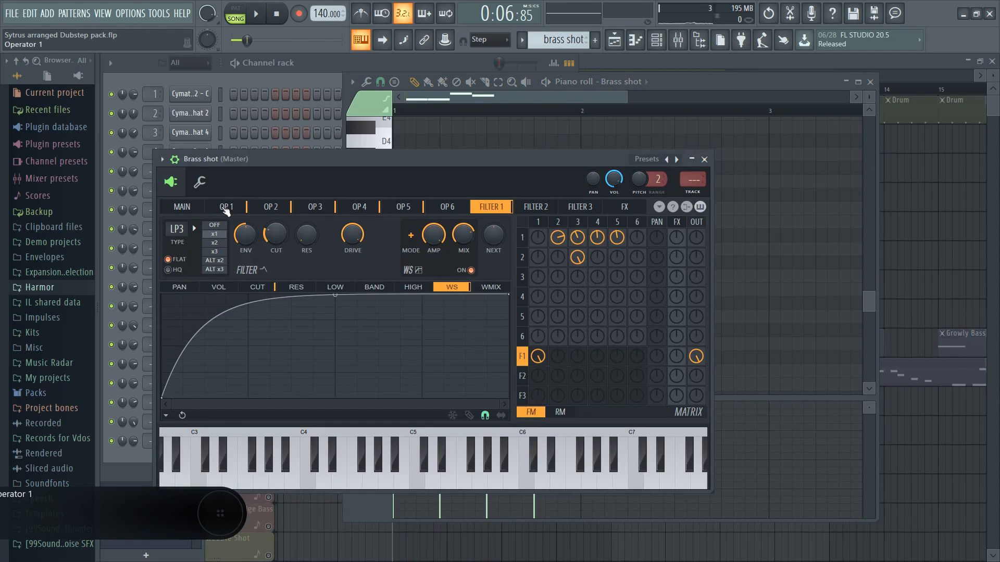
{"action": "left_click_drag", "start_coordinate": [225, 208], "coordinate": [505, 206]}
{"action": "left_click", "coordinate": [704, 159]}
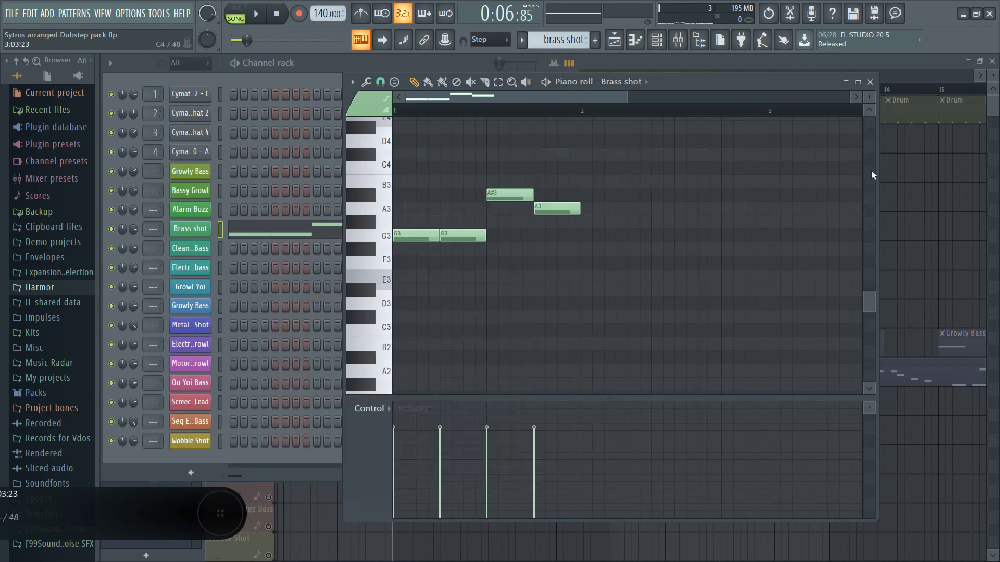
Step: Return to the playlist and unsolo the brass shot track so every track plays
{"action": "left_click", "coordinate": [892, 177]}
{"action": "key", "text": "space"}
{"action": "right_click", "coordinate": [269, 235]}
{"action": "right_click", "coordinate": [269, 234]}
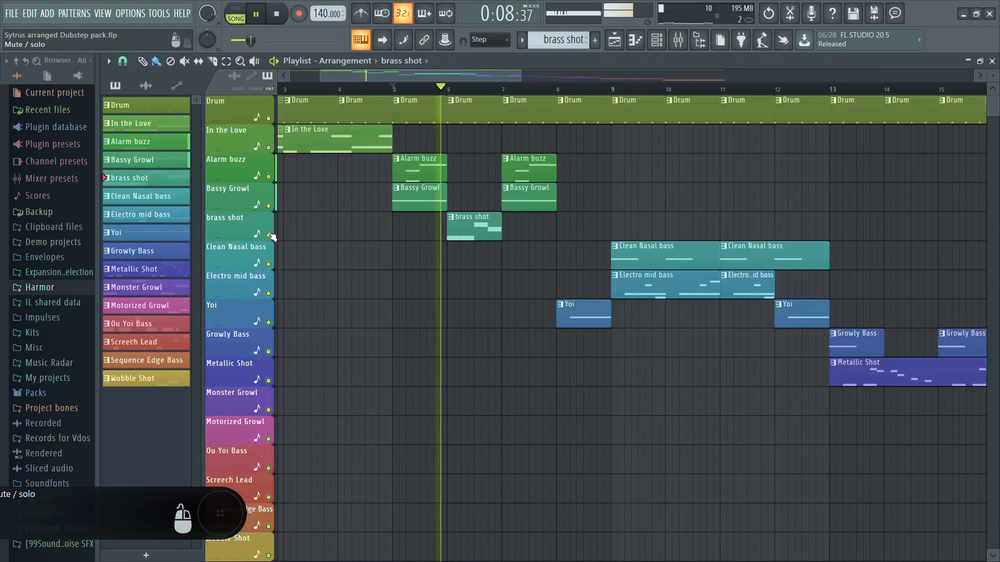
{"action": "key", "text": "space"}
Step: Audition the soloed Yoi track from bar 8 and open its notes in the piano roll
{"action": "left_click", "coordinate": [557, 88]}
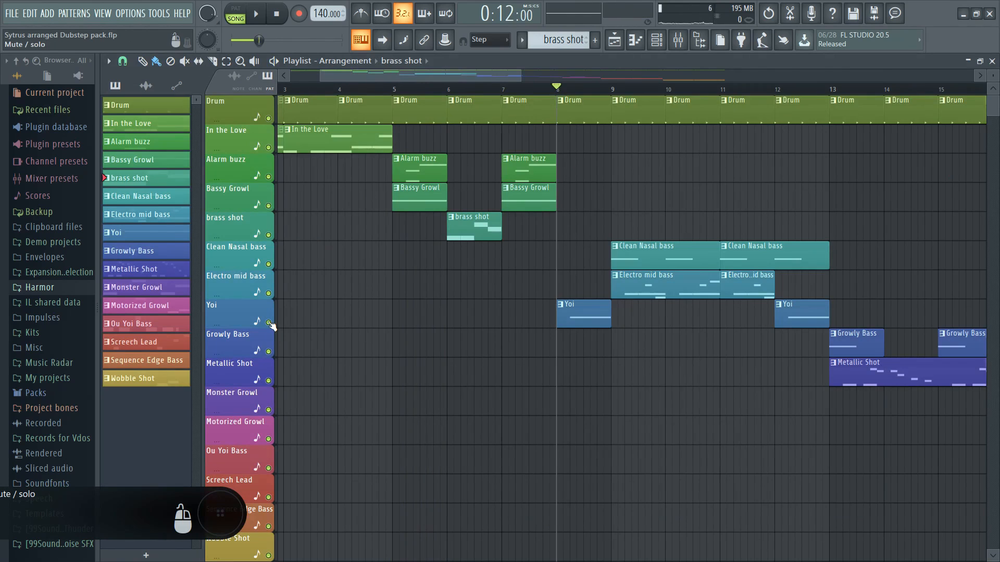
{"action": "right_click", "coordinate": [269, 322]}
{"action": "key", "text": "space"}
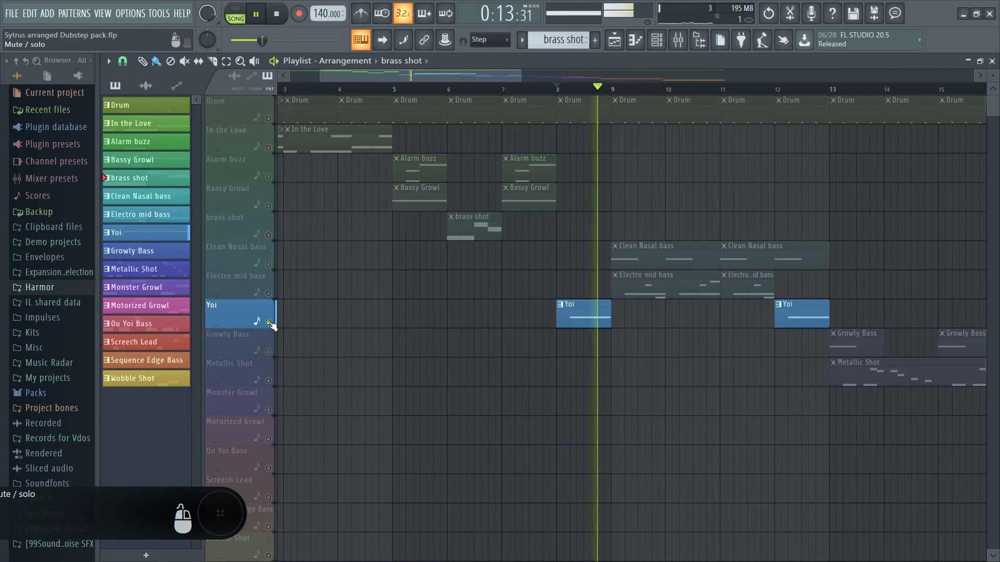
{"action": "key", "text": "space"}
{"action": "double_click", "coordinate": [561, 321]}
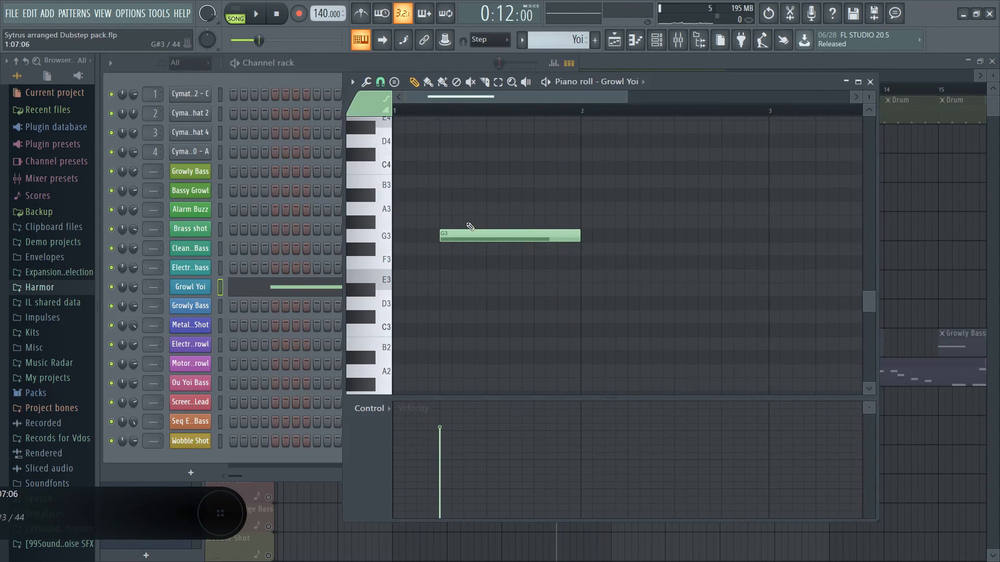
Step: Open the Growl Yoi synth, reveal its detailed channel settings, and close the window
{"action": "left_click", "coordinate": [198, 297]}
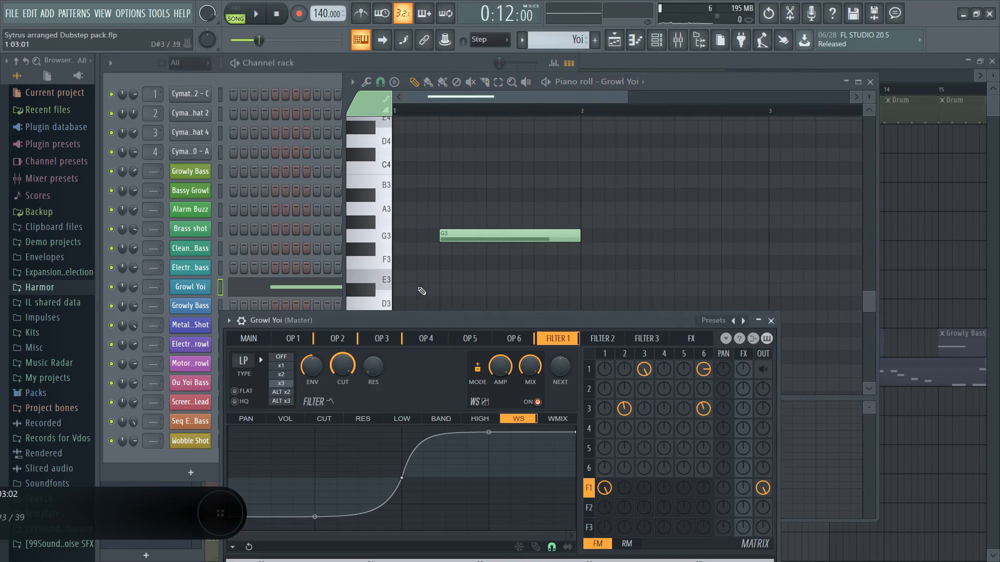
{"action": "left_click", "coordinate": [224, 271]}
{"action": "left_click", "coordinate": [233, 274]}
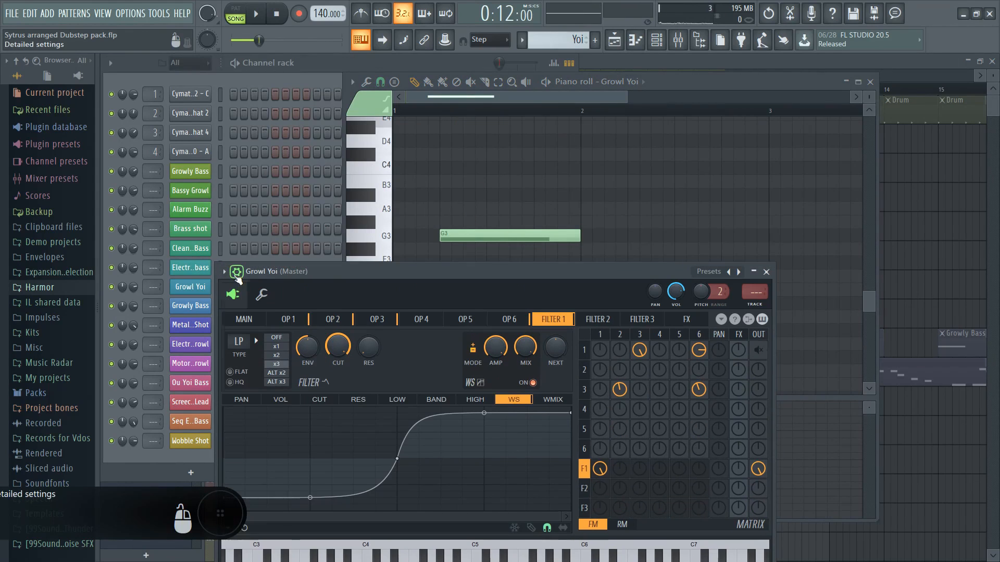
{"action": "left_click", "coordinate": [765, 272]}
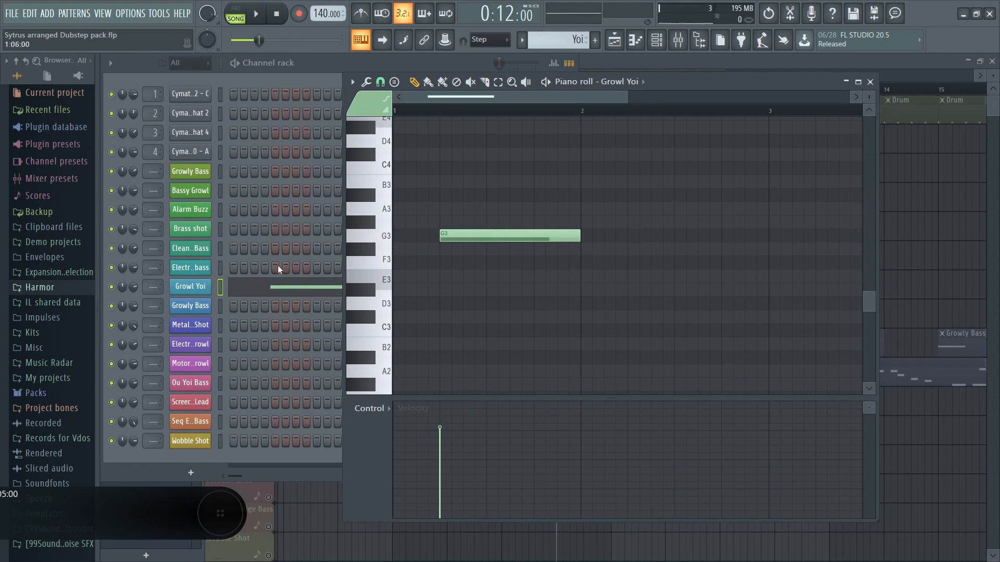
Step: Reopen the Growl Yoi synth, move its window up to expose the keyboard, and audition a high note and C3
{"action": "left_click", "coordinate": [195, 295]}
{"action": "left_click_drag", "start_coordinate": [547, 273], "coordinate": [547, 163]}
{"action": "left_click", "coordinate": [576, 469]}
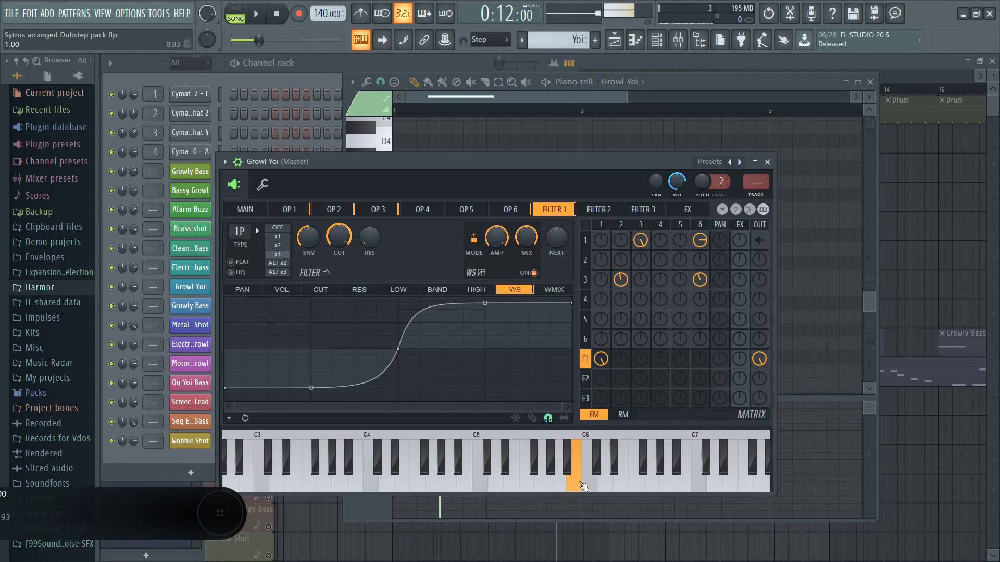
{"action": "left_click", "coordinate": [258, 489]}
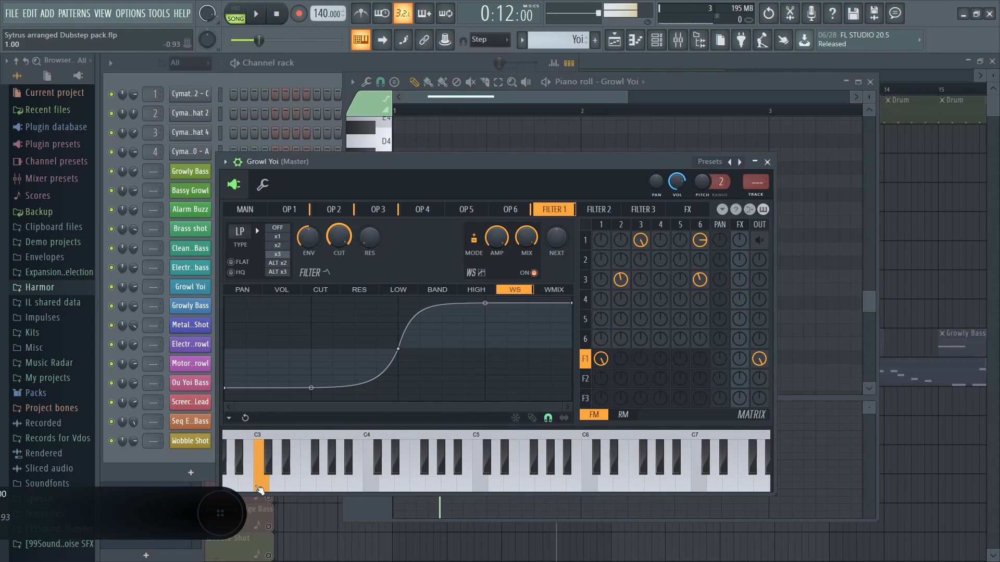
Step: Read the preset comment on Growl Yoi's Main page and audition keys below, at and above C3
{"action": "left_click", "coordinate": [244, 209]}
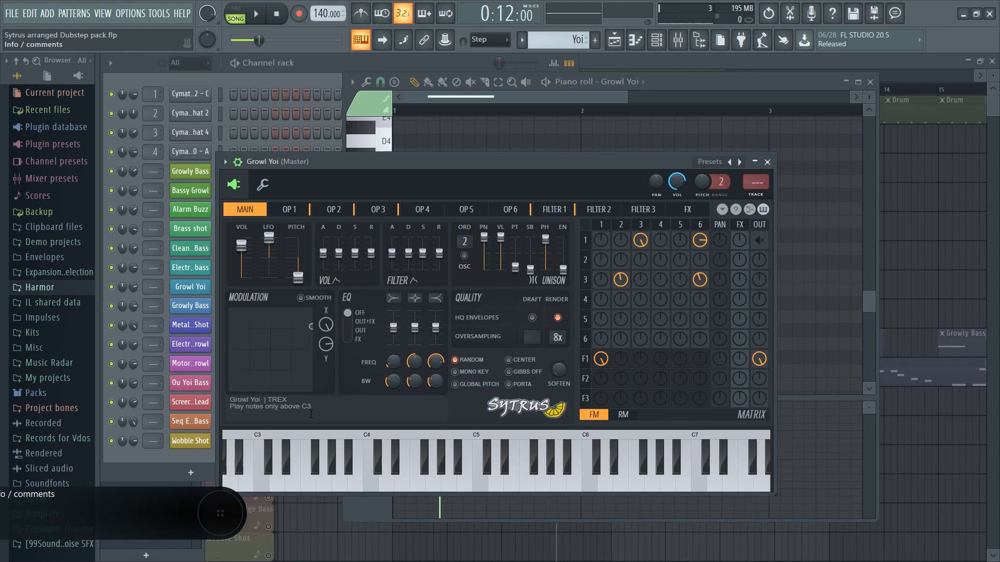
{"action": "left_click", "coordinate": [267, 488]}
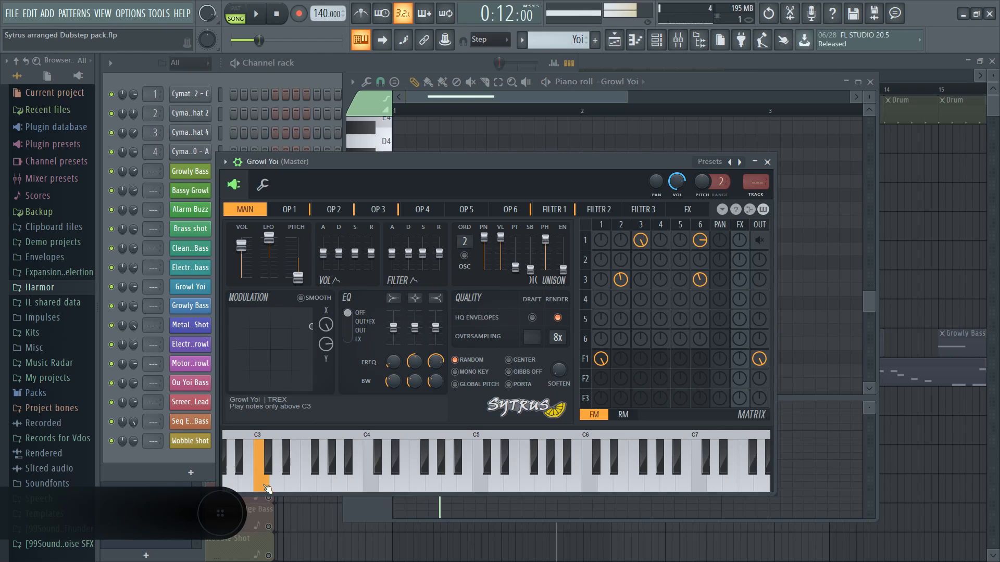
{"action": "left_click", "coordinate": [285, 489]}
{"action": "left_click_drag", "start_coordinate": [314, 486], "coordinate": [356, 494]}
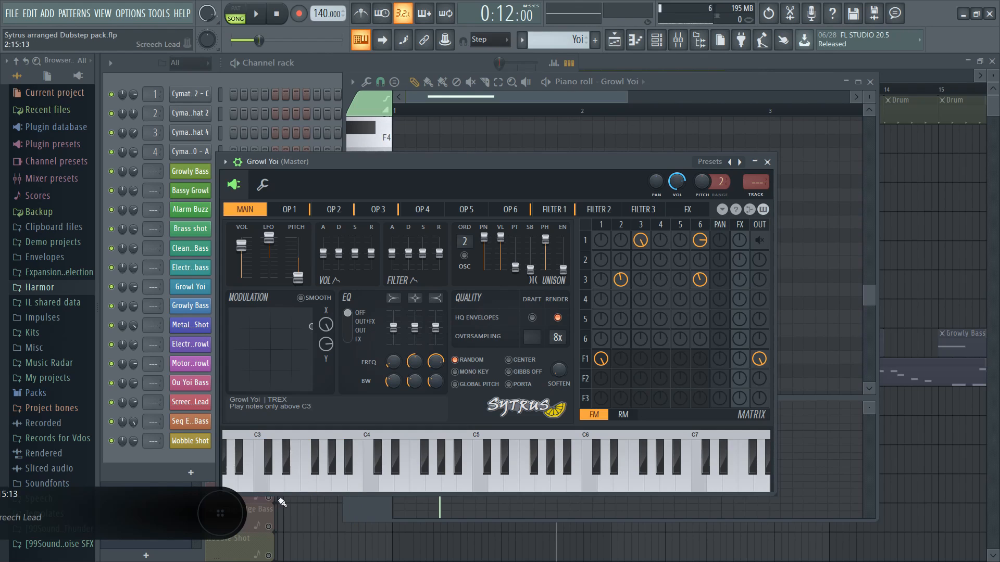
{"action": "left_click", "coordinate": [241, 486]}
Step: Move the Growl Yoi window clear of the channel names, audition notes above C4, and close the synth
{"action": "left_click_drag", "start_coordinate": [409, 174], "coordinate": [477, 166]}
{"action": "left_click", "coordinate": [466, 476]}
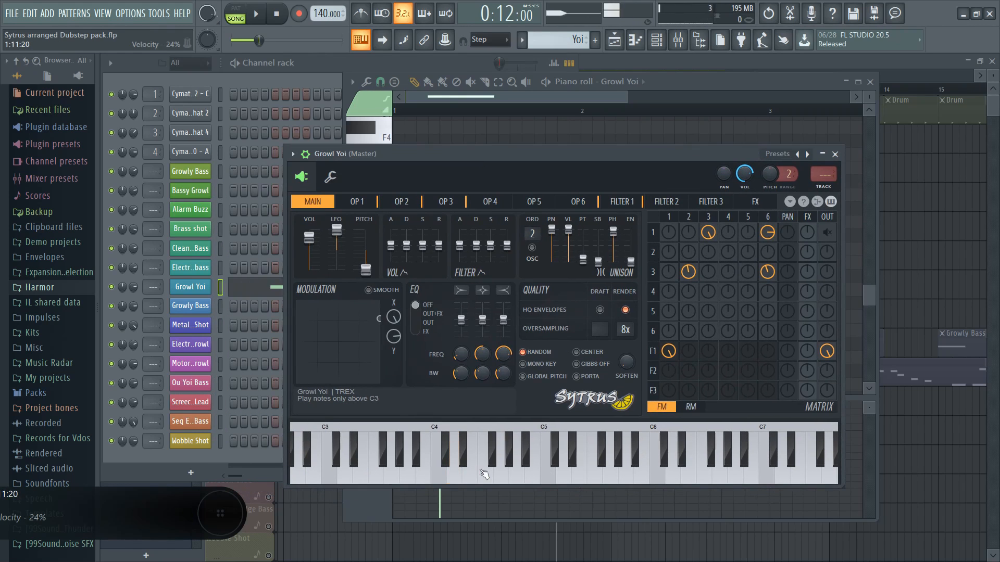
{"action": "left_click", "coordinate": [486, 471]}
{"action": "left_click", "coordinate": [470, 471]}
{"action": "left_click", "coordinate": [592, 465]}
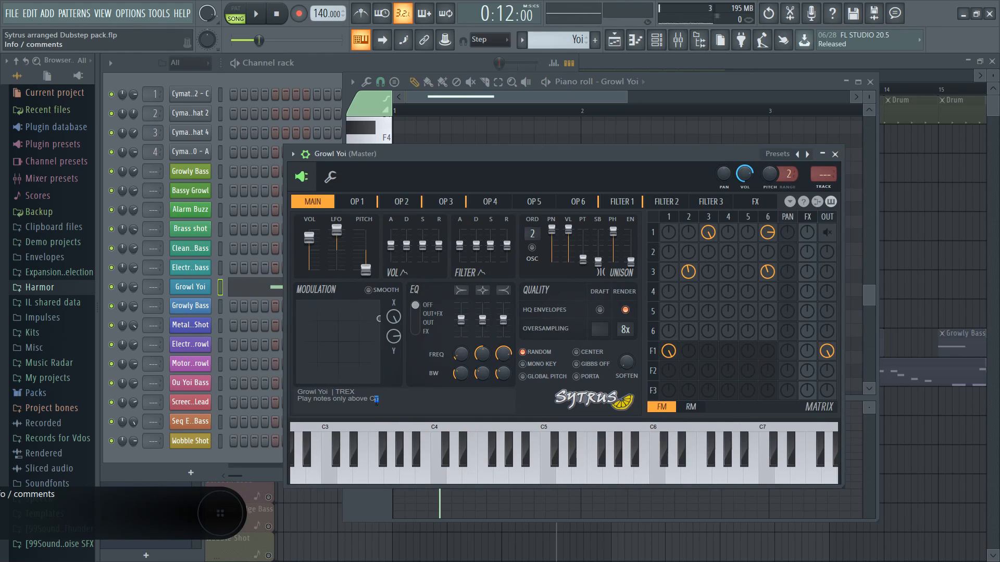
{"action": "left_click", "coordinate": [835, 154]}
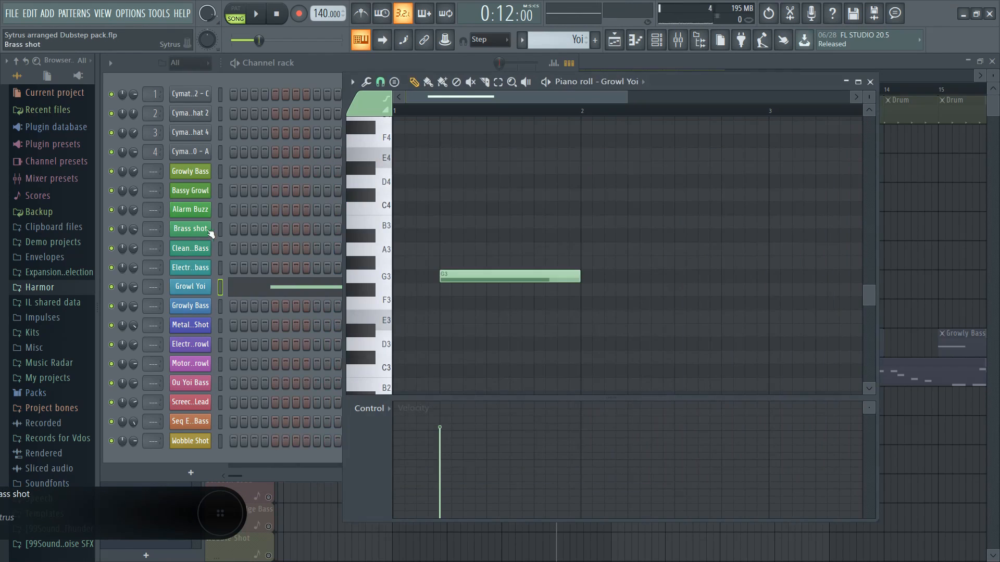
Step: Open the Brass shot synth and audition C4 and several notes above it
{"action": "left_click", "coordinate": [191, 230]}
{"action": "left_click", "coordinate": [190, 208]}
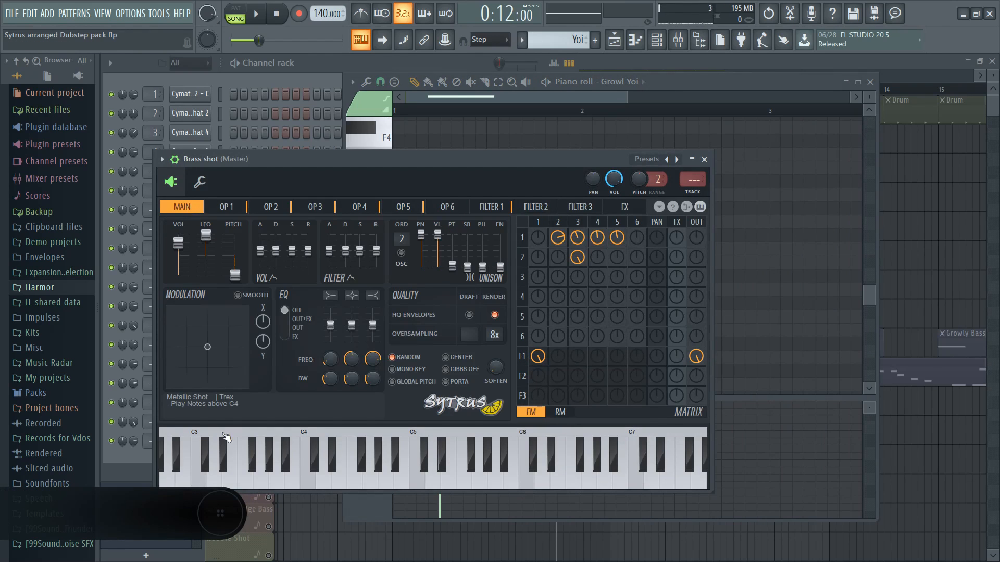
{"action": "left_click", "coordinate": [308, 476]}
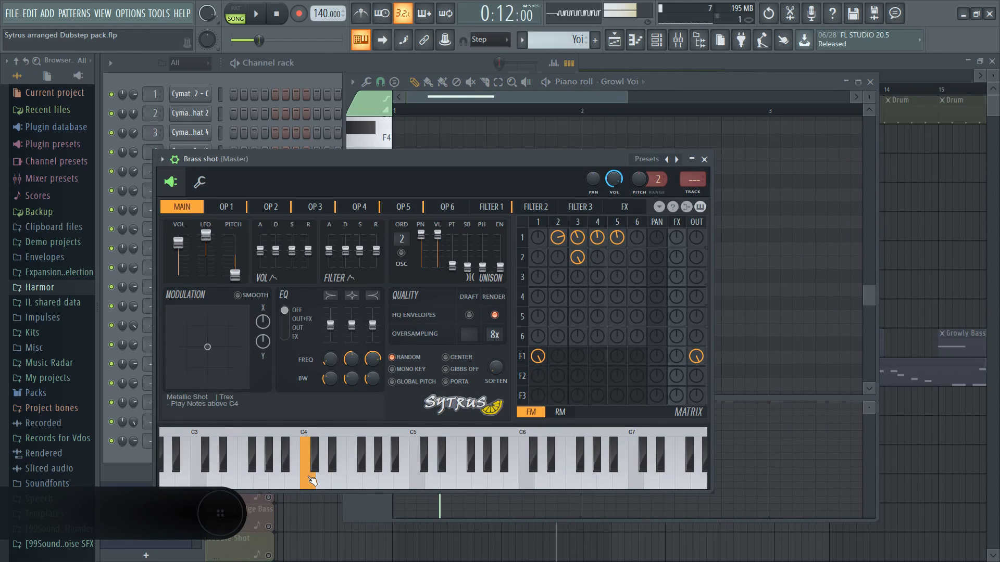
{"action": "left_click", "coordinate": [323, 477]}
{"action": "left_click", "coordinate": [370, 476]}
{"action": "left_click", "coordinate": [403, 484]}
Step: Audition Brass shot notes below C4 and in the higher octaves, and close the synth
{"action": "left_click", "coordinate": [276, 484]}
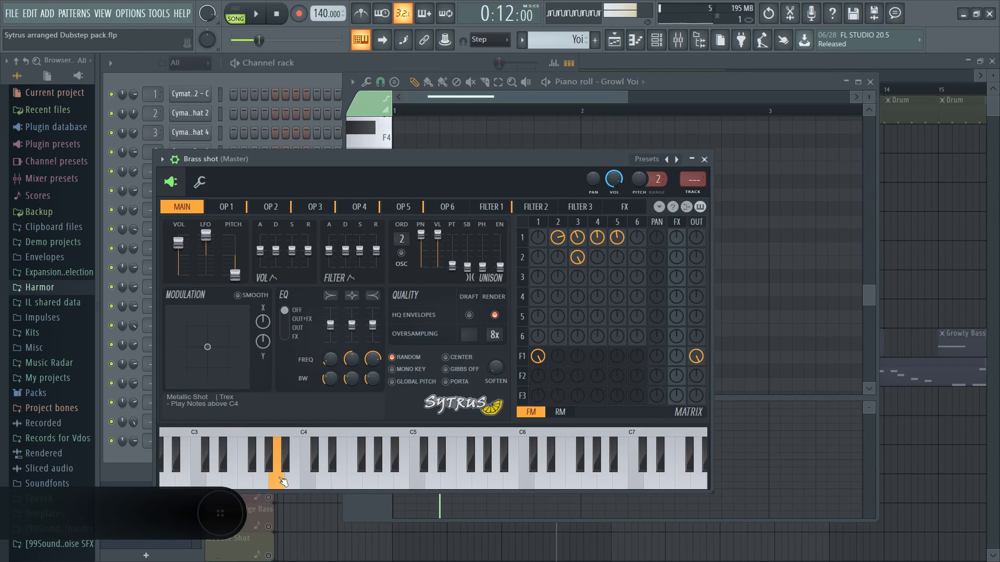
{"action": "left_click", "coordinate": [245, 483]}
{"action": "left_click", "coordinate": [245, 483]}
{"action": "left_click", "coordinate": [222, 483]}
{"action": "left_click", "coordinate": [391, 483]}
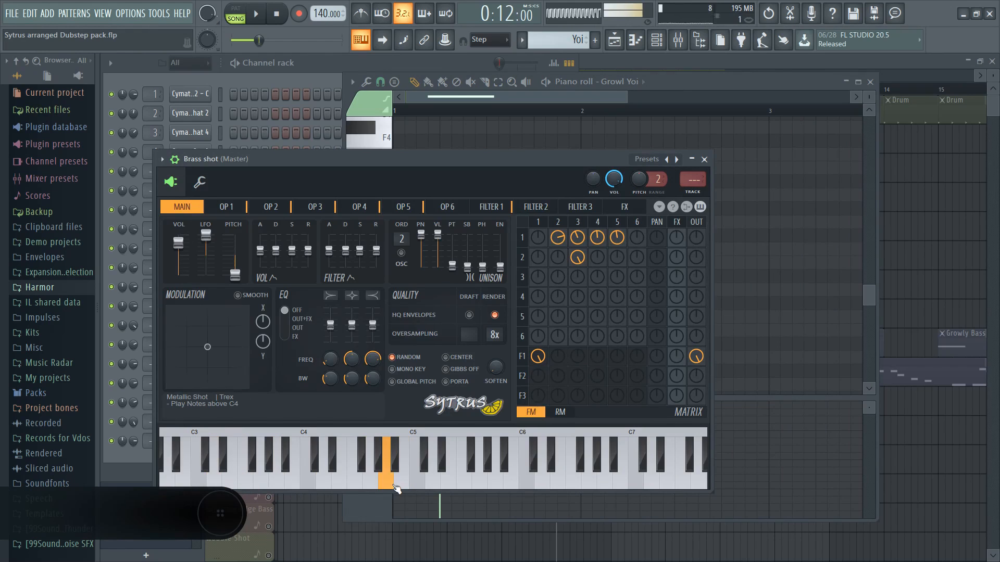
{"action": "left_click", "coordinate": [464, 483]}
{"action": "left_click", "coordinate": [513, 483]}
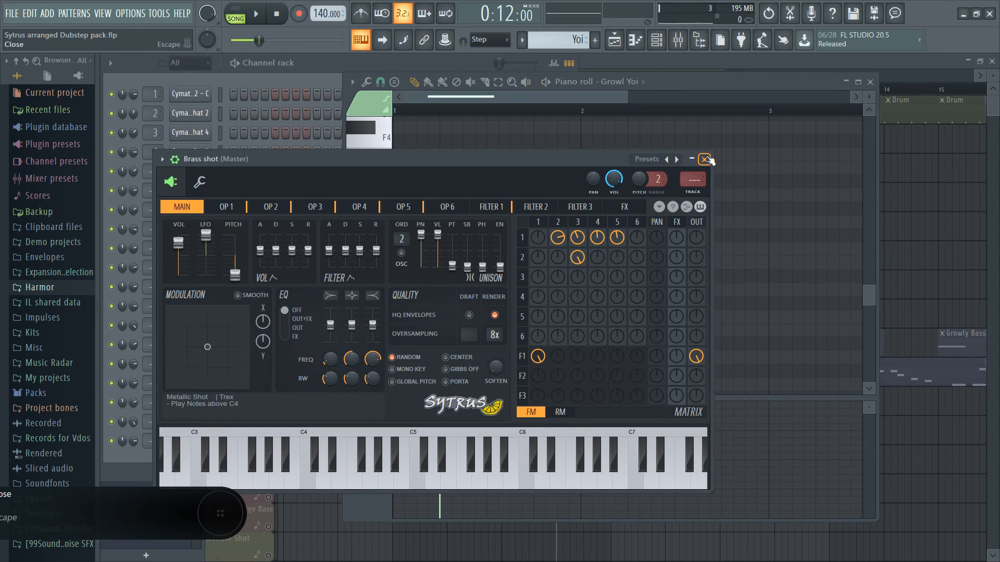
{"action": "left_click", "coordinate": [704, 158]}
Step: Solo the Electro mid bass and Clean Nasal bass tracks in the playlist and play them together from bar 9
{"action": "left_click", "coordinate": [625, 64]}
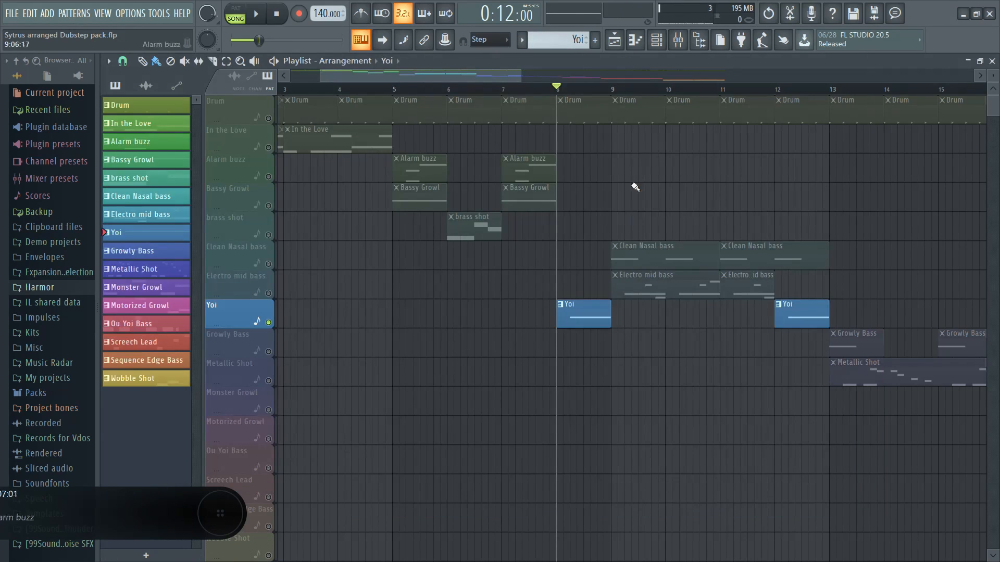
{"action": "right_click", "coordinate": [270, 293]}
{"action": "left_click", "coordinate": [269, 264]}
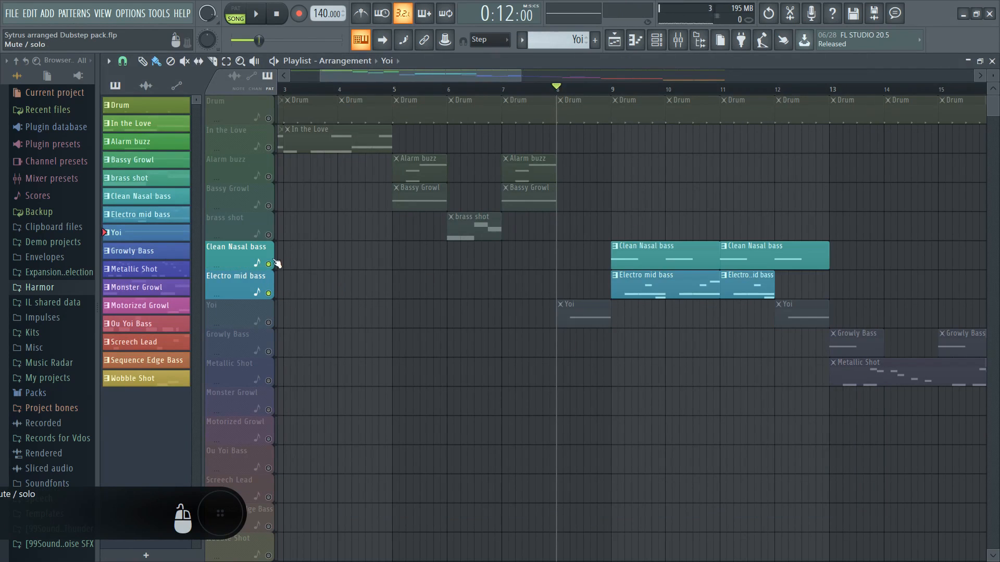
{"action": "left_click", "coordinate": [609, 89]}
{"action": "key", "text": "space"}
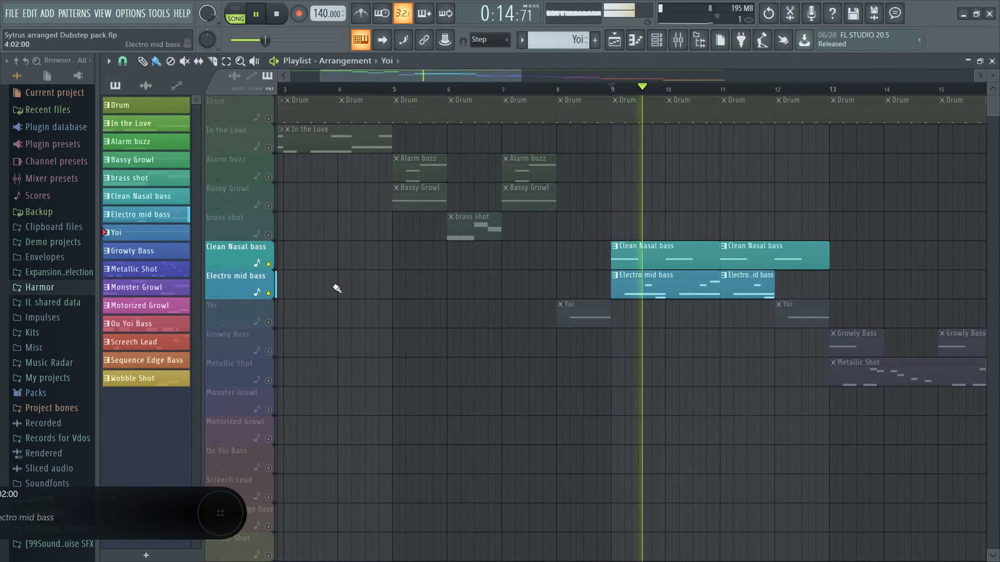
{"action": "key", "text": "space"}
Step: Mute the Electro mid bass track, open the Clean Nasal bass pattern's piano roll, and sound G3
{"action": "left_click", "coordinate": [269, 293]}
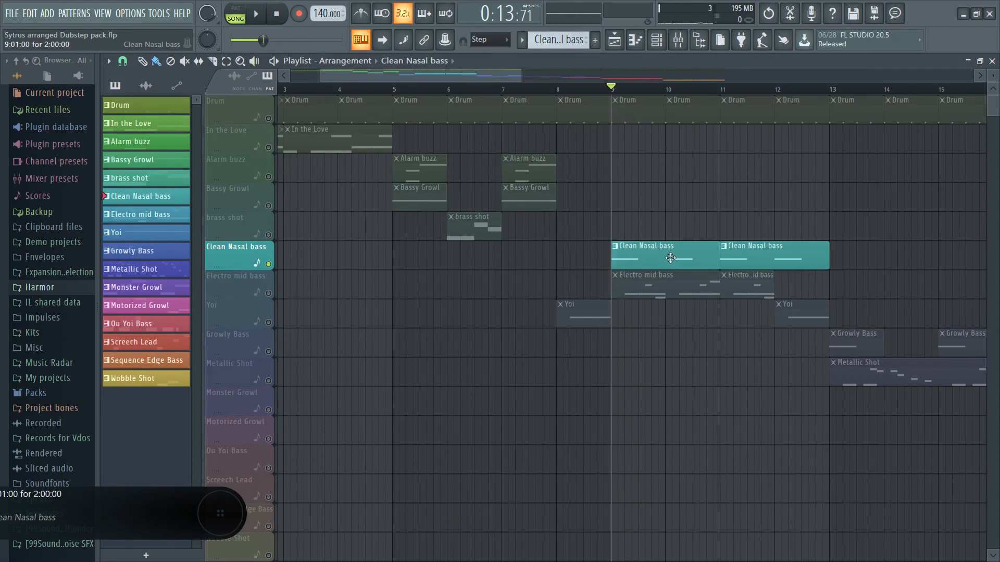
{"action": "double_click", "coordinate": [670, 258]}
{"action": "left_click", "coordinate": [389, 280]}
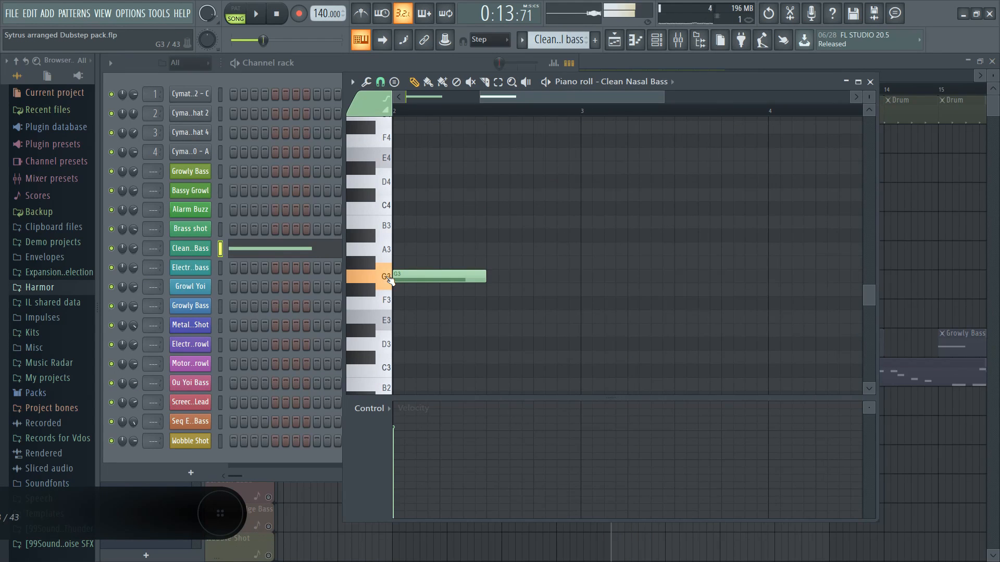
Step: Open the Clean Nasal Bass synth on its Main page and audition C6, C5 and C4
{"action": "left_click", "coordinate": [201, 253]}
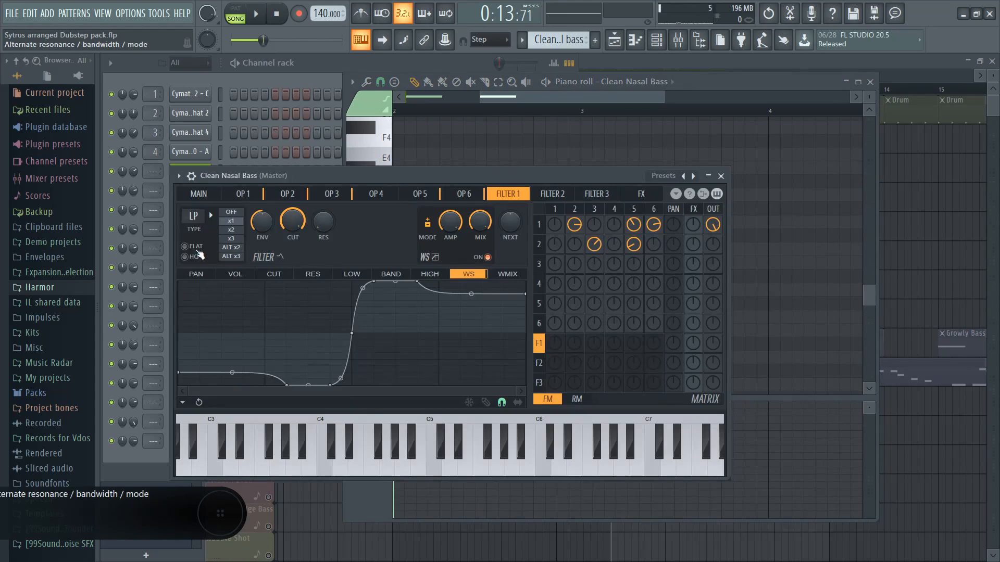
{"action": "left_click", "coordinate": [200, 197]}
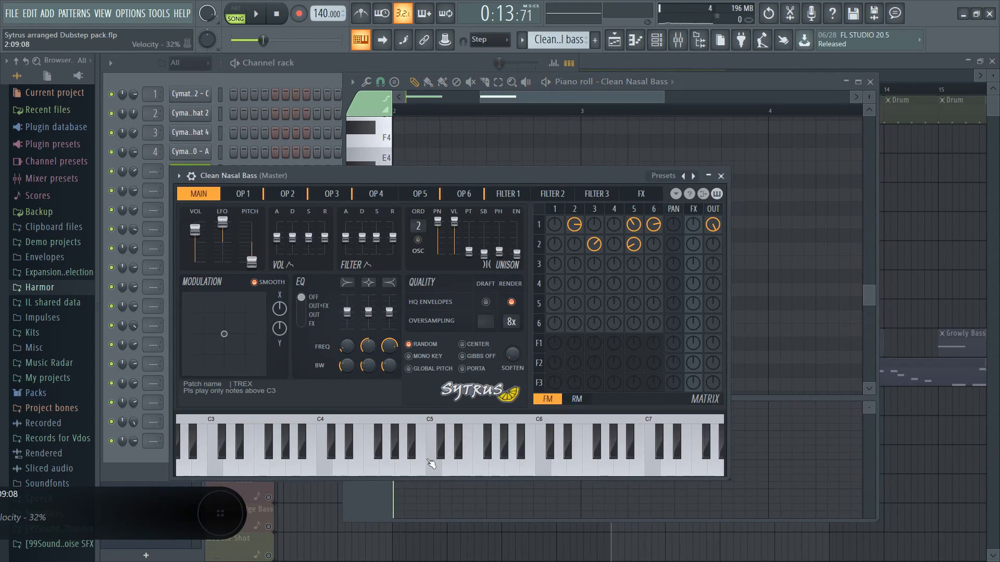
{"action": "left_click", "coordinate": [542, 471]}
{"action": "left_click", "coordinate": [430, 471]}
{"action": "left_click", "coordinate": [323, 470]}
Step: Audition Clean Nasal Bass just below, at and above C3, and close the synth to return to the playlist
{"action": "left_click", "coordinate": [200, 471]}
{"action": "left_click", "coordinate": [214, 474]}
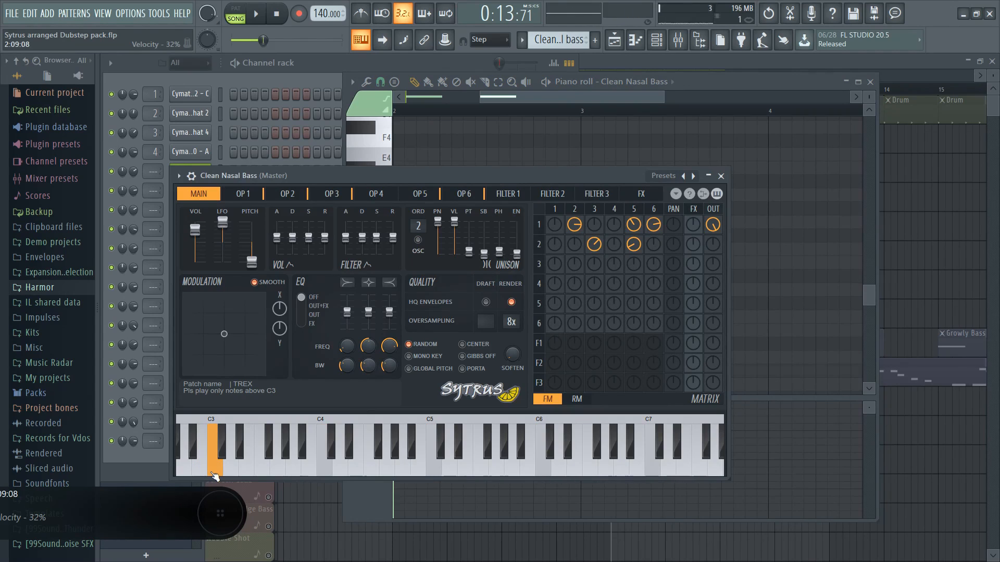
{"action": "left_click", "coordinate": [247, 469]}
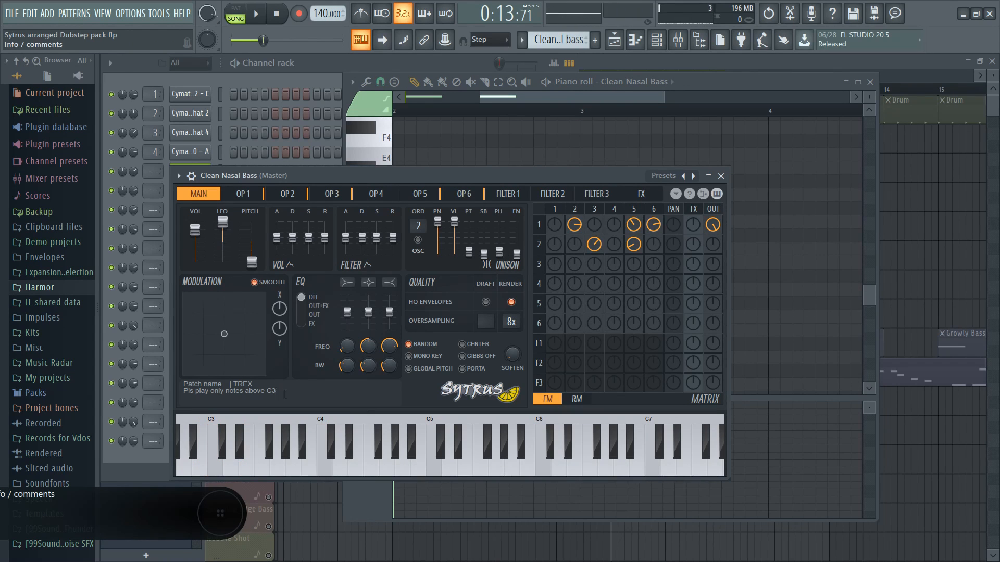
{"action": "left_click", "coordinate": [722, 176]}
{"action": "left_click", "coordinate": [915, 161]}
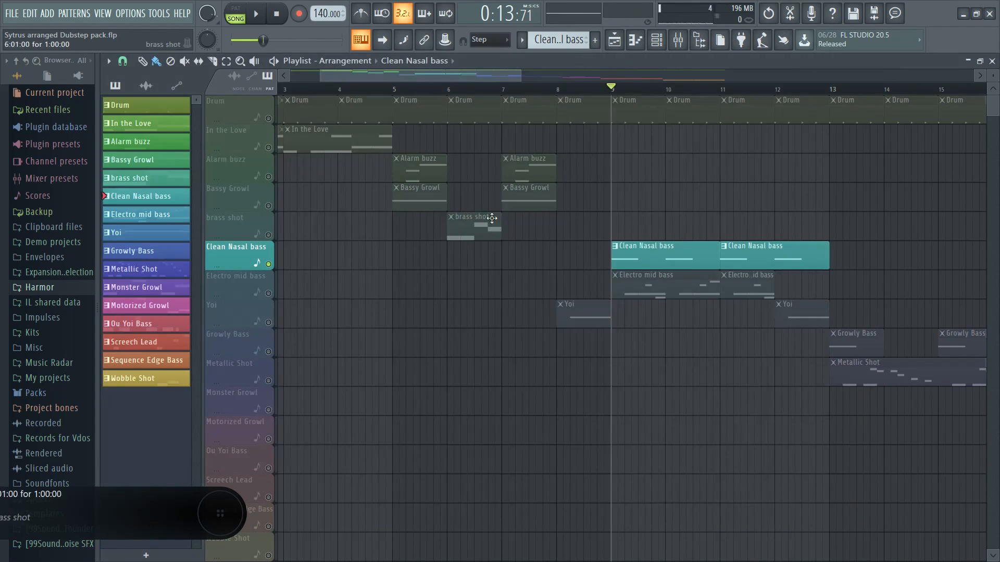
Step: Solo the Electro mid bass track and play its pattern with its notes open in the piano roll
{"action": "left_click", "coordinate": [272, 298]}
{"action": "key", "text": "space"}
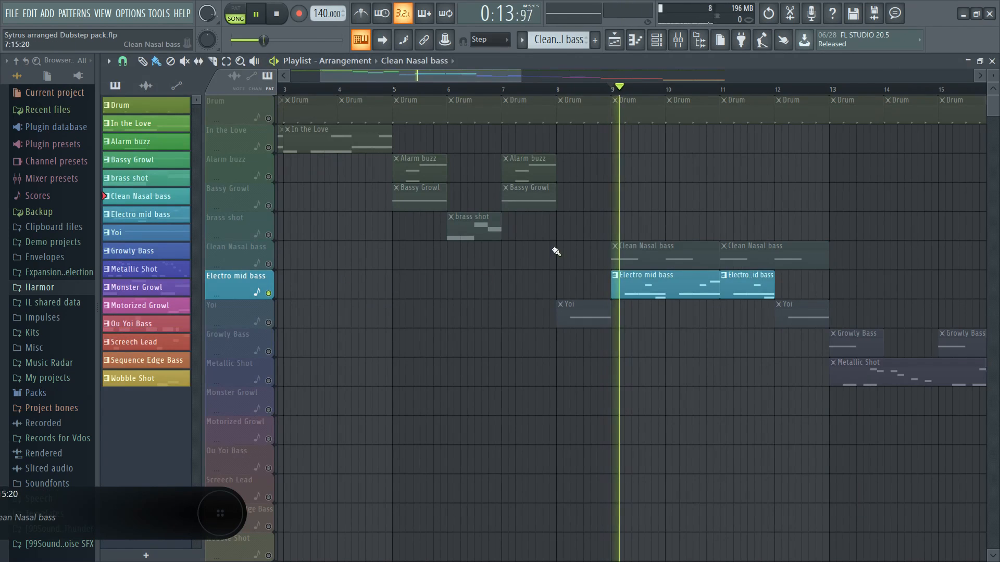
{"action": "double_click", "coordinate": [673, 291]}
{"action": "key", "text": "space"}
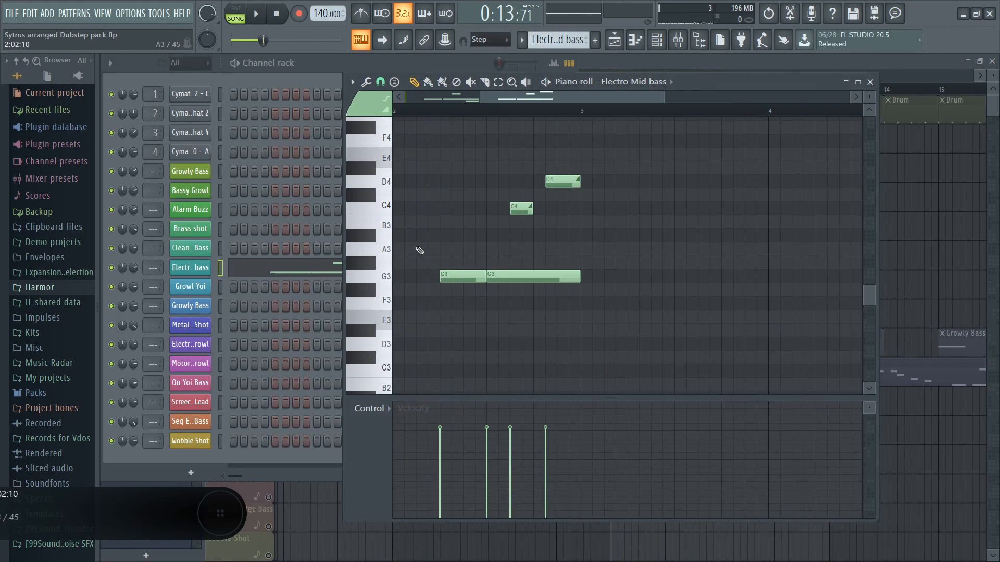
{"action": "key", "text": "space"}
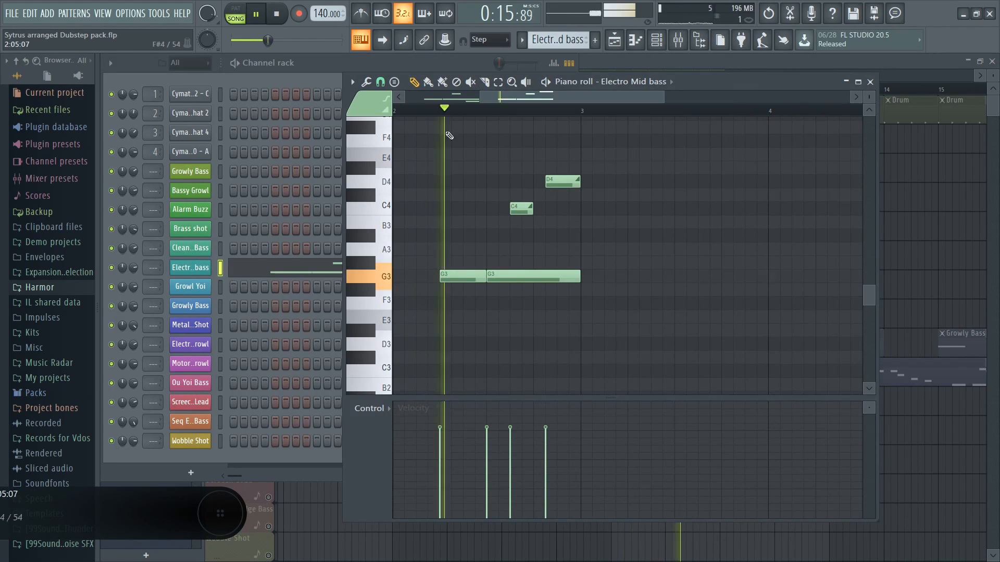
Step: Open the Electro Mid bass synth, audition C4, and display operator 1's volume envelope
{"action": "left_click", "coordinate": [191, 268]}
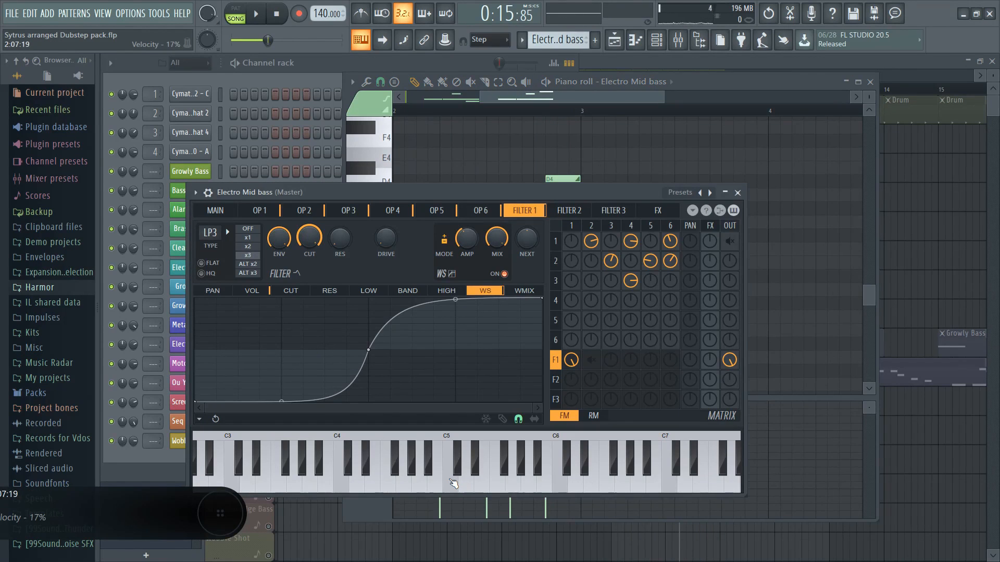
{"action": "left_click", "coordinate": [347, 486]}
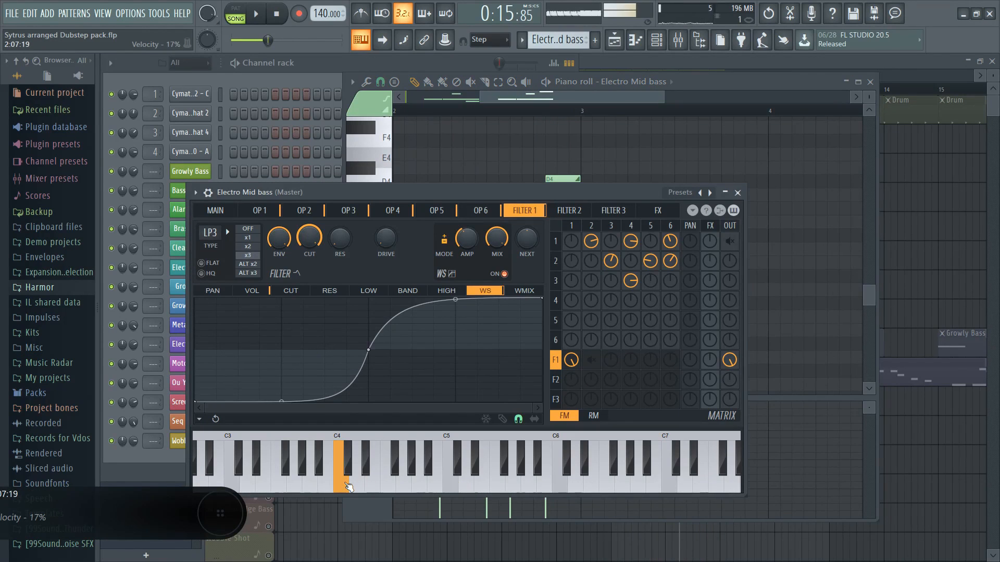
{"action": "left_click", "coordinate": [220, 213]}
{"action": "left_click", "coordinate": [260, 213]}
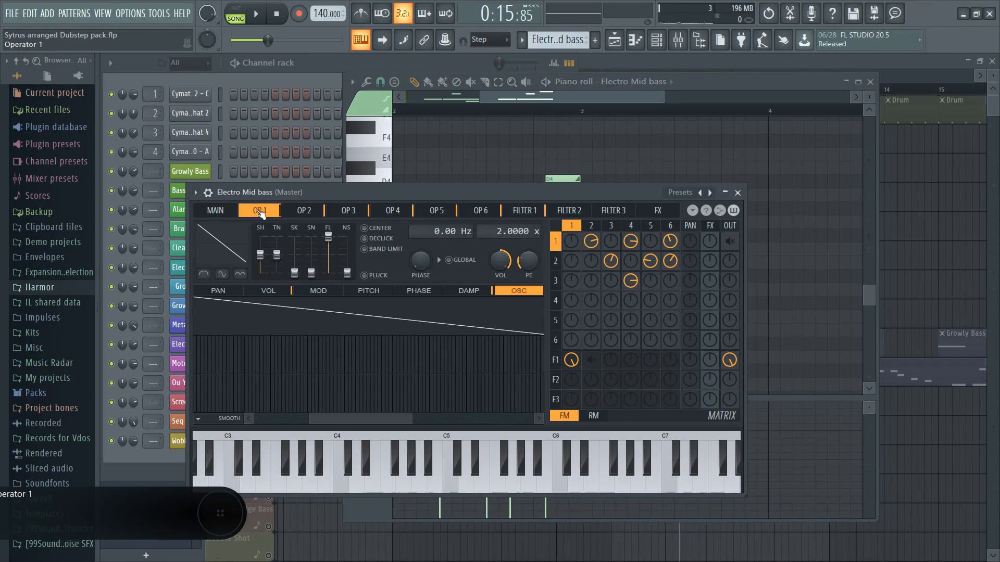
{"action": "left_click", "coordinate": [269, 291]}
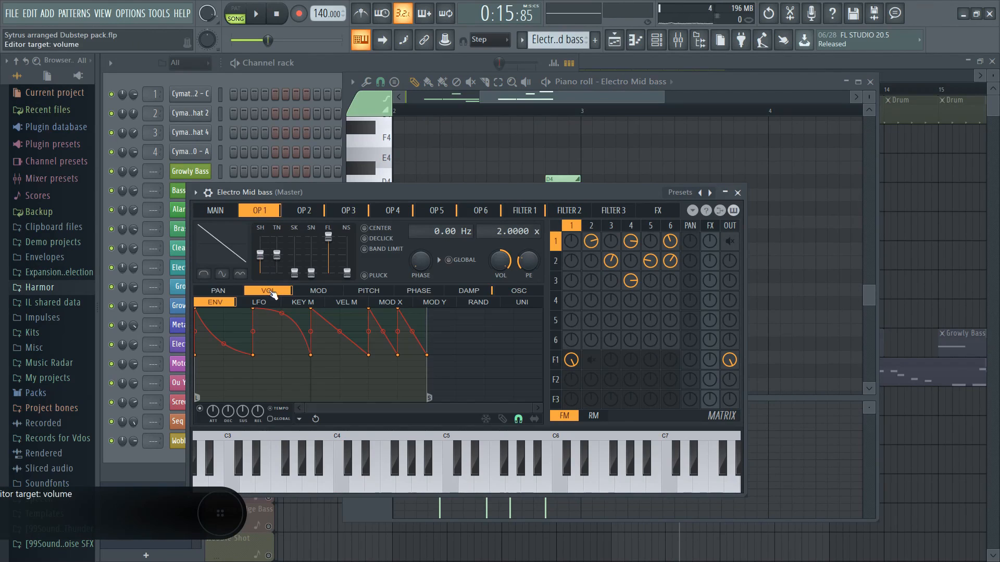
Step: Audition C4 and C3 on Electro Mid bass and close the synth and the piano roll
{"action": "left_click", "coordinate": [339, 486]}
{"action": "left_click", "coordinate": [231, 486]}
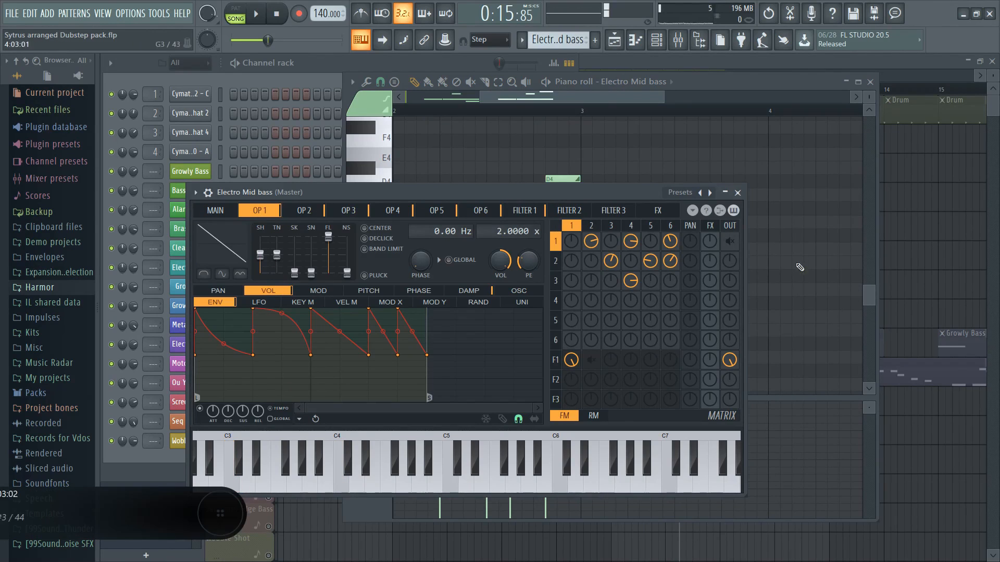
{"action": "left_click", "coordinate": [737, 193]}
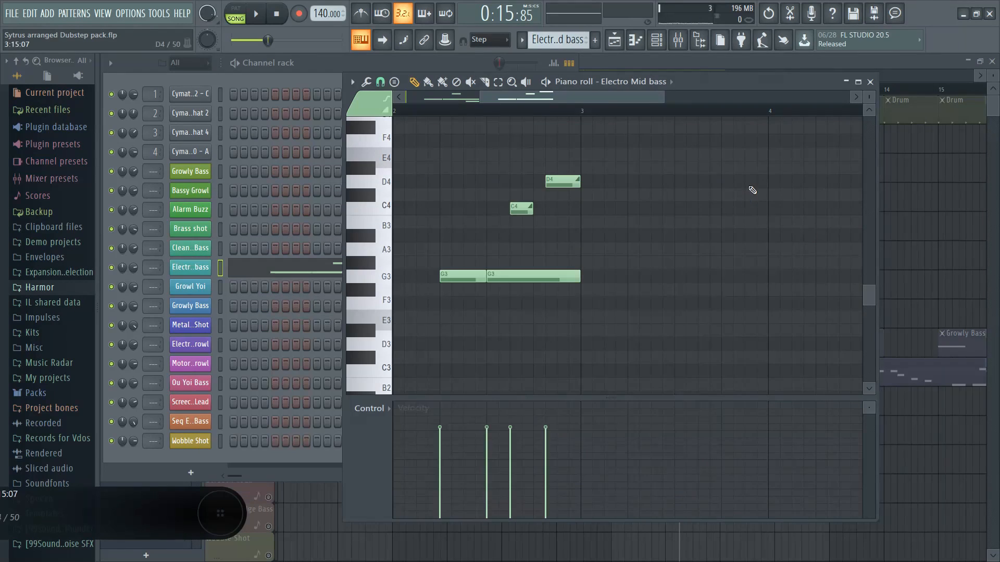
{"action": "left_click", "coordinate": [870, 82]}
Step: Play Electro mid bass in the playlist while unmuting the Clean Nasal bass and Yoi tracks
{"action": "right_click", "coordinate": [684, 175]}
{"action": "key", "text": "space"}
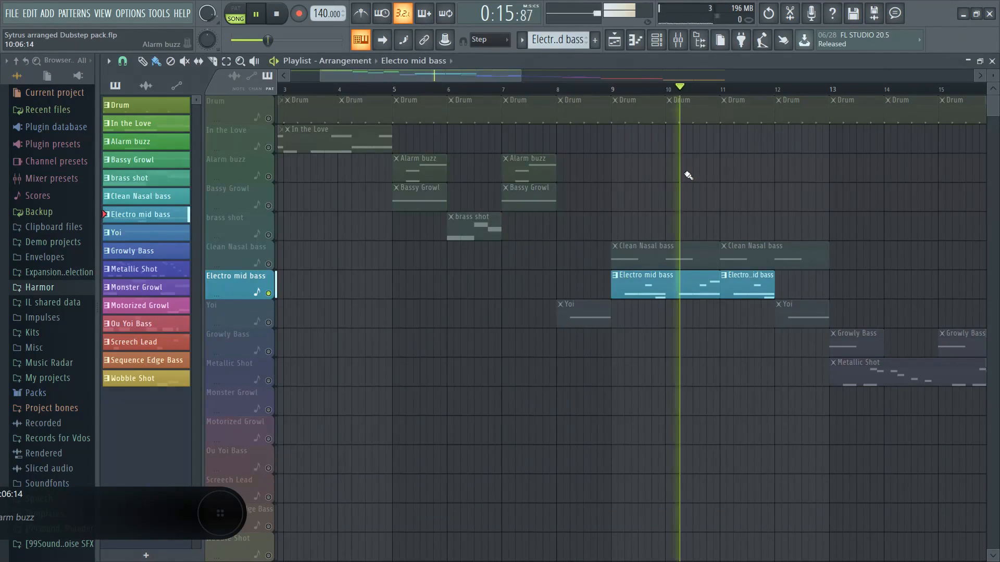
{"action": "left_click", "coordinate": [268, 264]}
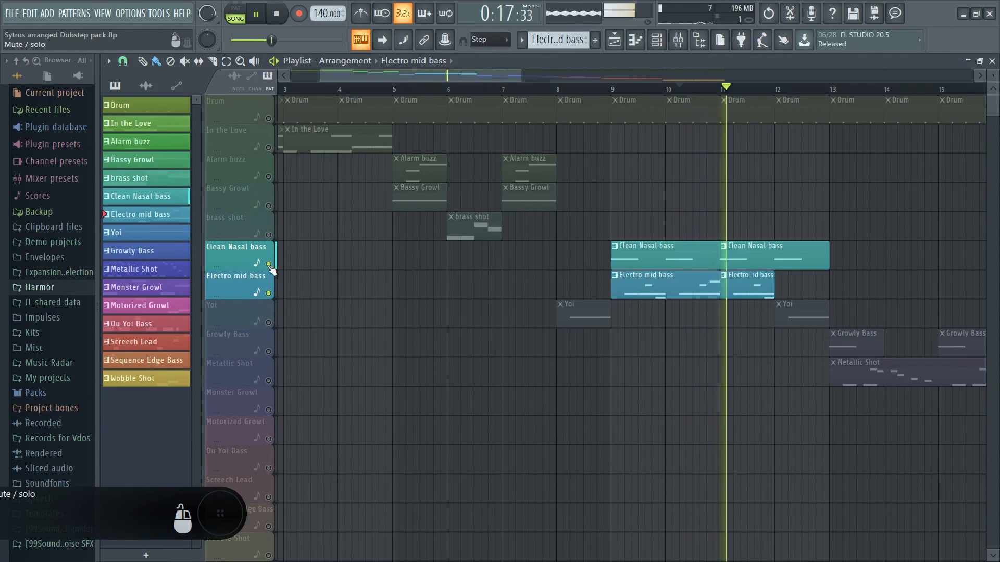
{"action": "left_click", "coordinate": [269, 322]}
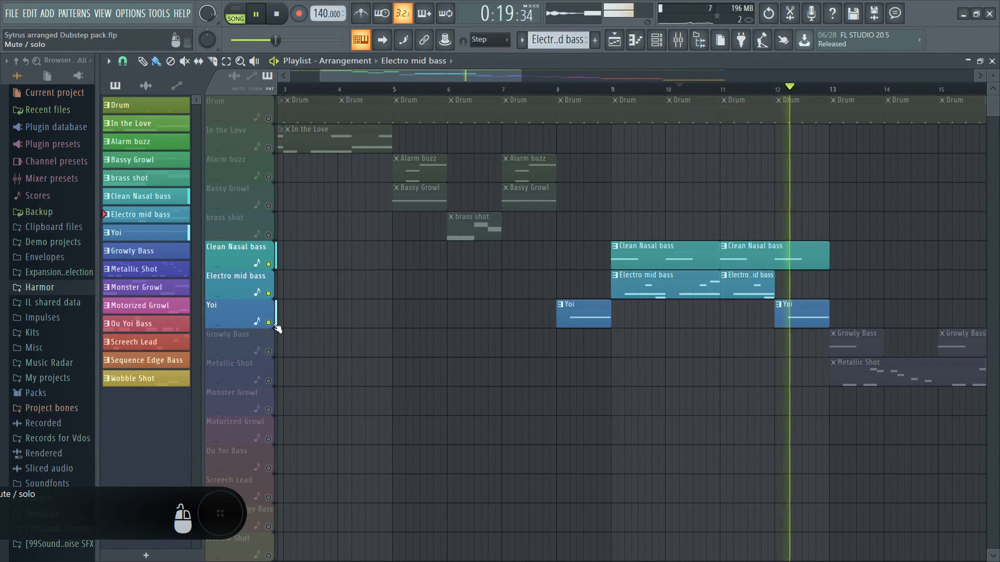
{"action": "key", "text": "space"}
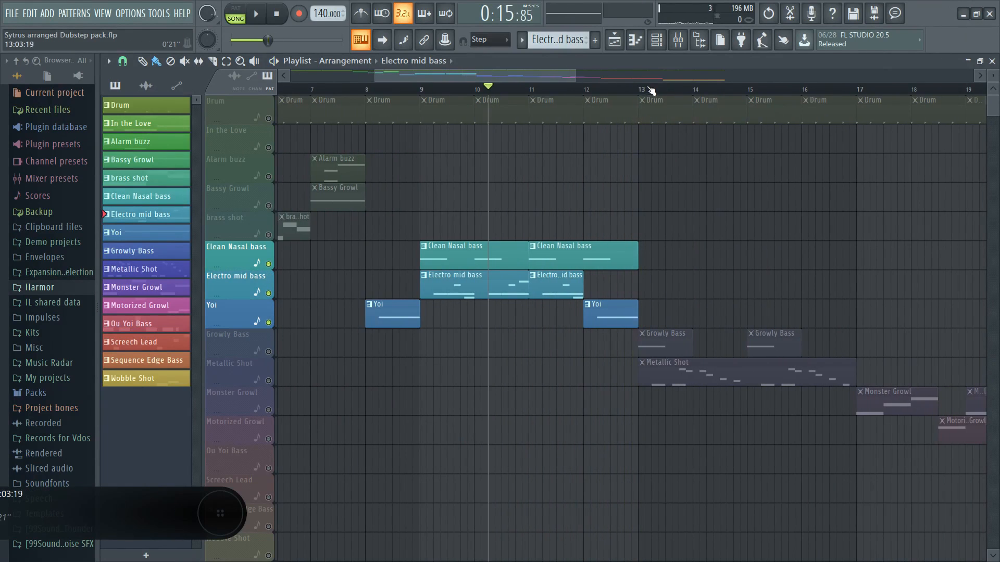
Step: Solo the Growly Bass and Metallic Shot tracks and play them together from bar 13
{"action": "left_click", "coordinate": [651, 91]}
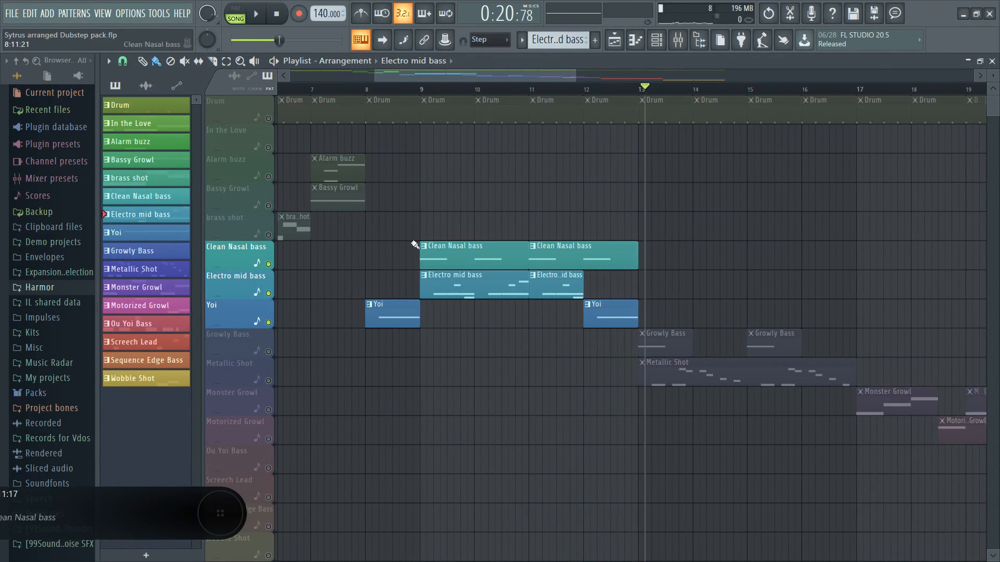
{"action": "right_click", "coordinate": [269, 352]}
{"action": "left_click", "coordinate": [269, 381]}
{"action": "key", "text": "space"}
{"action": "key", "text": "space"}
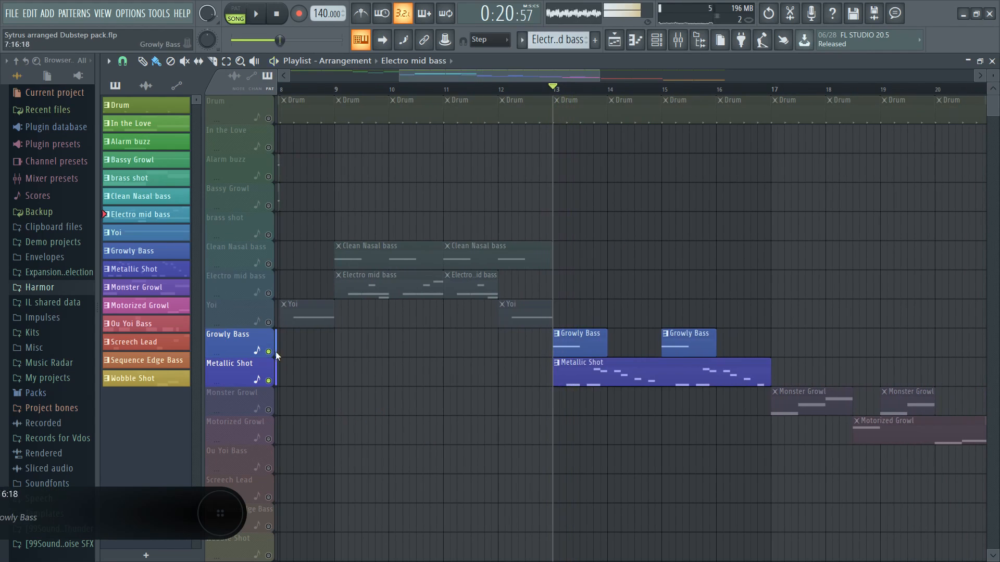
Step: Solo the Growly Bass track alone and play it from bar 13
{"action": "right_click", "coordinate": [269, 352]}
{"action": "key", "text": "space"}
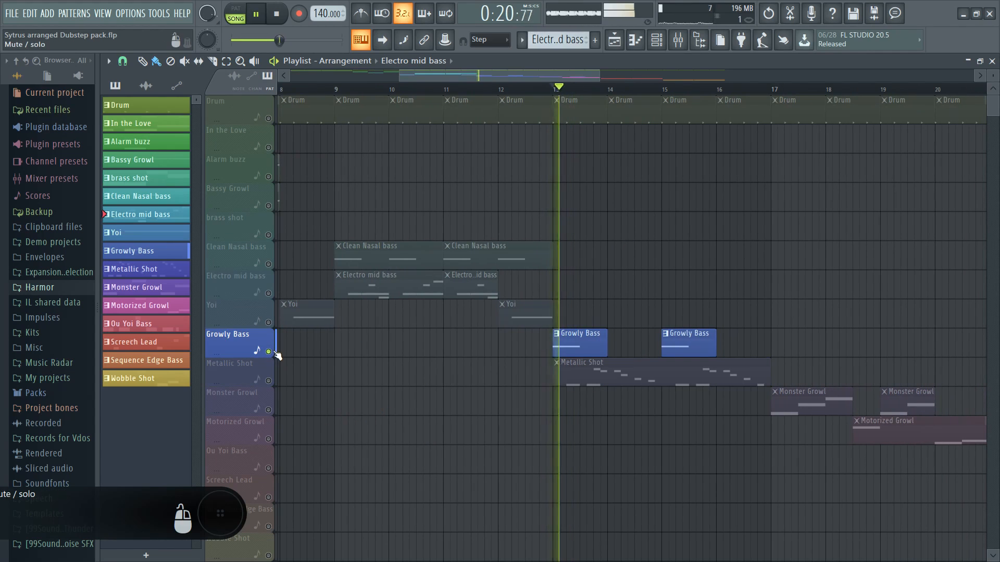
{"action": "key", "text": "space"}
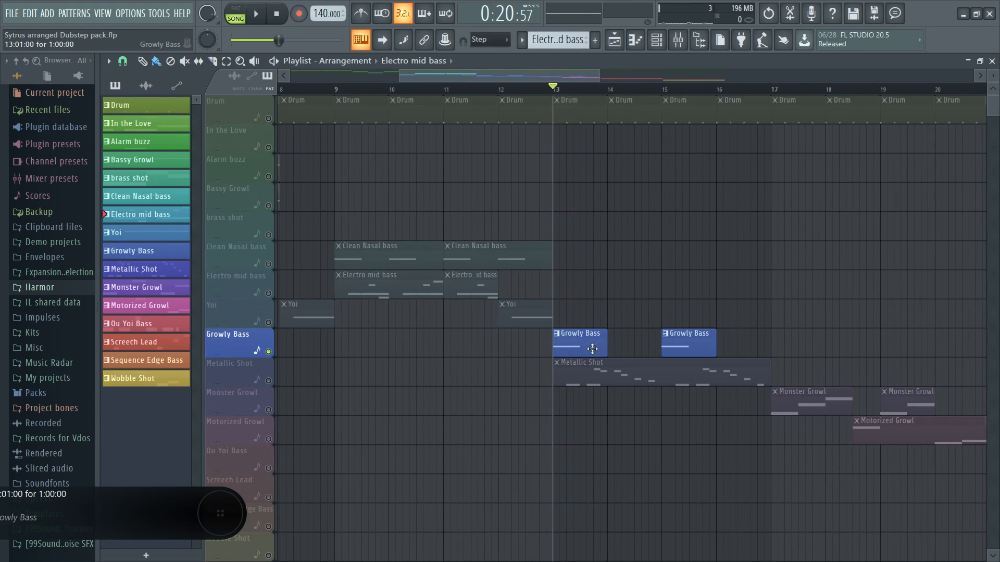
Step: Open the first Growly Bass clip's pattern, play it in pattern mode, and bring up its piano roll
{"action": "double_click", "coordinate": [593, 349]}
{"action": "left_click", "coordinate": [237, 65]}
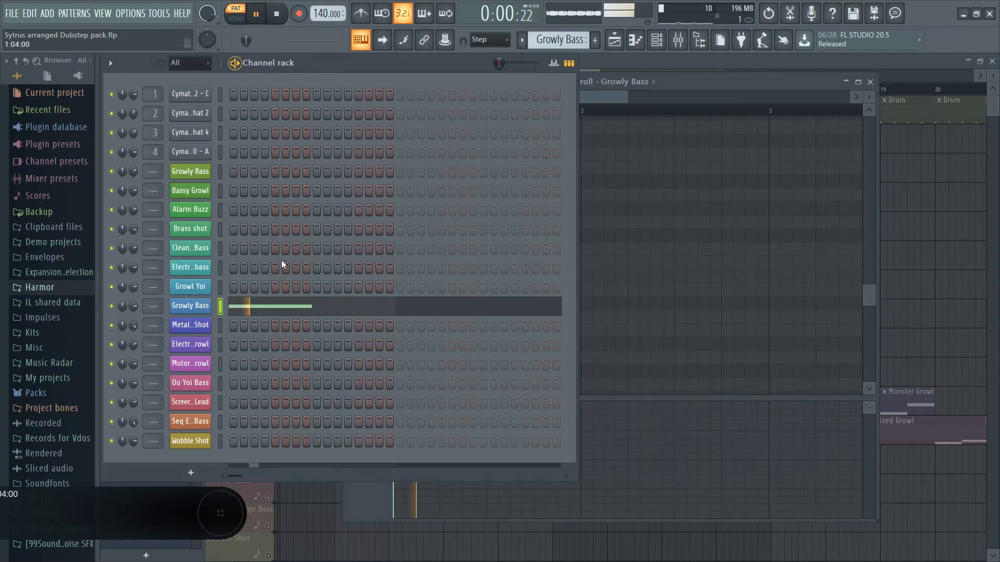
{"action": "left_click", "coordinate": [302, 311]}
{"action": "key", "text": "space"}
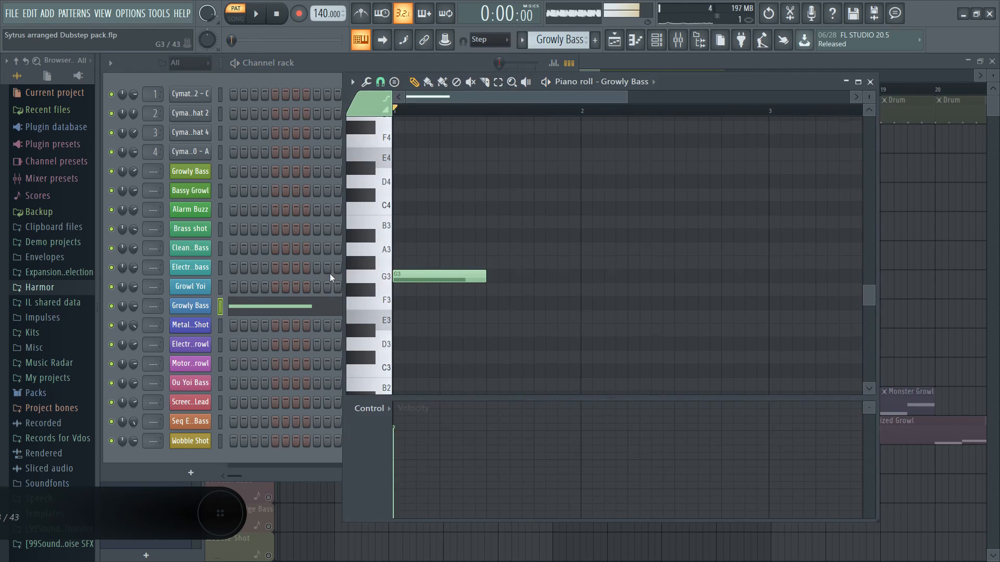
Step: Open the Growly Bass synth and move its window up to expose the keyboard
{"action": "left_click", "coordinate": [190, 306]}
{"action": "left_click_drag", "start_coordinate": [310, 336], "coordinate": [330, 192]}
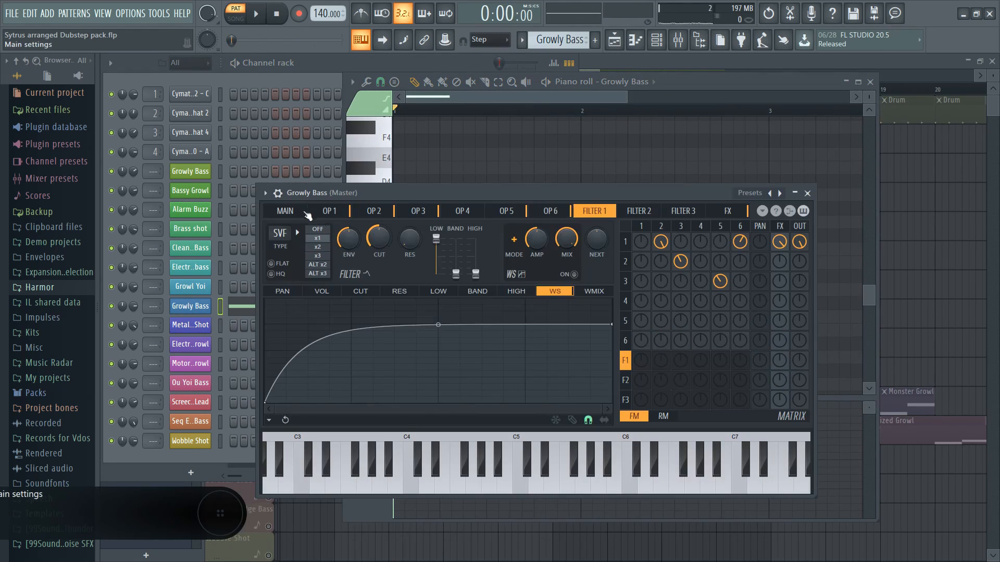
Step: Show the Growly Bass synth's main page, audition C3 and C4, and close the synth and note windows
{"action": "left_click", "coordinate": [299, 213]}
{"action": "left_click", "coordinate": [308, 490]}
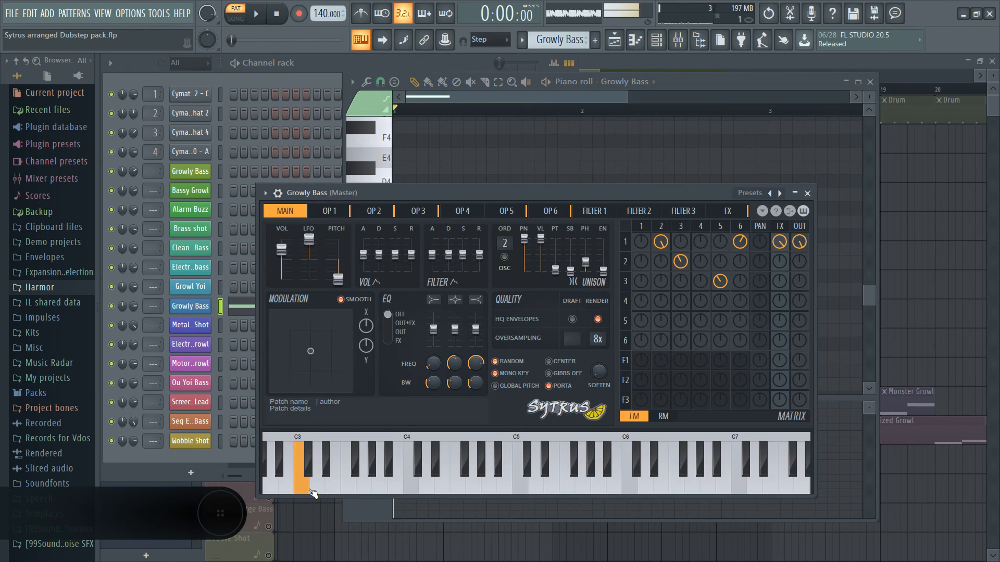
{"action": "left_click", "coordinate": [410, 489]}
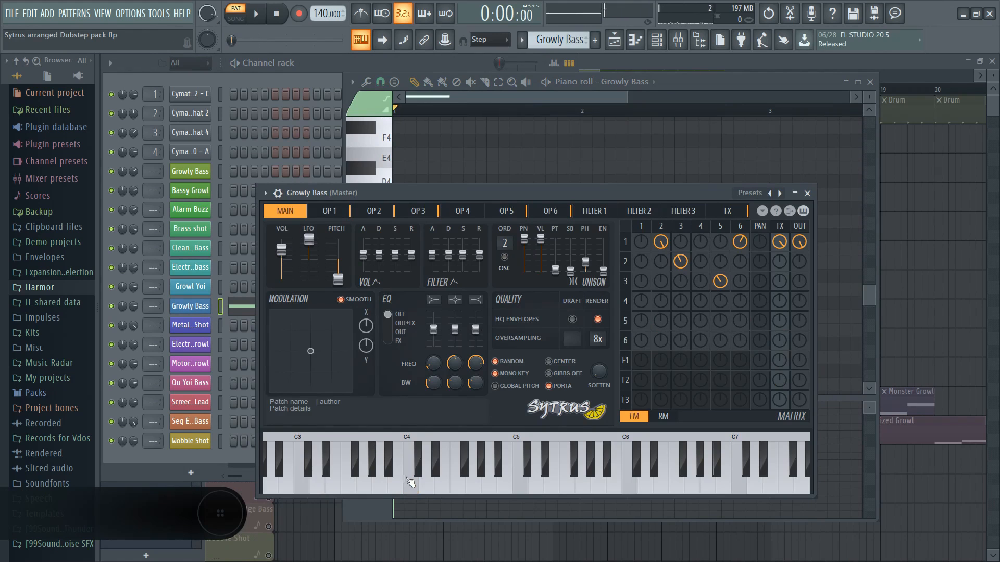
{"action": "left_click", "coordinate": [807, 194]}
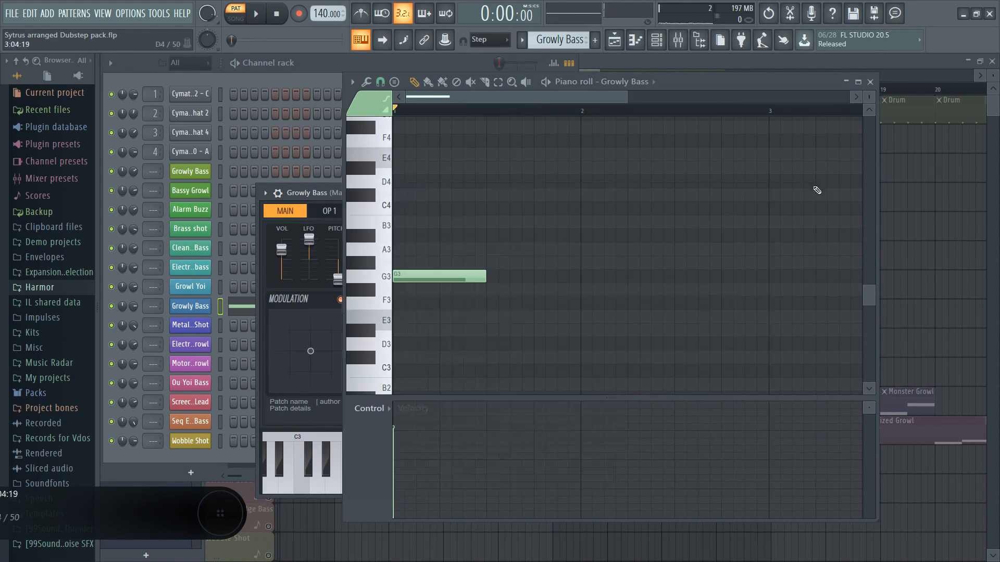
{"action": "left_click", "coordinate": [869, 82]}
{"action": "key", "text": "F6"}
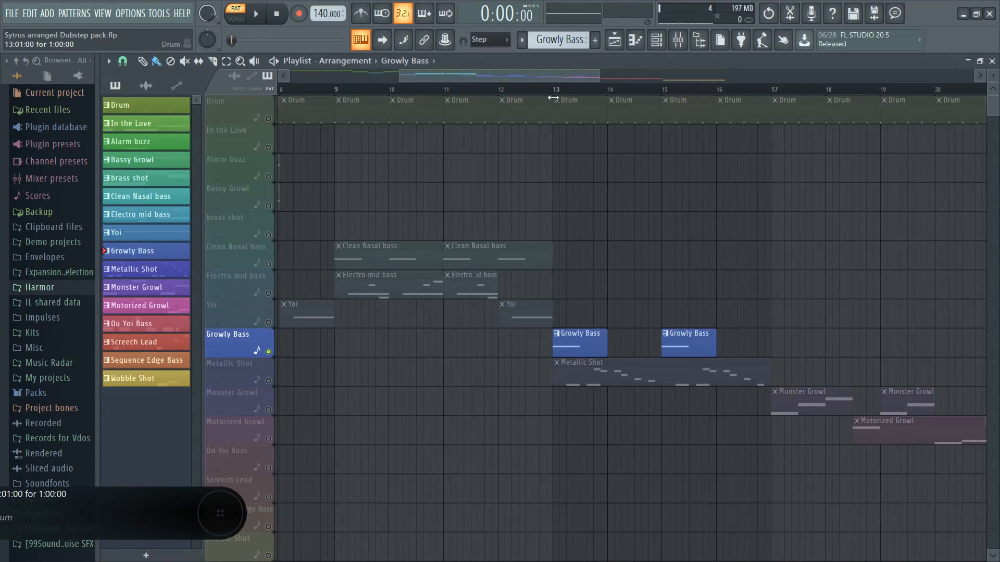
Step: Play the song from bar 13 with the Metallic Shot track unmuted alongside Growly Bass
{"action": "key", "text": "l"}
{"action": "key", "text": "space"}
{"action": "left_click", "coordinate": [269, 381]}
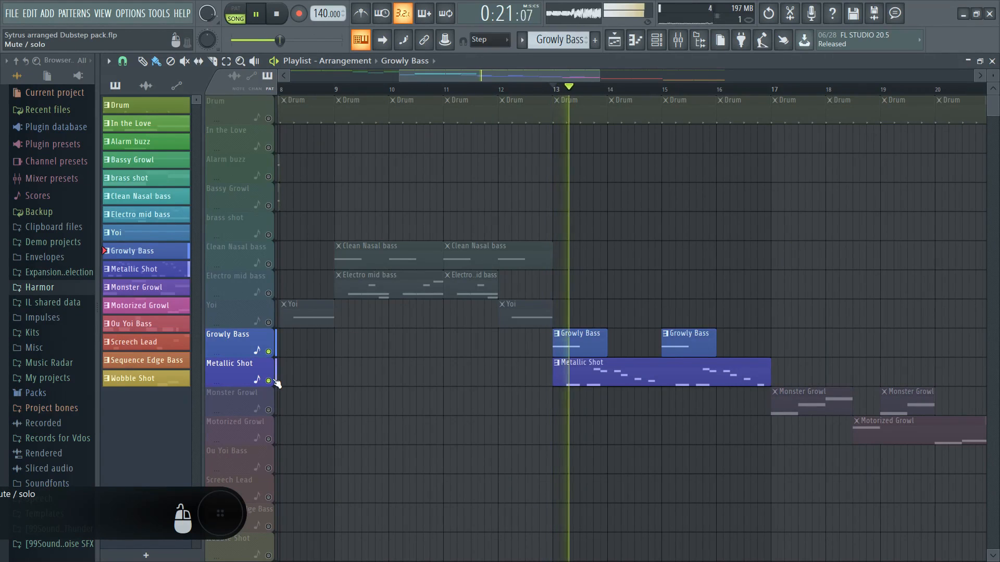
Step: Open the Metallic Shot clip's piano roll and play its notes in pattern mode
{"action": "double_click", "coordinate": [601, 374]}
{"action": "key", "text": "space"}
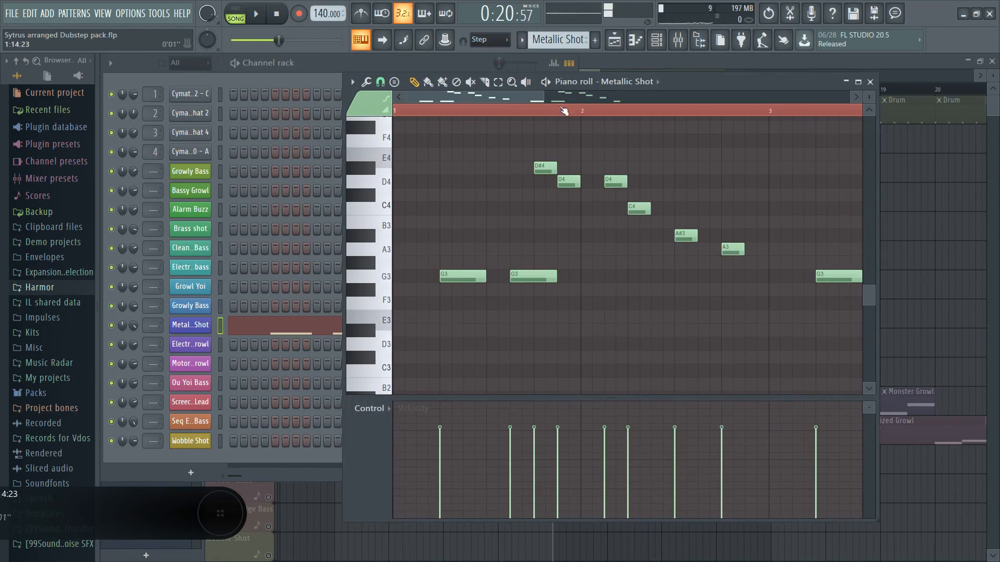
{"action": "left_click", "coordinate": [545, 82]}
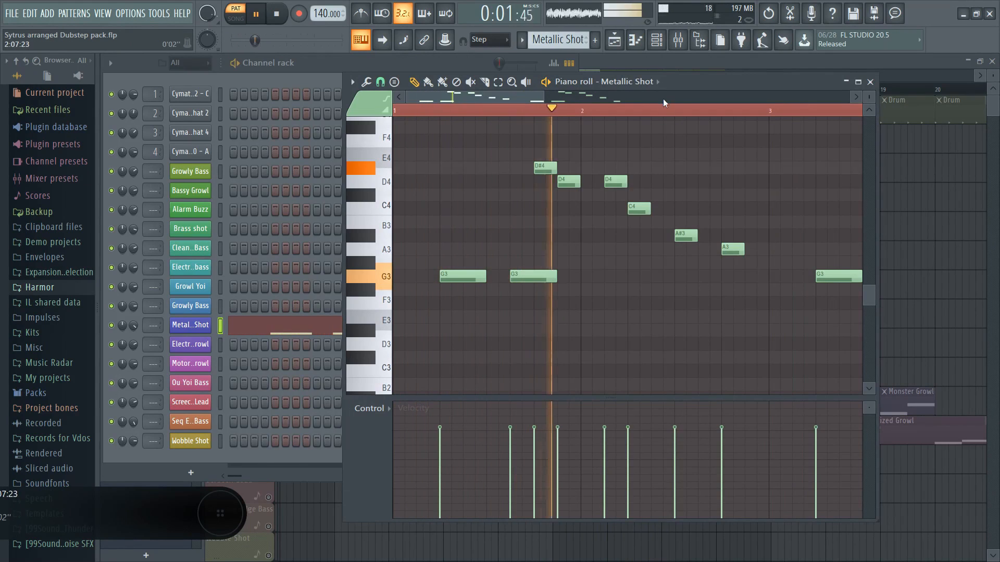
{"action": "key", "text": "space"}
Step: Show the Metallic Shot synth's main page with its keyboard exposed while the pattern plays, and close it
{"action": "left_click", "coordinate": [636, 83]}
{"action": "left_click_drag", "start_coordinate": [371, 252], "coordinate": [379, 197]}
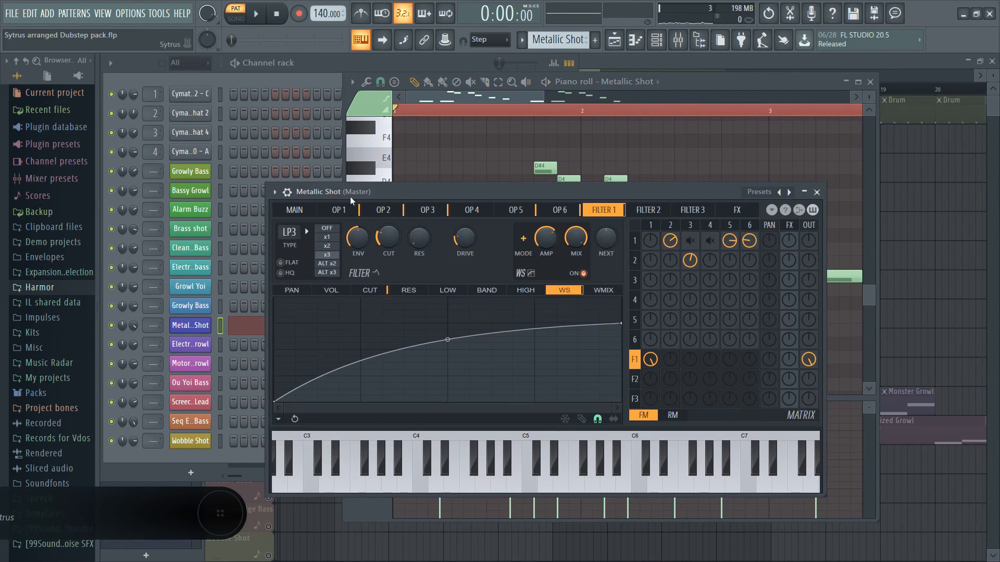
{"action": "left_click", "coordinate": [294, 210]}
{"action": "key", "text": "space"}
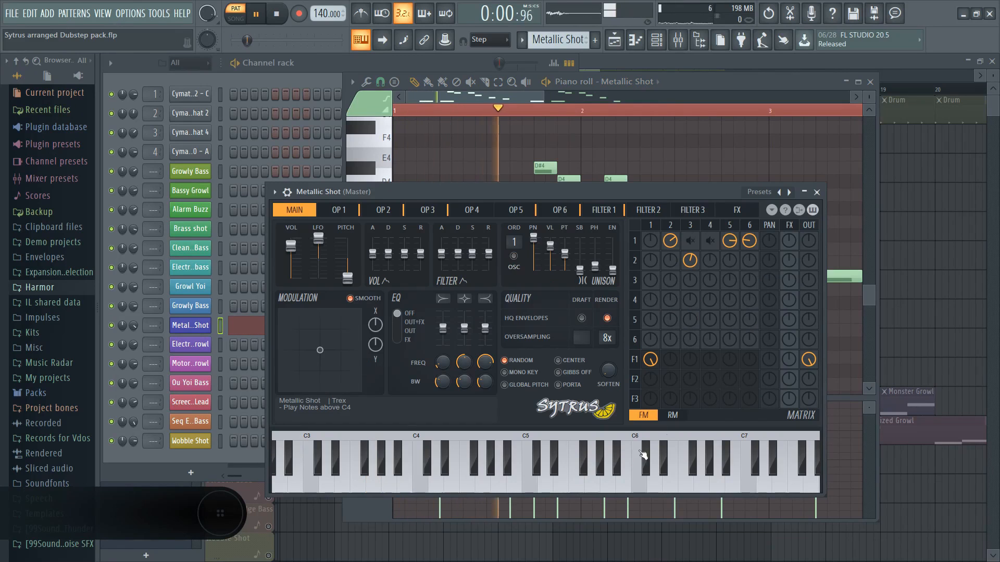
{"action": "left_click", "coordinate": [817, 193]}
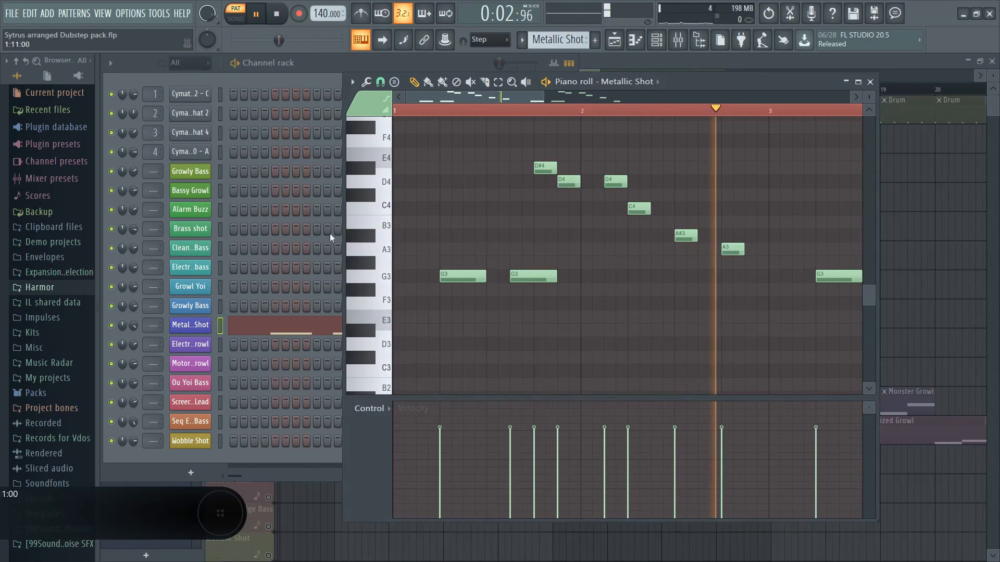
Step: Check the Metallic Shot channel's target track in the mixer and return to the playlist
{"action": "double_click", "coordinate": [153, 326]}
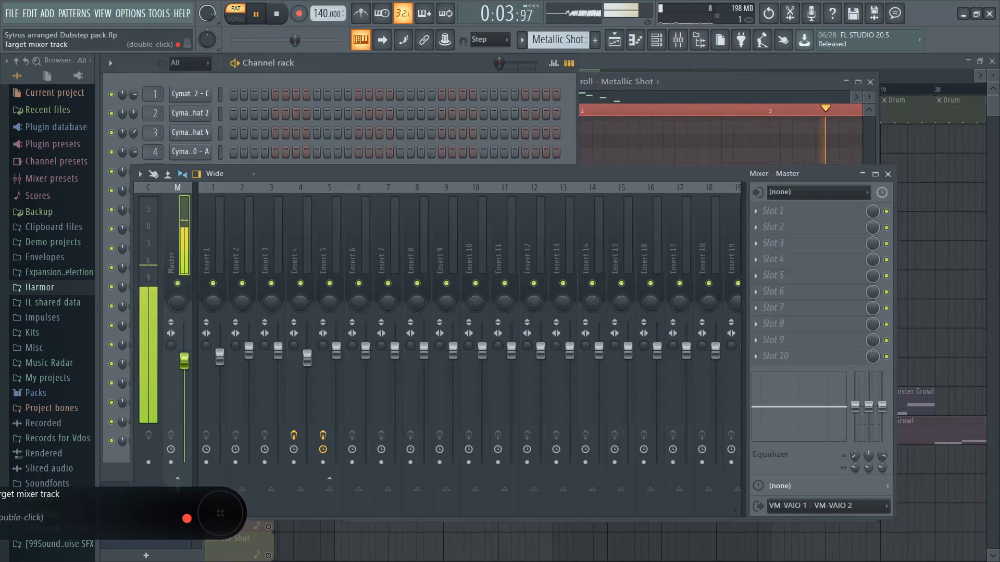
{"action": "left_click", "coordinate": [888, 174]}
{"action": "left_click", "coordinate": [893, 182]}
Step: Solo the Monster Growl track and play the song from bar 17
{"action": "left_click", "coordinate": [772, 89]}
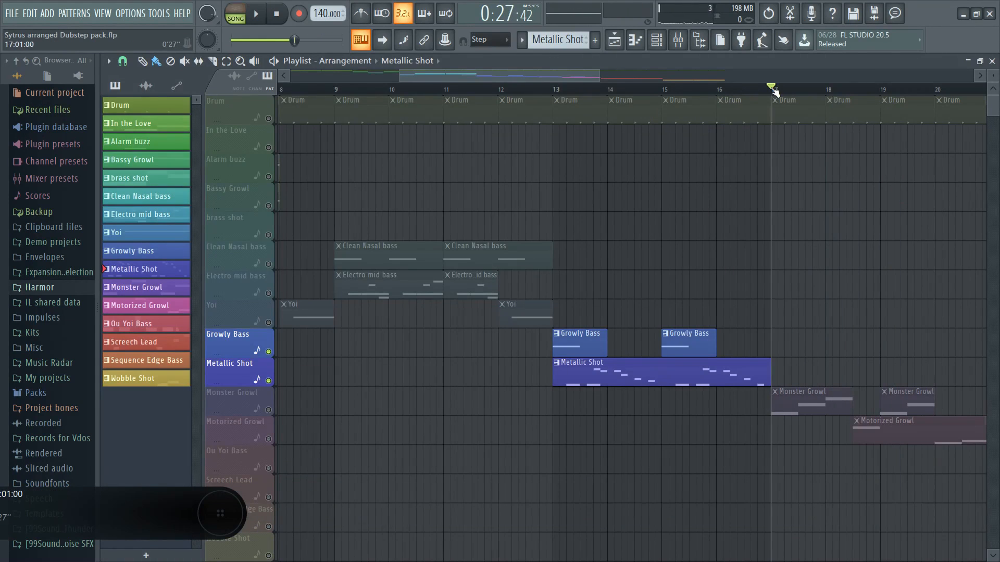
{"action": "key", "text": "space"}
{"action": "right_click", "coordinate": [269, 410]}
{"action": "key", "text": "space"}
Step: Unmute the Motorized Growl track and let it play together with Monster Growl up to about bar 20
{"action": "left_click_drag", "start_coordinate": [468, 443], "coordinate": [361, 393]}
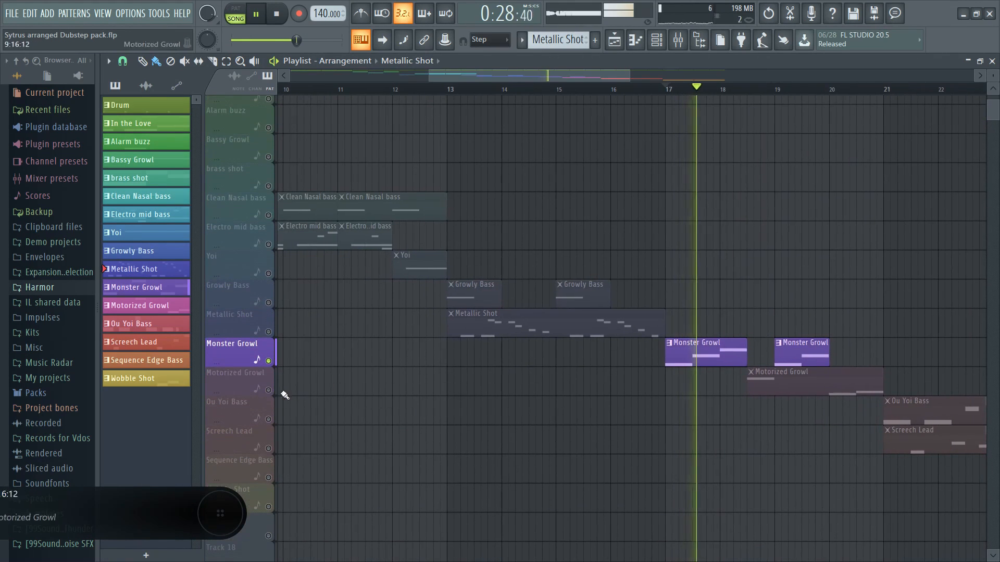
{"action": "left_click", "coordinate": [268, 391]}
{"action": "scroll", "coordinate": [650, 423], "scroll_direction": "down", "scroll_amount": 2}
{"action": "left_click_drag", "start_coordinate": [631, 422], "coordinate": [576, 434]}
{"action": "left_click_drag", "start_coordinate": [641, 375], "coordinate": [567, 368]}
{"action": "scroll", "coordinate": [656, 349], "scroll_direction": "up", "scroll_amount": 3}
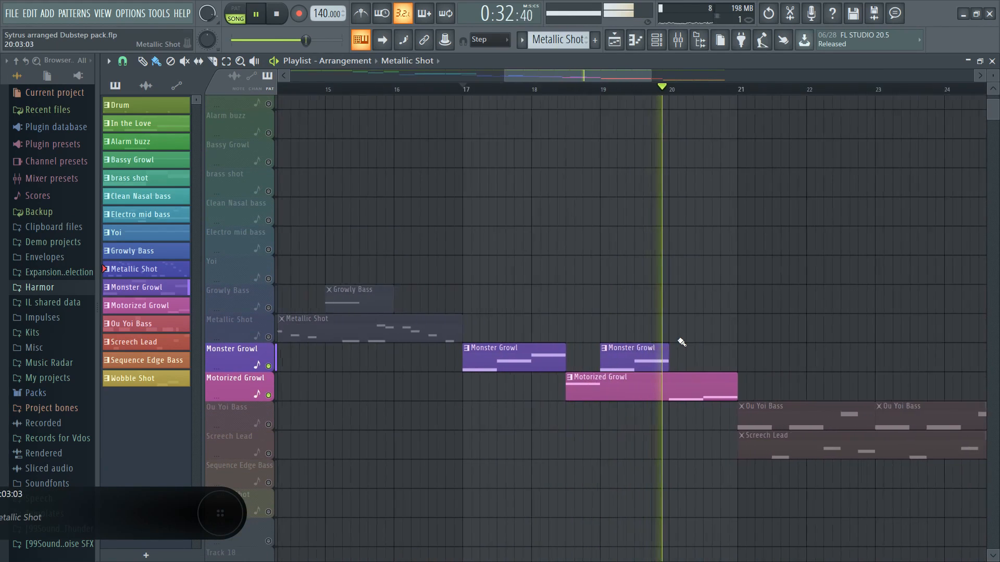
{"action": "key", "text": "space"}
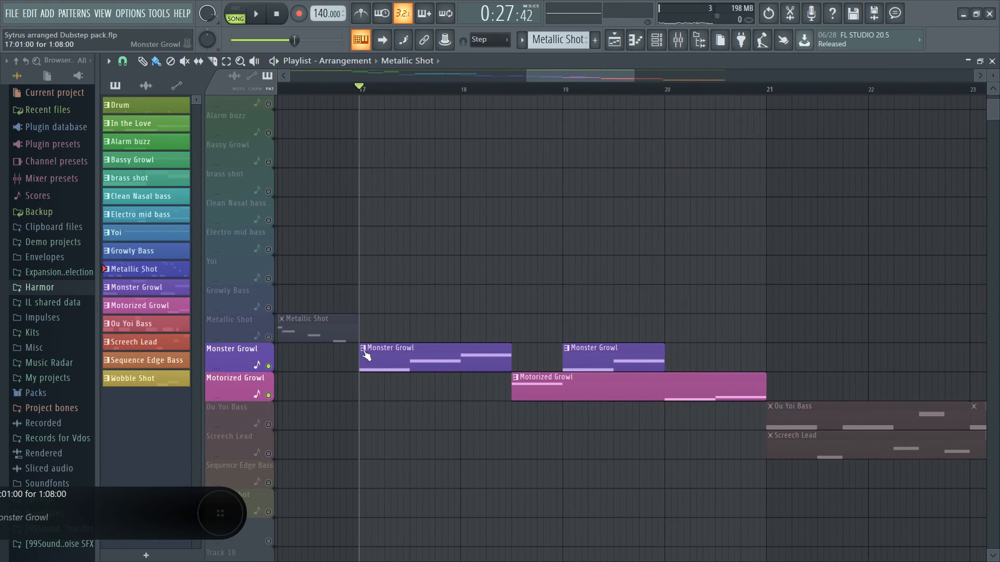
Step: Rename the Monster Growl pattern to Electric Growl
{"action": "double_click", "coordinate": [366, 355]}
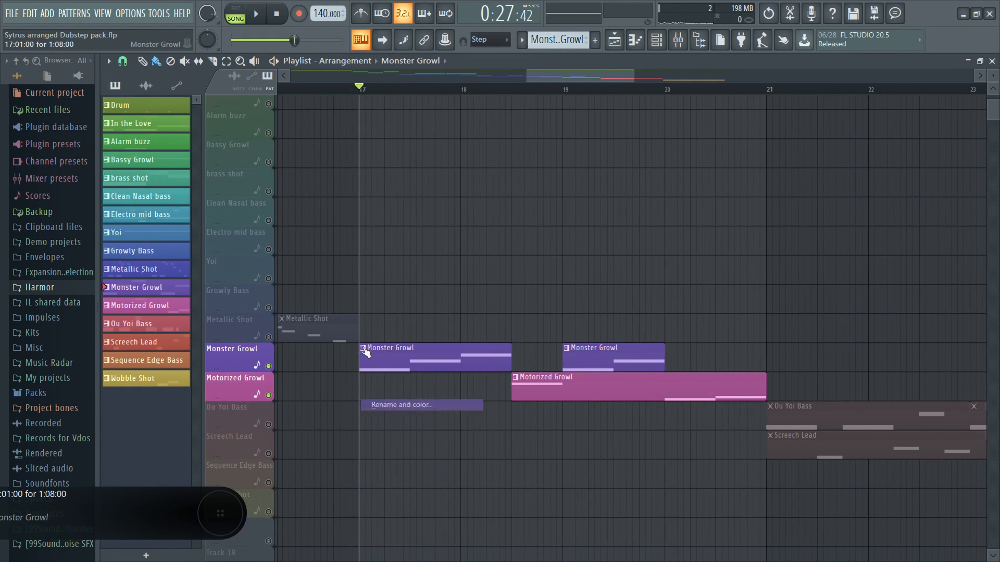
{"action": "key", "text": "F2"}
{"action": "left_click_drag", "start_coordinate": [265, 329], "coordinate": [247, 332]}
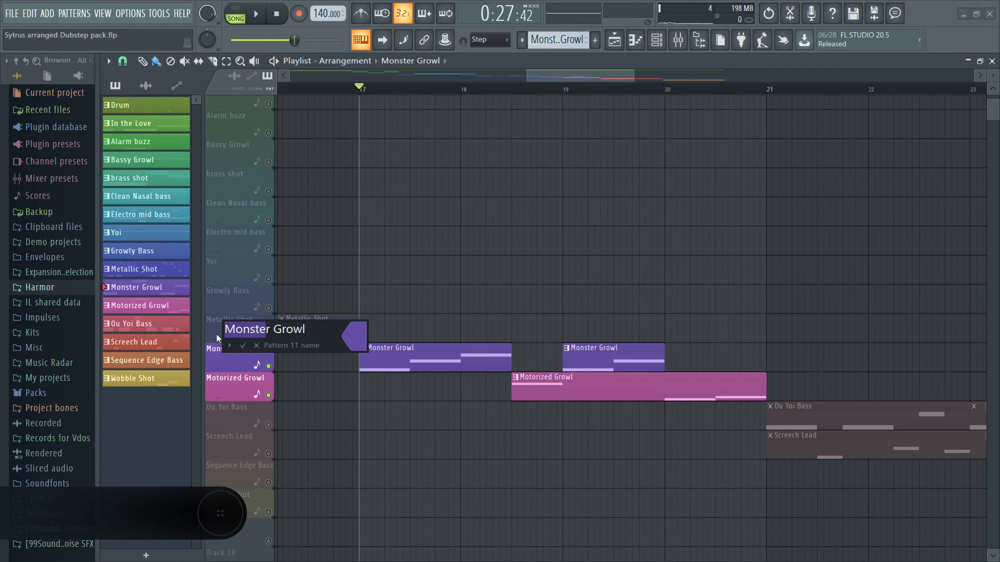
{"action": "type", "text": "Ele"}
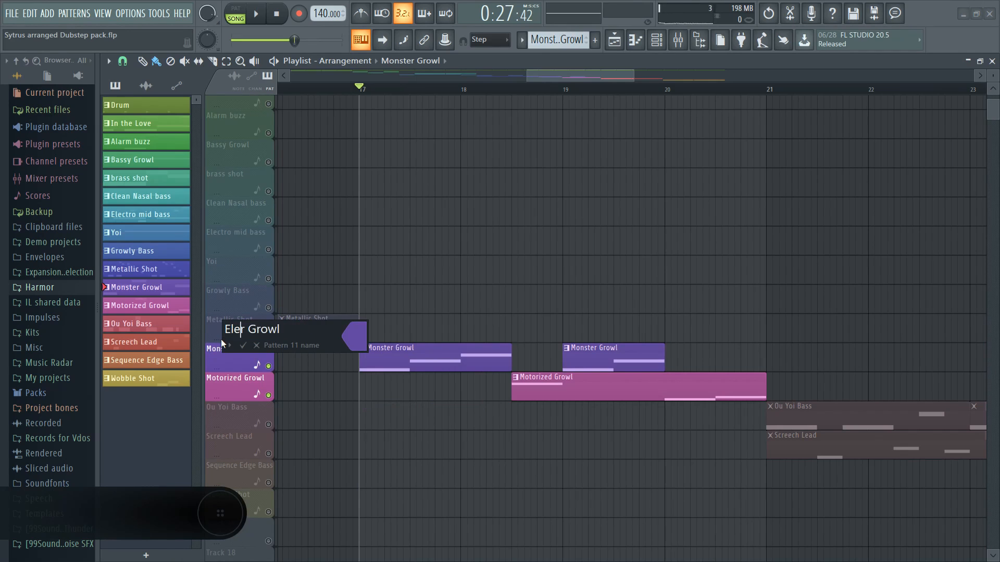
{"action": "key", "text": "Delete"}
{"action": "type", "text": "ctric"}
{"action": "key", "text": "Return"}
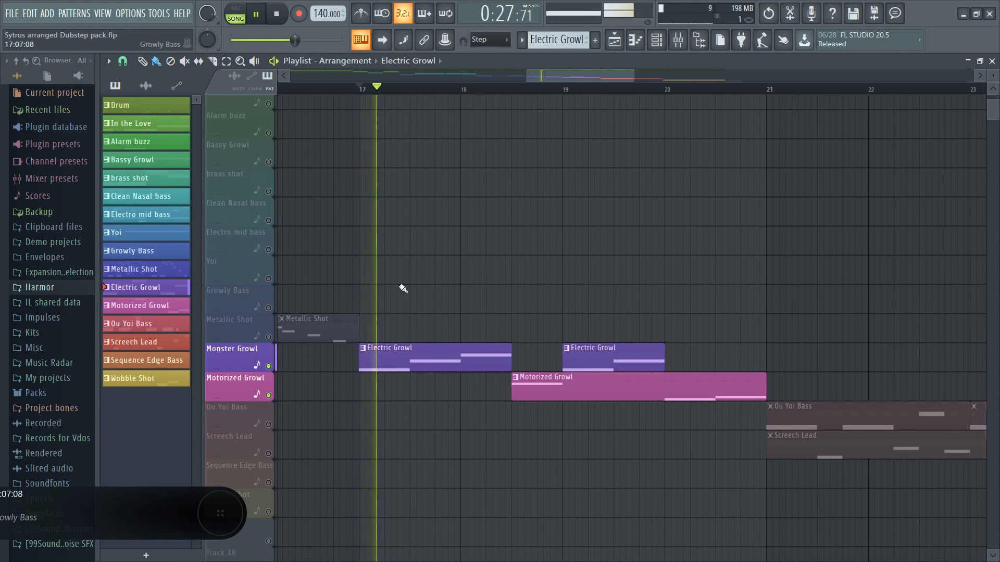
Step: Open the first Electric Growl clip's piano roll and audition the G3 note
{"action": "double_click", "coordinate": [380, 359]}
{"action": "key", "text": "space"}
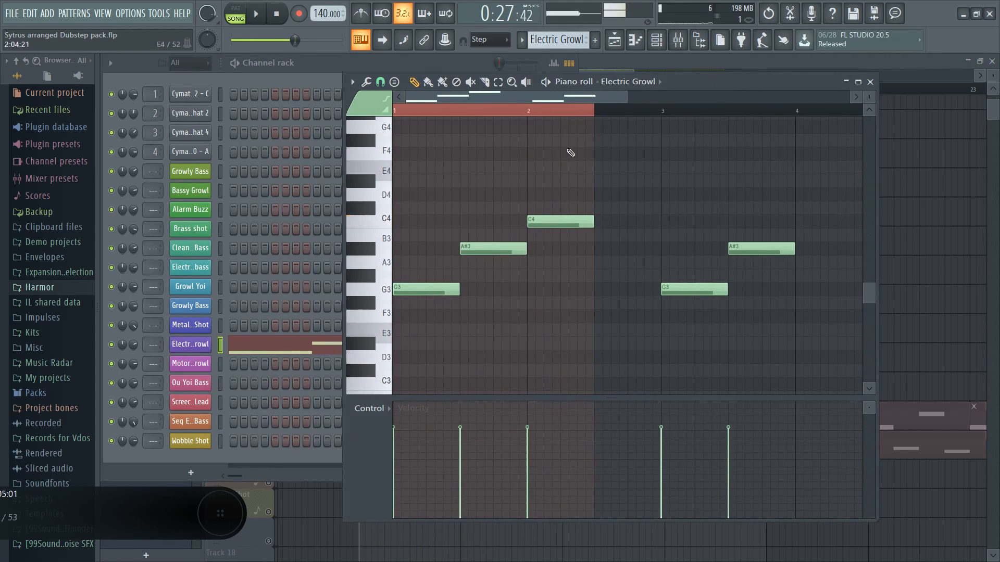
{"action": "left_click", "coordinate": [624, 83]}
{"action": "left_click", "coordinate": [816, 144]}
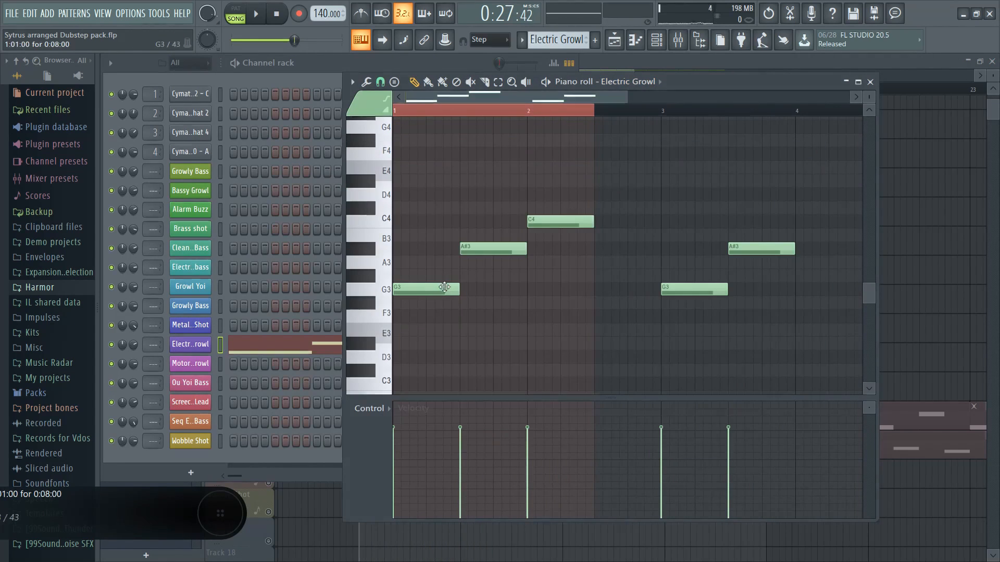
{"action": "left_click", "coordinate": [396, 292]}
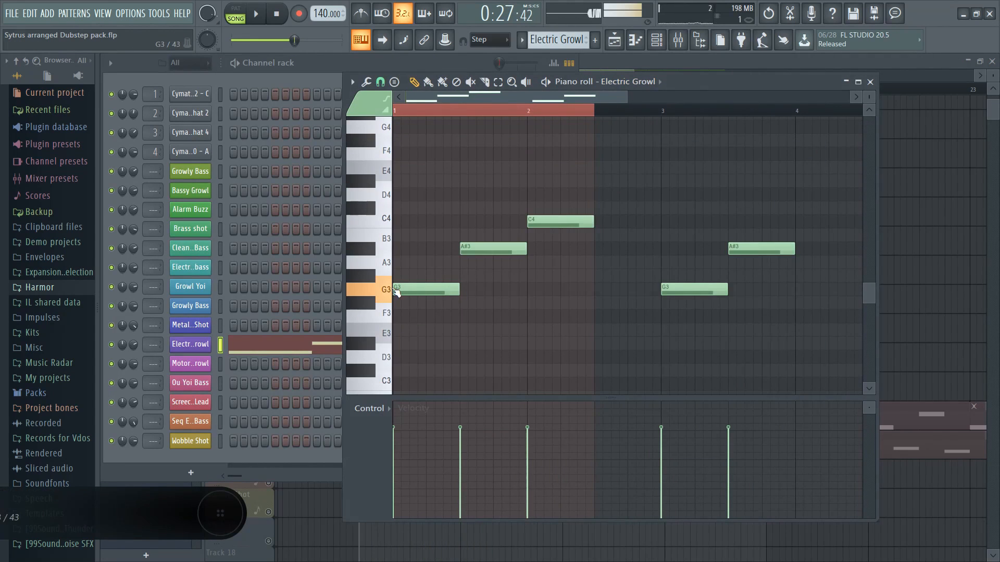
Step: Open the Electric Growl synth, audition C4, and show its operator 4 settings
{"action": "left_click", "coordinate": [202, 347]}
{"action": "left_click", "coordinate": [417, 442]}
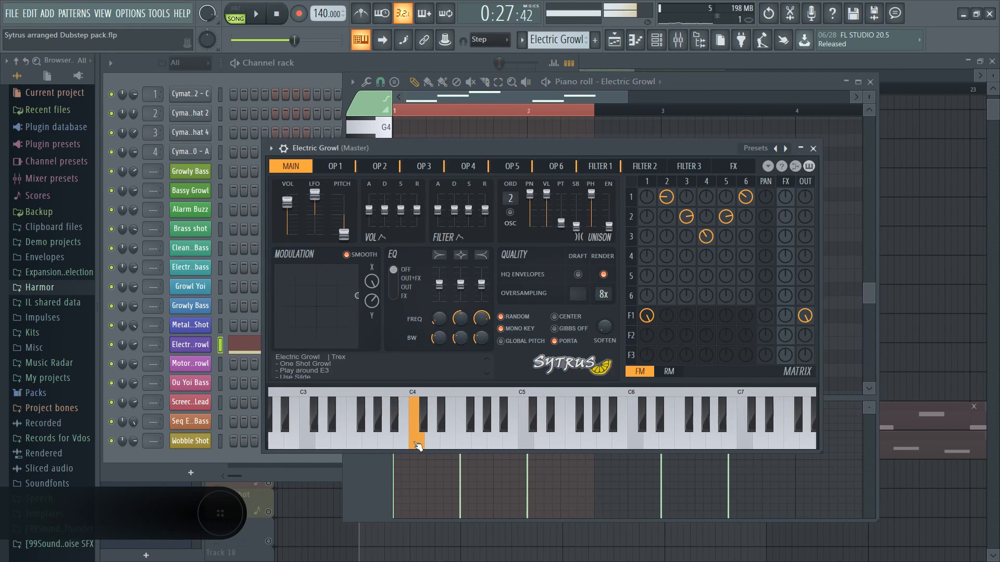
{"action": "left_click", "coordinate": [468, 166]}
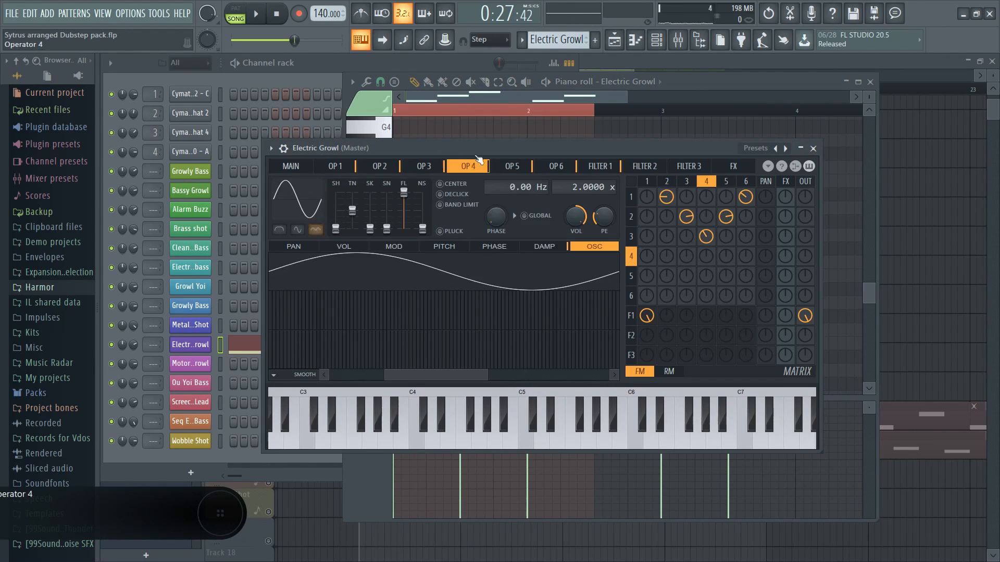
Step: Reveal the Electric Growl channel's pitch range setting and return to the playlist
{"action": "left_click", "coordinate": [283, 148]}
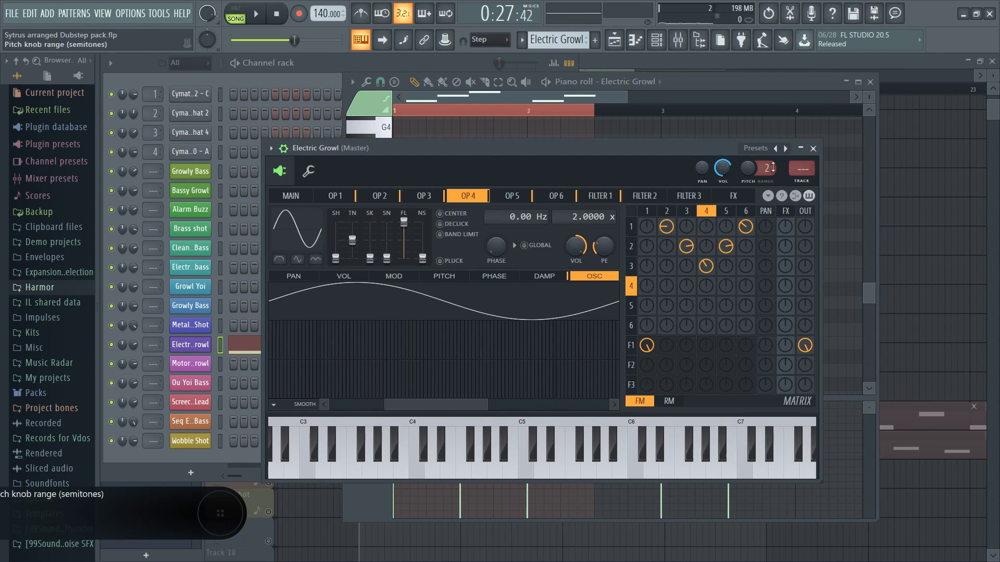
{"action": "left_click", "coordinate": [813, 148]}
{"action": "right_click", "coordinate": [971, 133]}
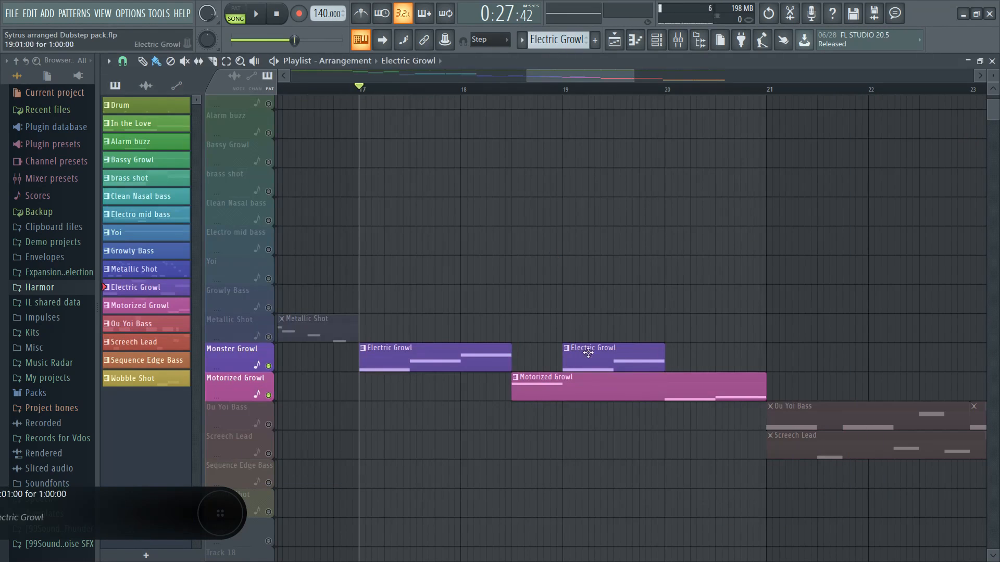
Step: Solo the Motorized Growl track and play it from the start of its clip midway through bar 18
{"action": "left_click", "coordinate": [513, 91]}
{"action": "key", "text": "space"}
{"action": "right_click", "coordinate": [268, 396]}
{"action": "key", "text": "space"}
{"action": "key", "text": "space"}
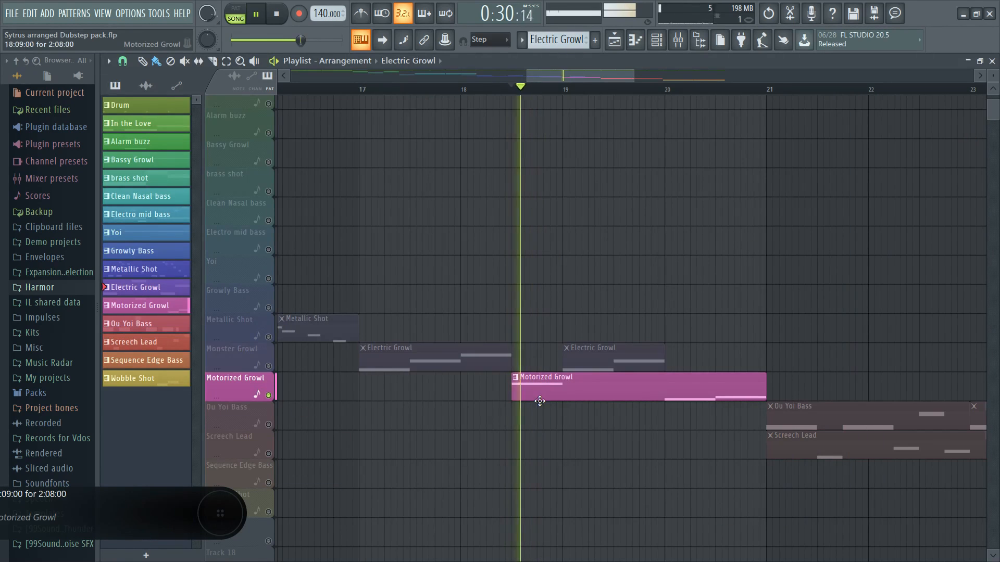
Step: Open the Motorized Growl clip's piano roll and bring up its synth
{"action": "double_click", "coordinate": [536, 384]}
{"action": "key", "text": "space"}
{"action": "left_click", "coordinate": [190, 364]}
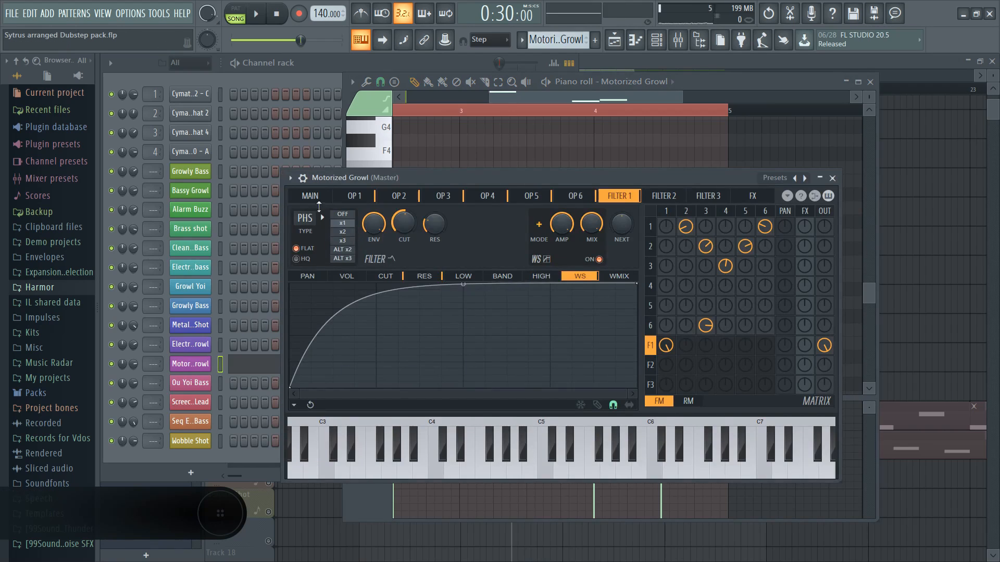
Step: Show the Motorized Growl synth's main page, audition C4, and close the synth and piano roll
{"action": "left_click", "coordinate": [315, 198]}
{"action": "left_click", "coordinate": [435, 471]}
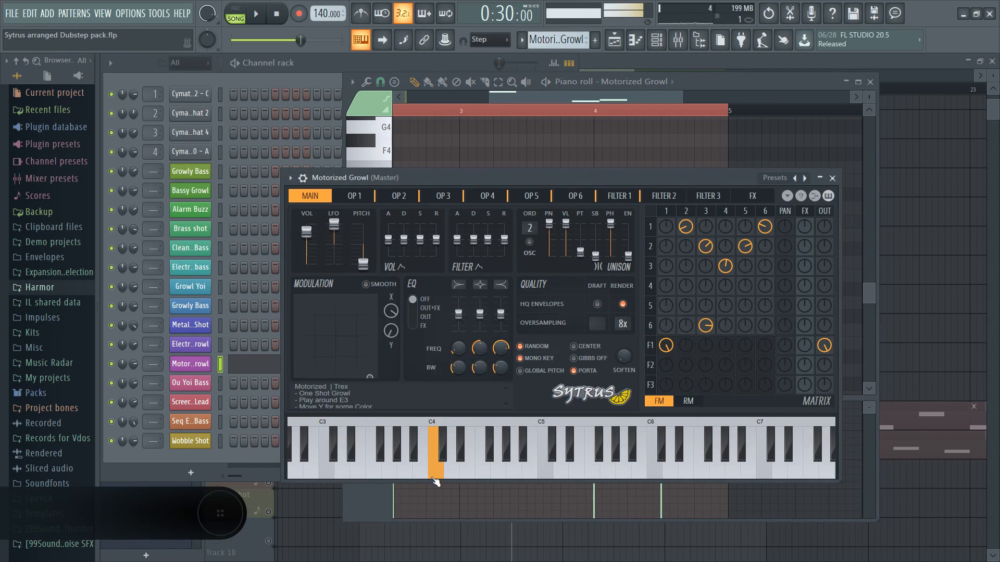
{"action": "left_click", "coordinate": [832, 178]}
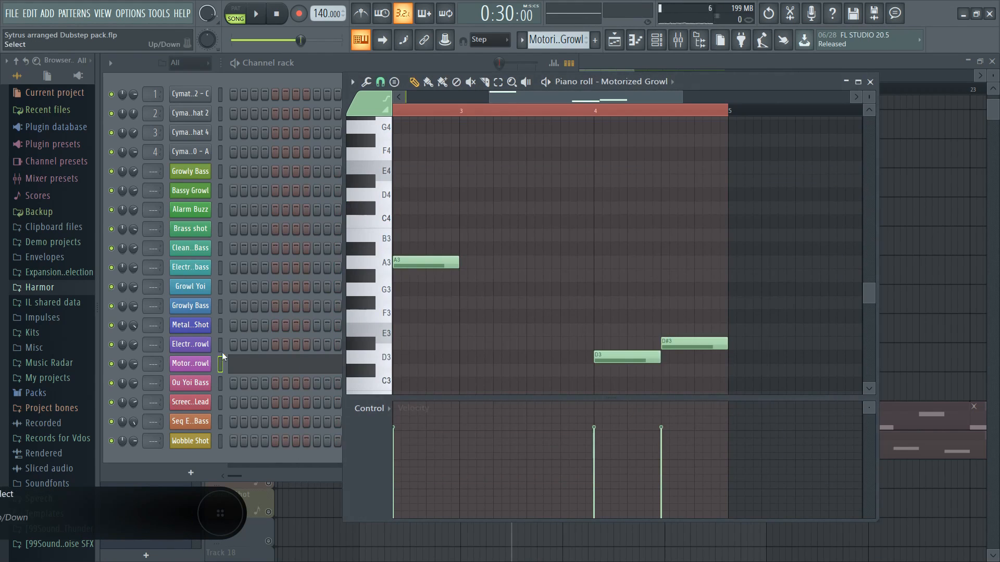
{"action": "left_click", "coordinate": [869, 82]}
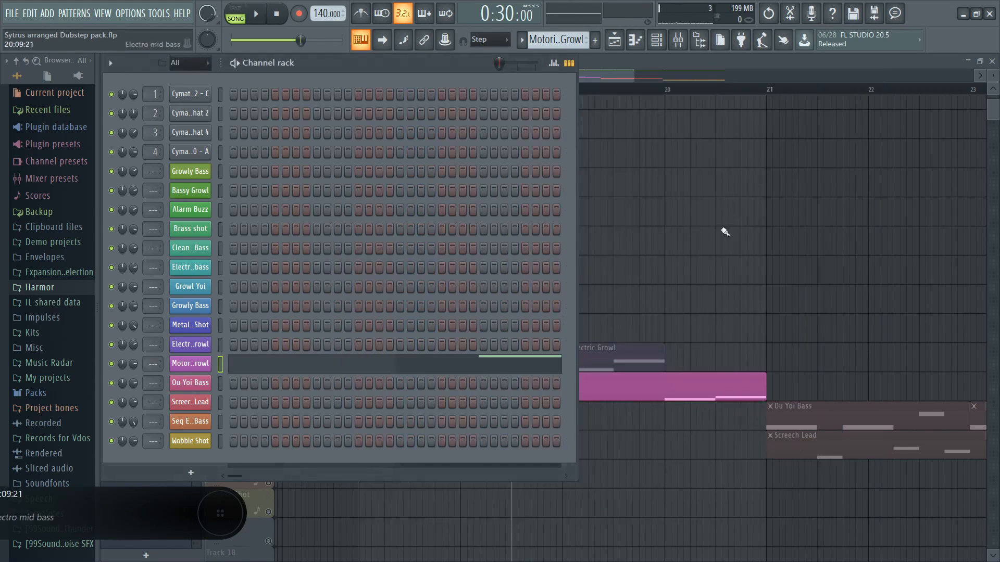
Step: Solo the Ou Yoi Bass and Screech Lead tracks and play them together from bar 21
{"action": "left_click", "coordinate": [770, 88]}
{"action": "key", "text": "space"}
{"action": "key", "text": "space"}
{"action": "right_click", "coordinate": [269, 424]}
{"action": "left_click", "coordinate": [269, 453]}
{"action": "key", "text": "space"}
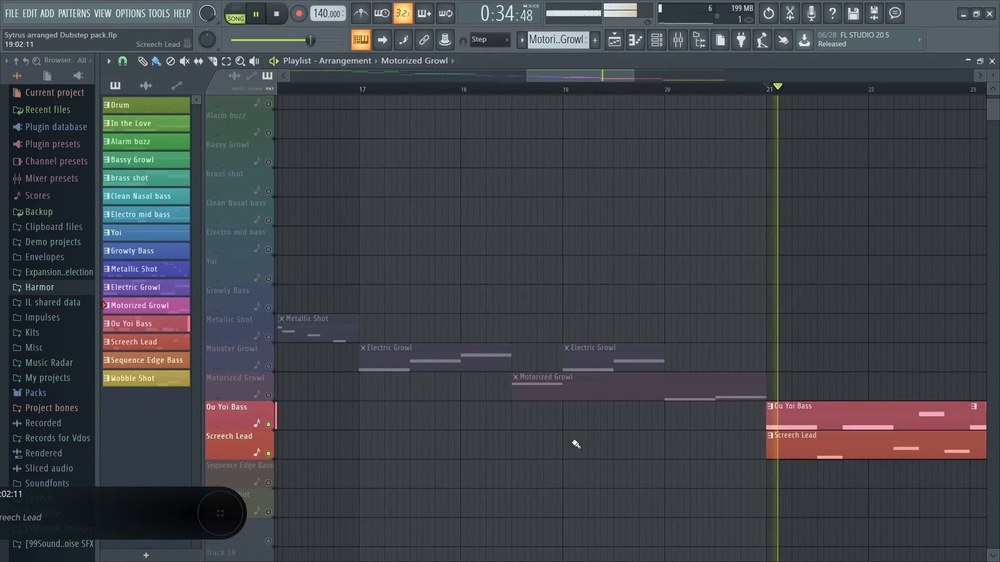
{"action": "left_click_drag", "start_coordinate": [575, 444], "coordinate": [327, 325]}
{"action": "key", "text": "space"}
{"action": "key", "text": "space"}
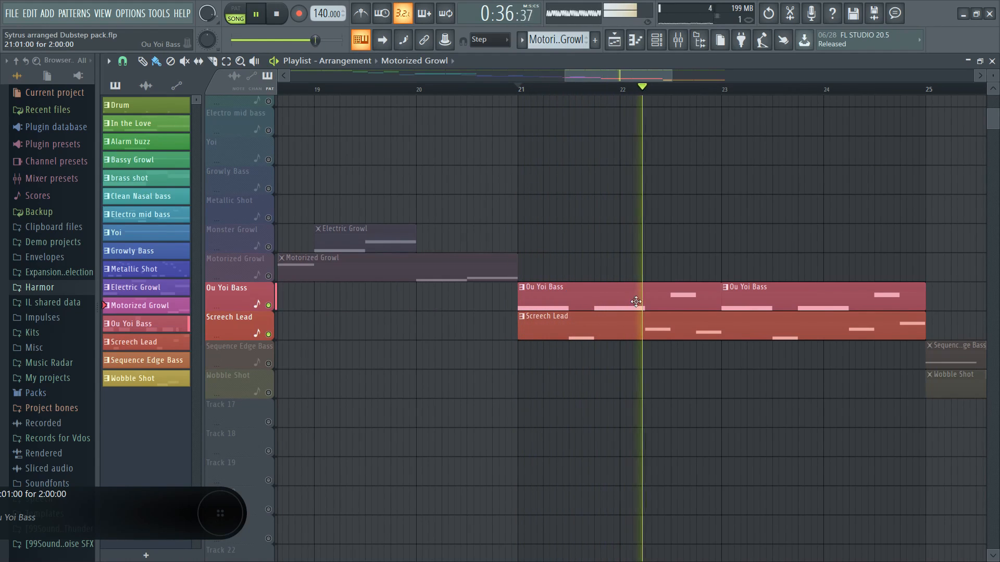
{"action": "key", "text": "space"}
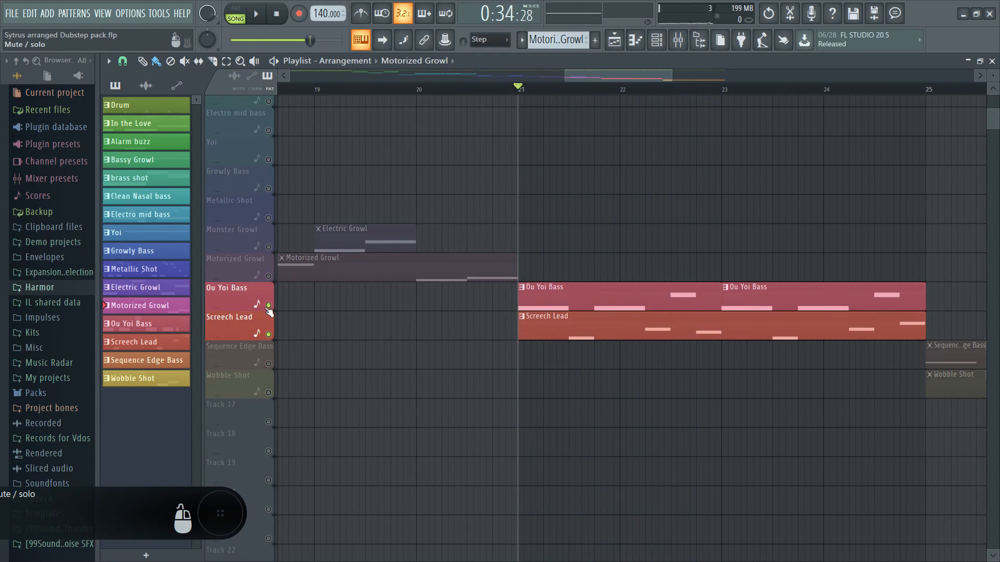
Step: Solo the Ou Yoi Bass track alone, play it from bar 21, and open its first clip's piano roll
{"action": "right_click", "coordinate": [267, 307]}
{"action": "key", "text": "space"}
{"action": "key", "text": "space"}
{"action": "double_click", "coordinate": [575, 298]}
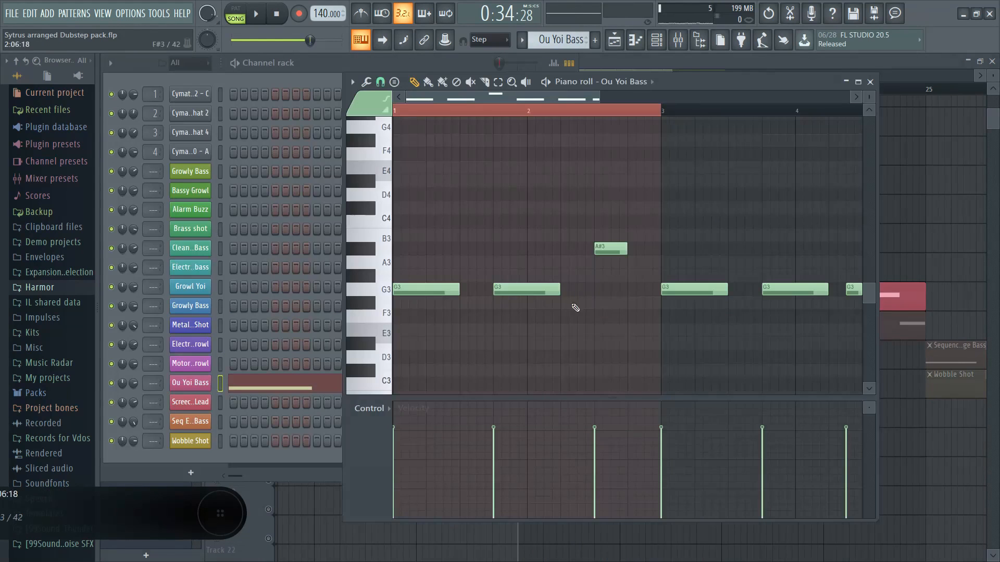
Step: Audition G3, open the Ou Yoi Bass synth to test notes from C3 up to E4, show its channel settings, and close it
{"action": "left_click", "coordinate": [380, 290]}
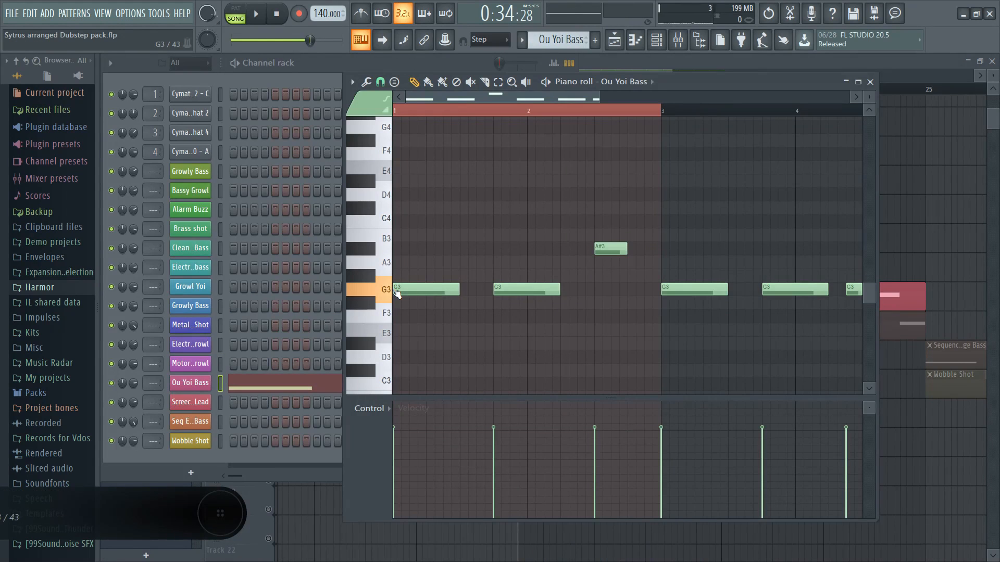
{"action": "left_click", "coordinate": [191, 382]}
{"action": "left_click", "coordinate": [263, 395]}
{"action": "left_click", "coordinate": [323, 394]}
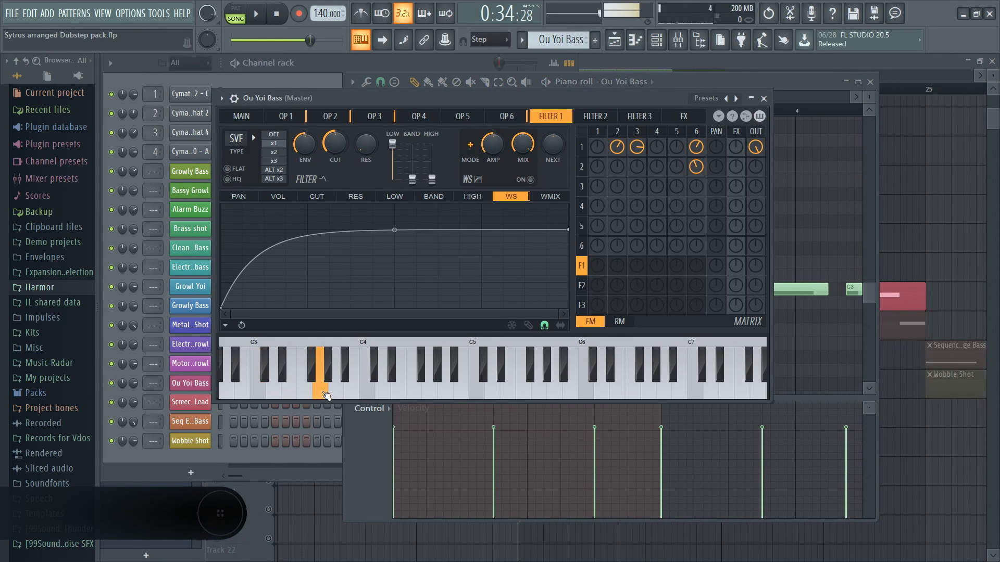
{"action": "left_click", "coordinate": [354, 393]}
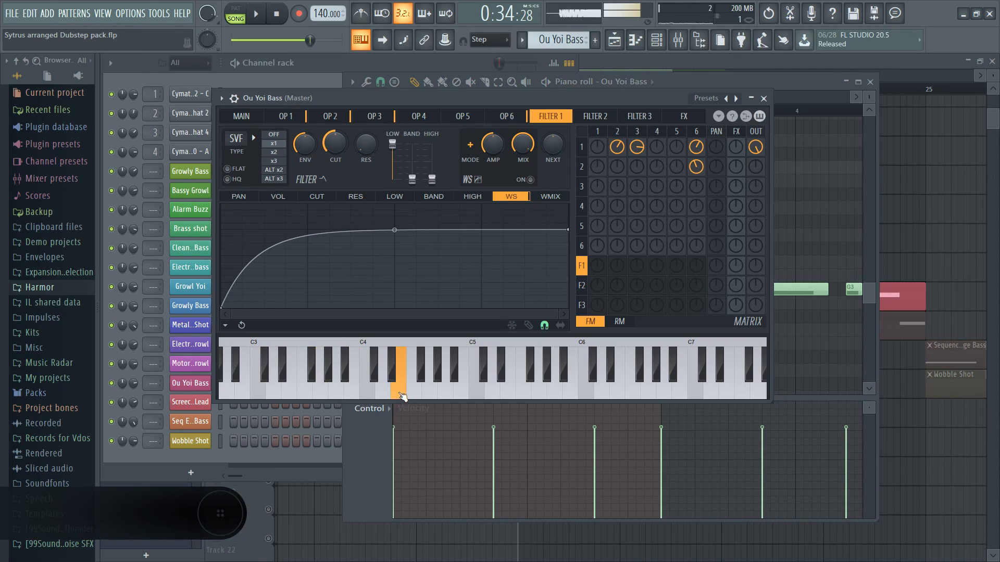
{"action": "left_click", "coordinate": [221, 98]}
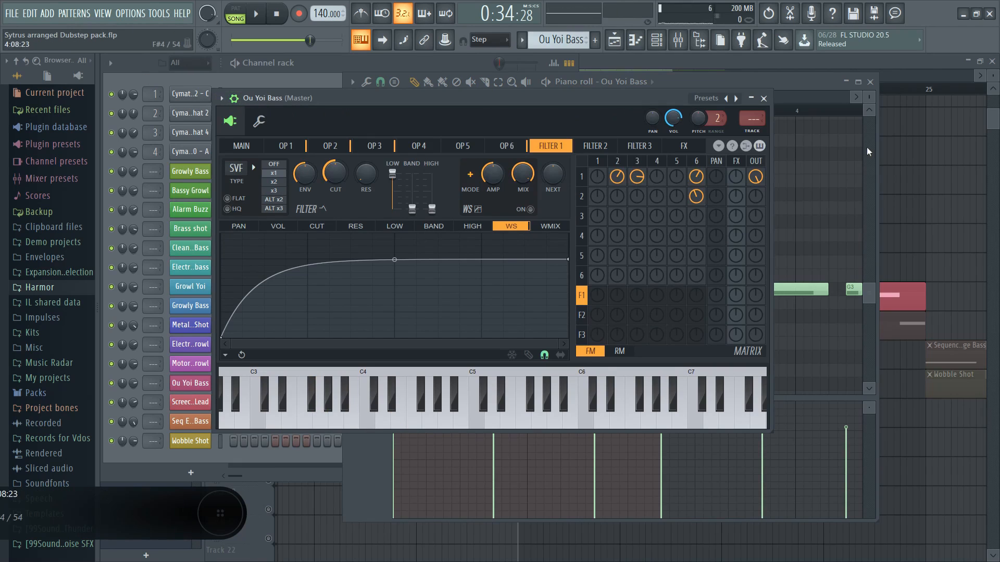
{"action": "left_click", "coordinate": [764, 98]}
Step: Play the soloed Ou Yoi Bass pattern from bar 21 with its notes on view, and close its piano roll
{"action": "key", "text": "space"}
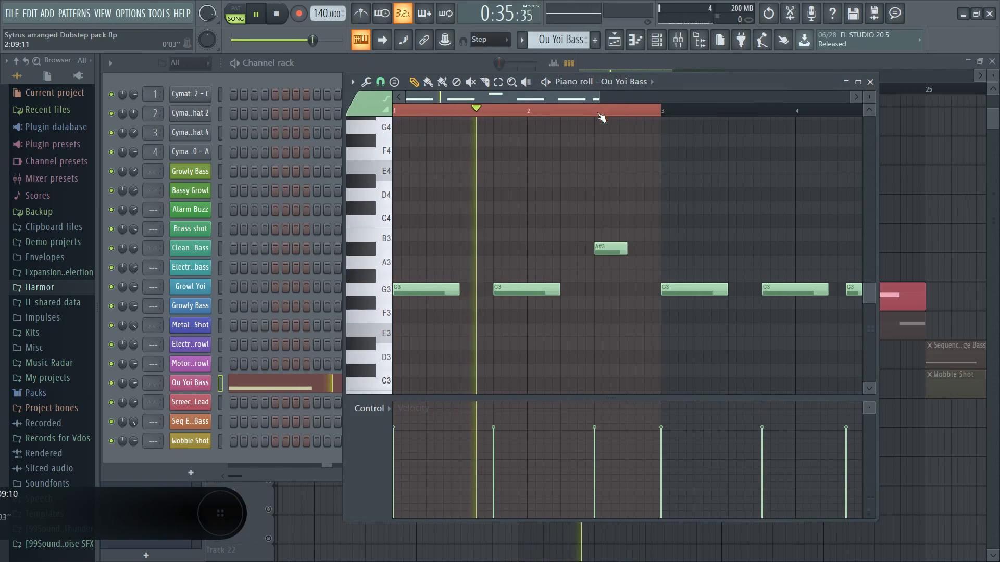
{"action": "left_click", "coordinate": [870, 82]}
{"action": "right_click", "coordinate": [826, 177]}
{"action": "key", "text": "space"}
Step: Solo the Screech Lead track alone, play it from bar 21, and open its clip's piano roll
{"action": "left_click", "coordinate": [259, 333]}
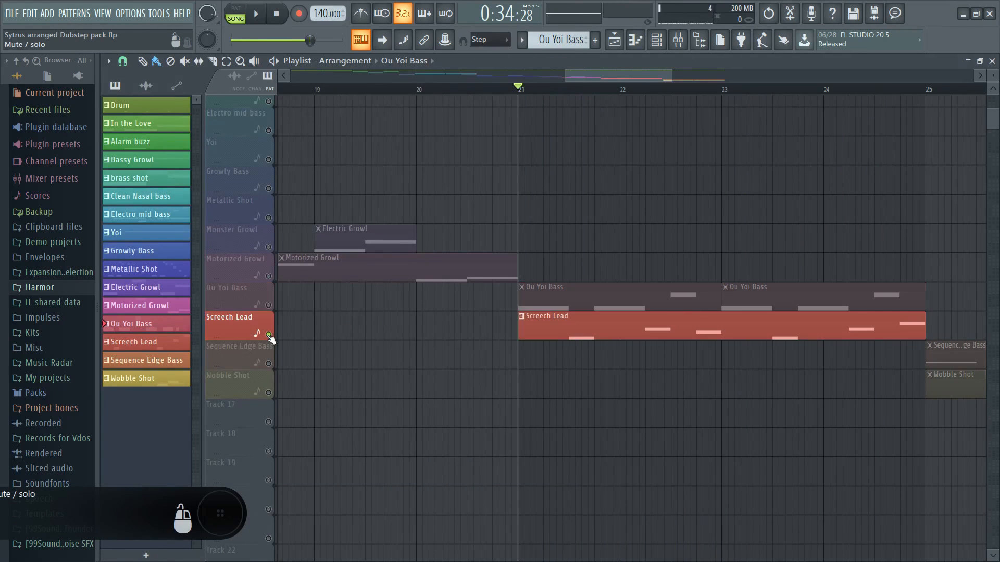
{"action": "key", "text": "space"}
{"action": "double_click", "coordinate": [567, 333]}
{"action": "key", "text": "space"}
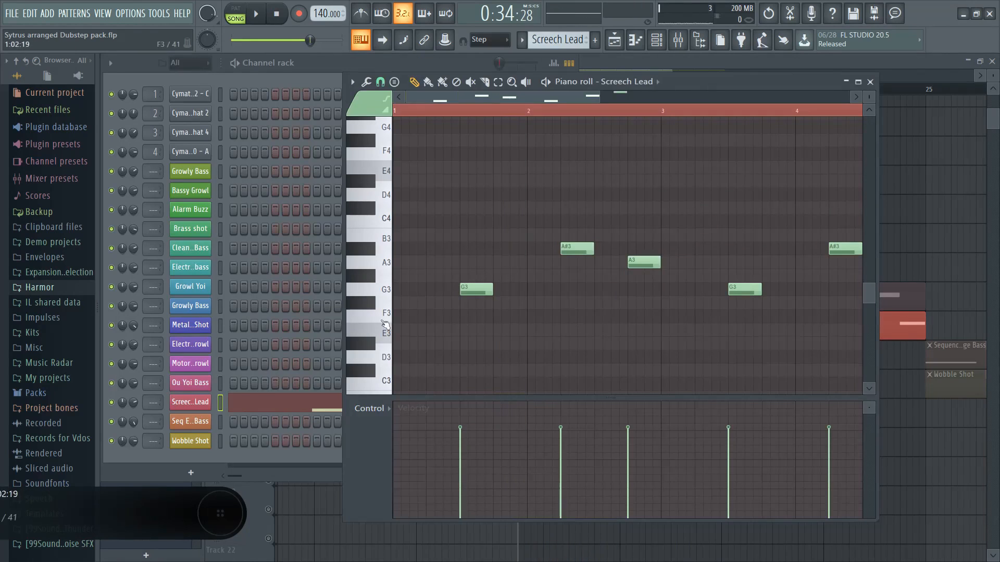
Step: Open the Screech Lead synth, showing its main page and its channel settings
{"action": "left_click", "coordinate": [190, 402]}
{"action": "left_click", "coordinate": [254, 127]}
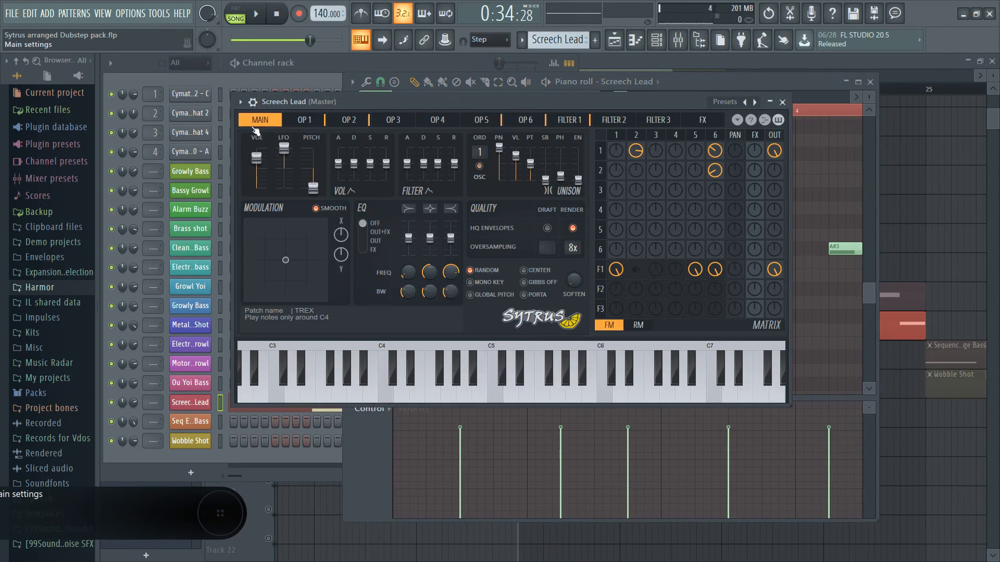
{"action": "left_click", "coordinate": [253, 102]}
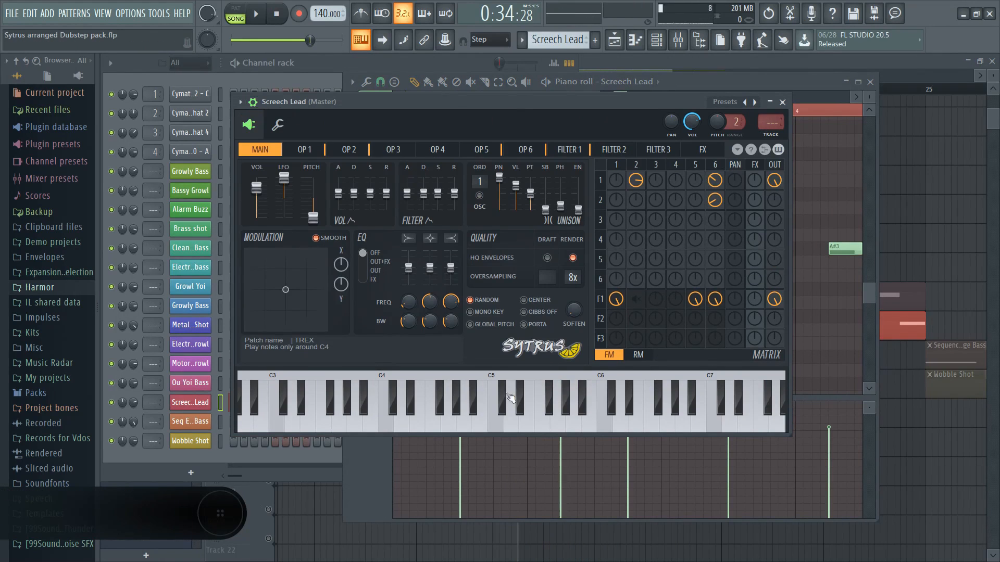
Step: Audition the Screech Lead preset on low, middle and high keys around C4, point out its recommended-note comment, and close the synth
{"action": "left_click", "coordinate": [501, 424]}
{"action": "left_click", "coordinate": [386, 424]}
{"action": "left_click", "coordinate": [291, 427]}
{"action": "left_click", "coordinate": [448, 424]}
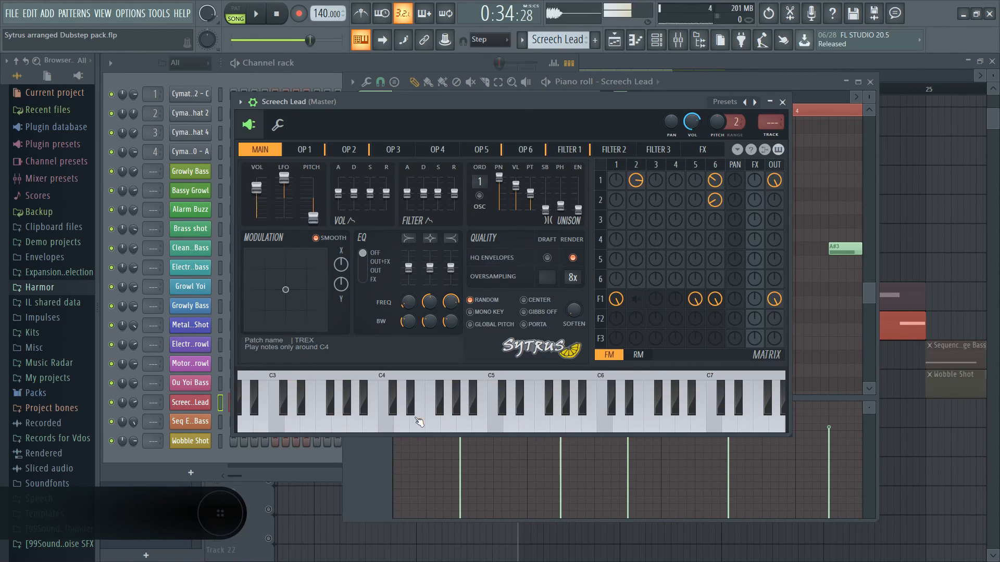
{"action": "left_click", "coordinate": [417, 424]}
{"action": "left_click", "coordinate": [339, 425]}
{"action": "left_click", "coordinate": [355, 426]}
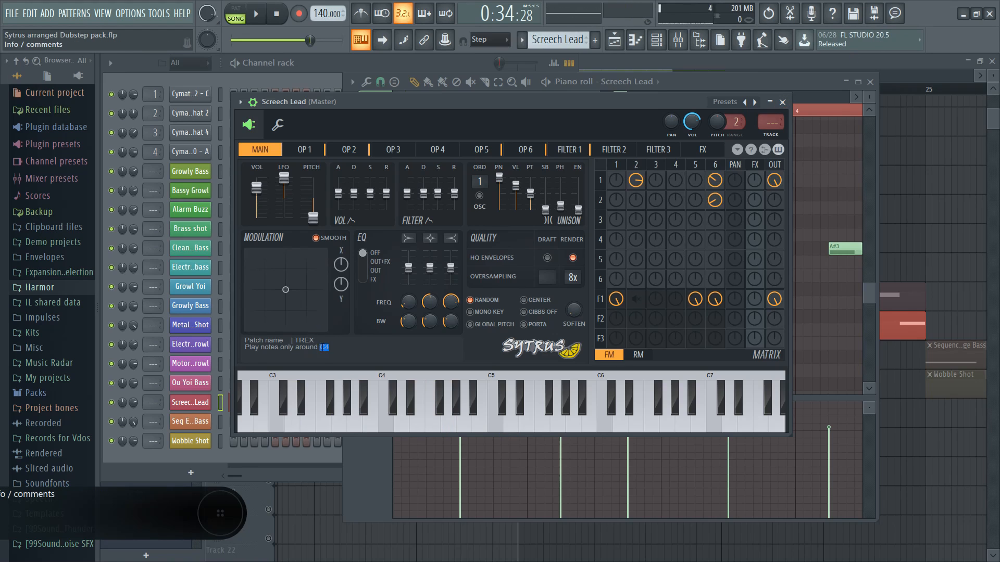
{"action": "left_click", "coordinate": [383, 426]}
{"action": "left_click", "coordinate": [355, 428]}
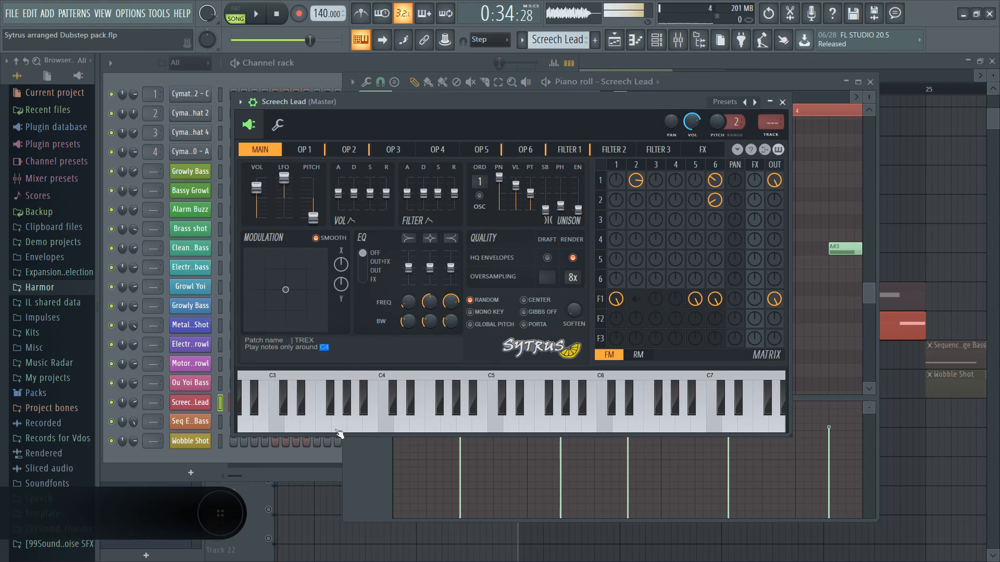
{"action": "left_click", "coordinate": [328, 428]}
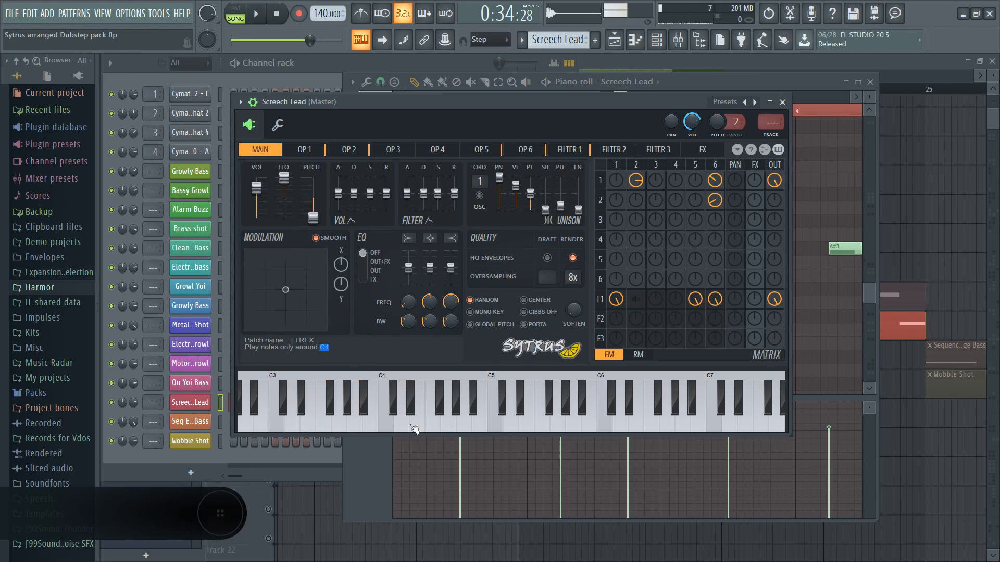
{"action": "left_click", "coordinate": [783, 102]}
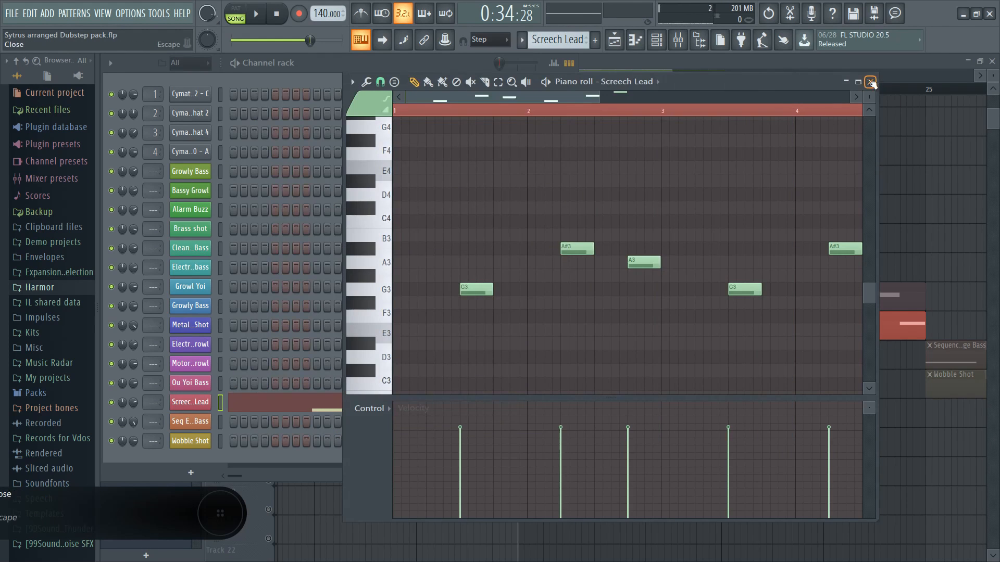
Step: Play the Screech Lead pattern with its notes on view, and close its piano roll
{"action": "key", "text": "space"}
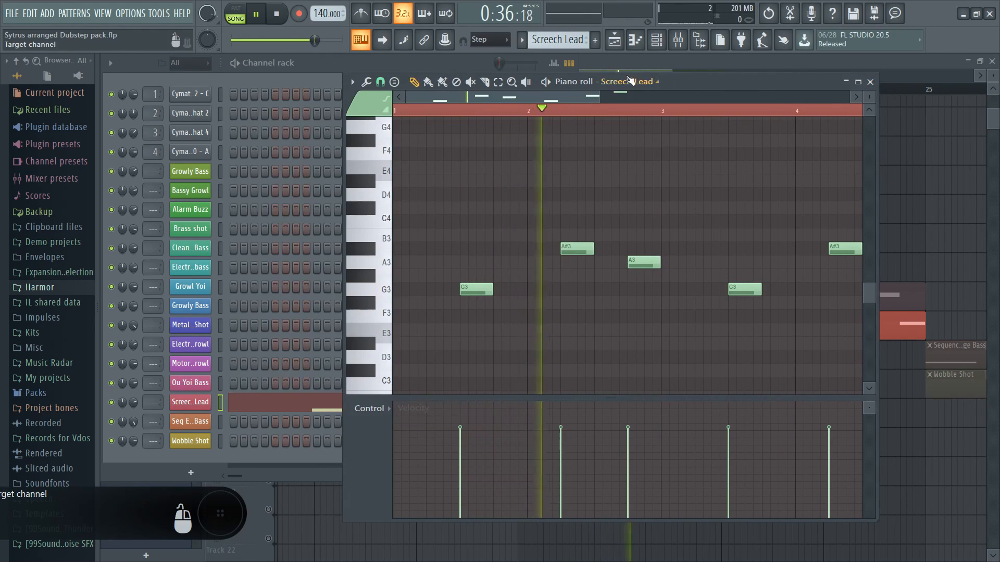
{"action": "left_click", "coordinate": [870, 82]}
{"action": "key", "text": "space"}
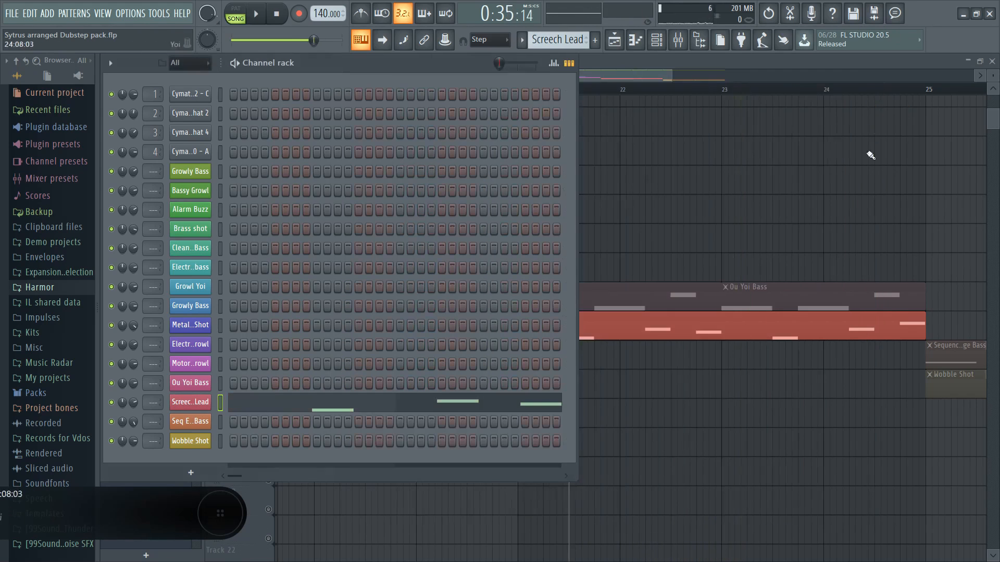
Step: Solo the Sequence Edge Bass and Wobble Shot tracks and play them together from bar 25
{"action": "right_click", "coordinate": [814, 196], "text": "ctrl"}
{"action": "left_click_drag", "start_coordinate": [810, 194], "coordinate": [520, 125]}
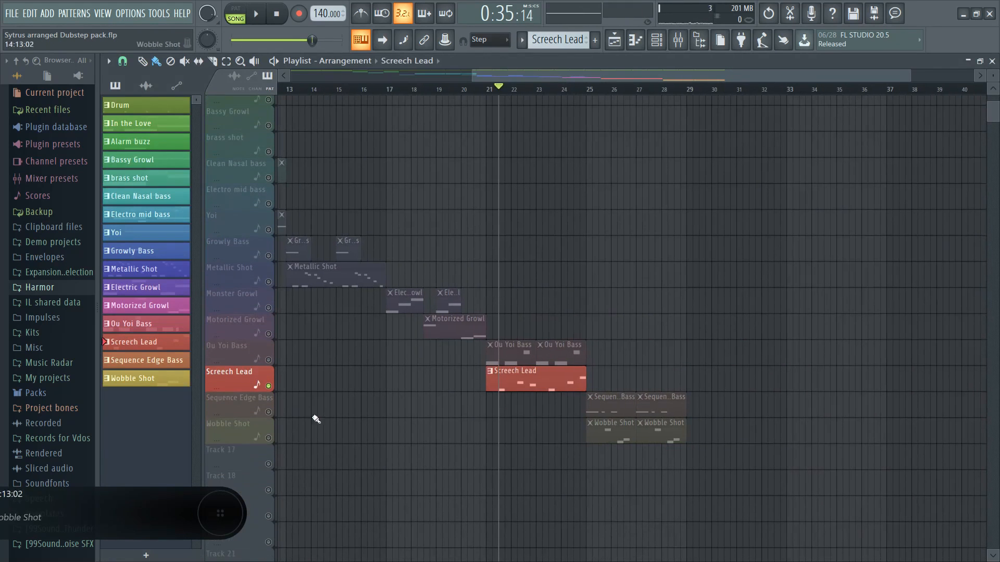
{"action": "right_click", "coordinate": [269, 412]}
{"action": "left_click", "coordinate": [268, 440]}
{"action": "scroll", "coordinate": [685, 251], "scroll_direction": "up", "scroll_amount": 3}
{"action": "scroll", "coordinate": [541, 294], "scroll_direction": "up", "scroll_amount": 1}
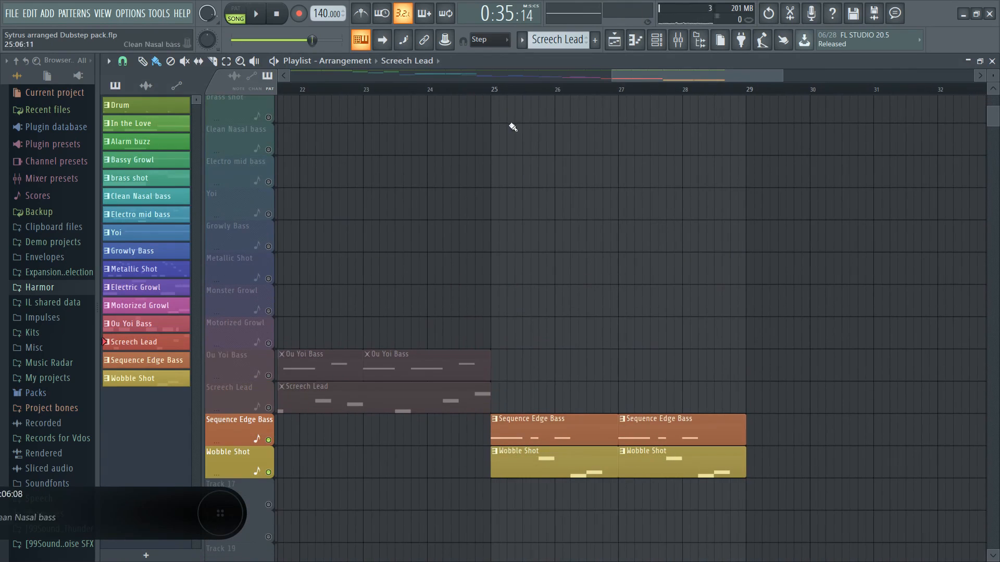
{"action": "left_click", "coordinate": [494, 93]}
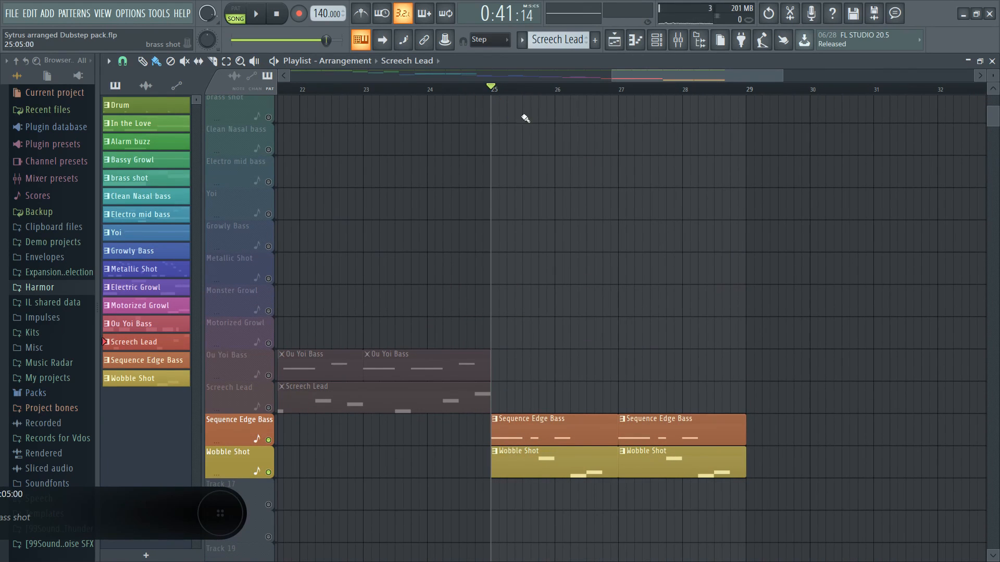
{"action": "key", "text": "space"}
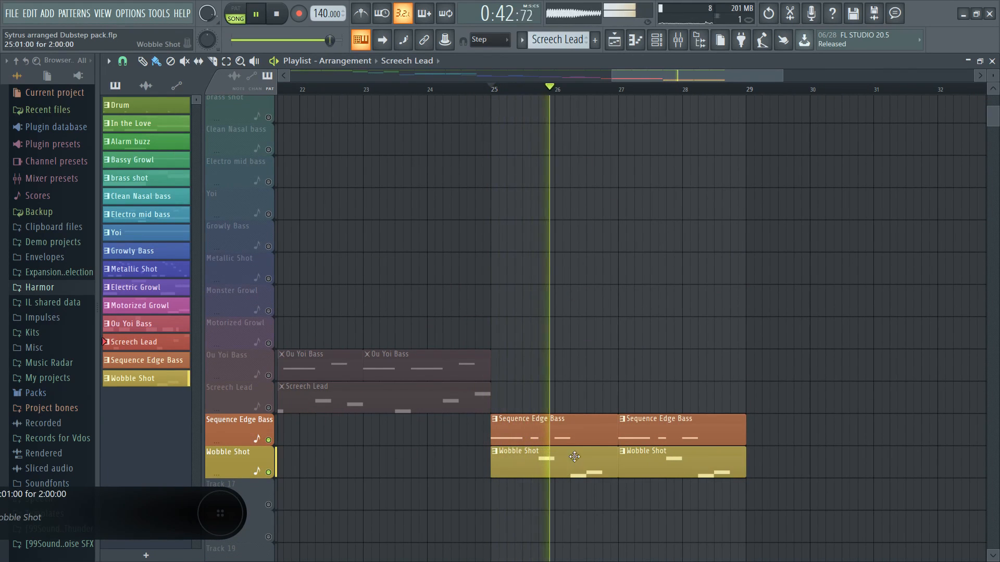
{"action": "key", "text": "space"}
Step: Solo the Sequence Edge Bass track alone, play it from bar 25, and open its first clip's piano roll to audition E3
{"action": "right_click", "coordinate": [268, 440]}
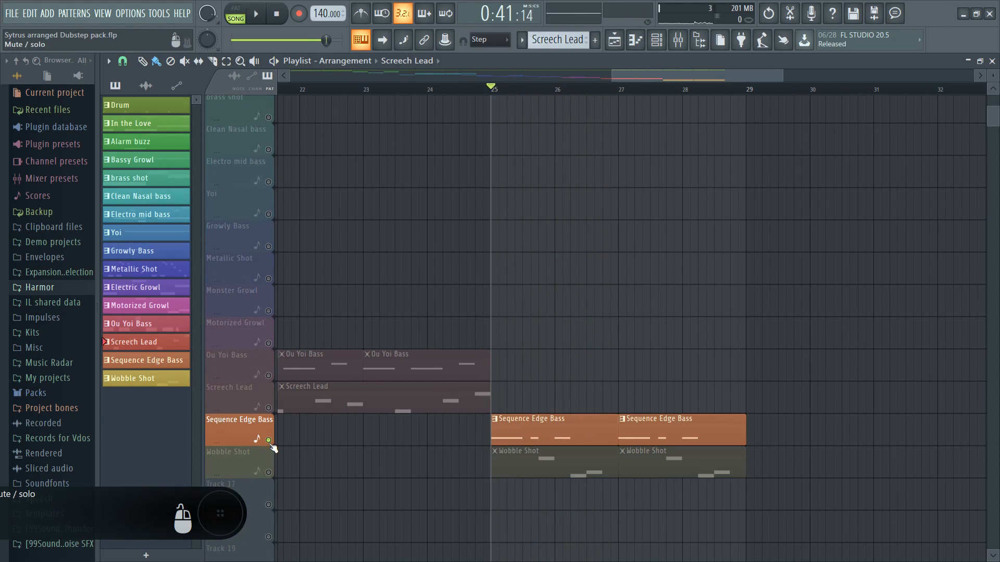
{"action": "key", "text": "space"}
{"action": "key", "text": "space"}
{"action": "double_click", "coordinate": [506, 433]}
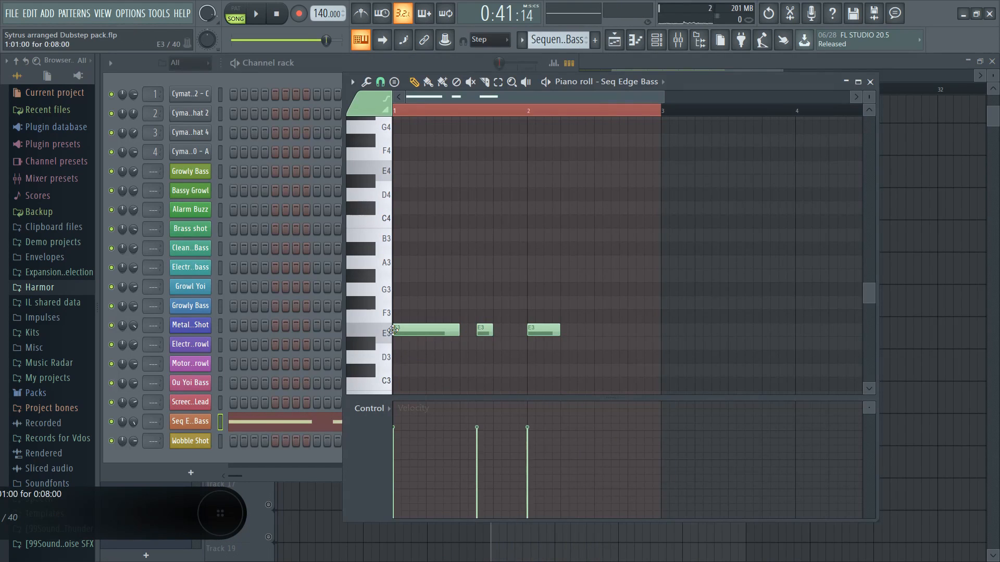
{"action": "left_click", "coordinate": [388, 331]}
Step: Show the Seq Edge Bass synth's main page, audition keys between C3 and C4, and close the synth
{"action": "left_click", "coordinate": [190, 421]}
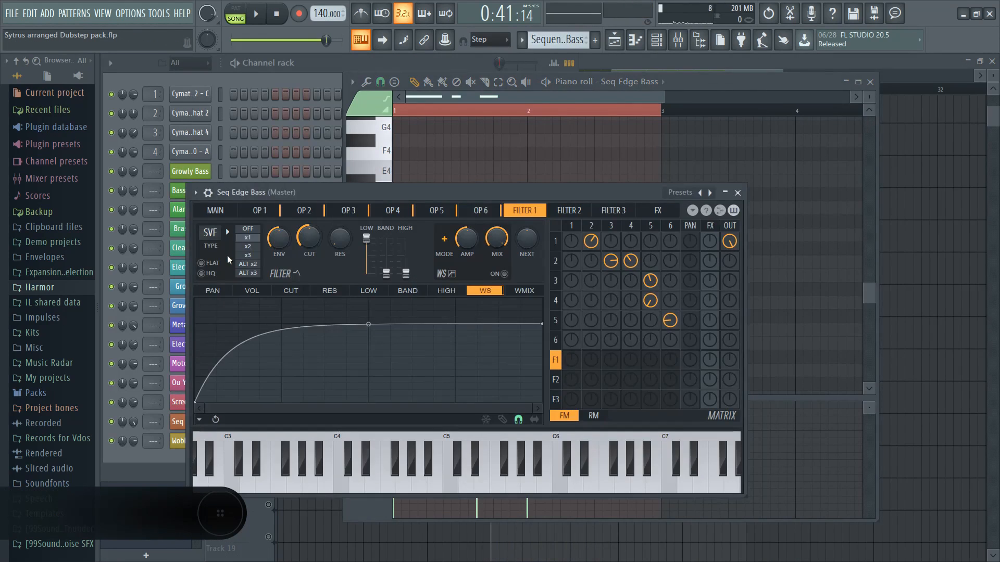
{"action": "left_click", "coordinate": [215, 211]}
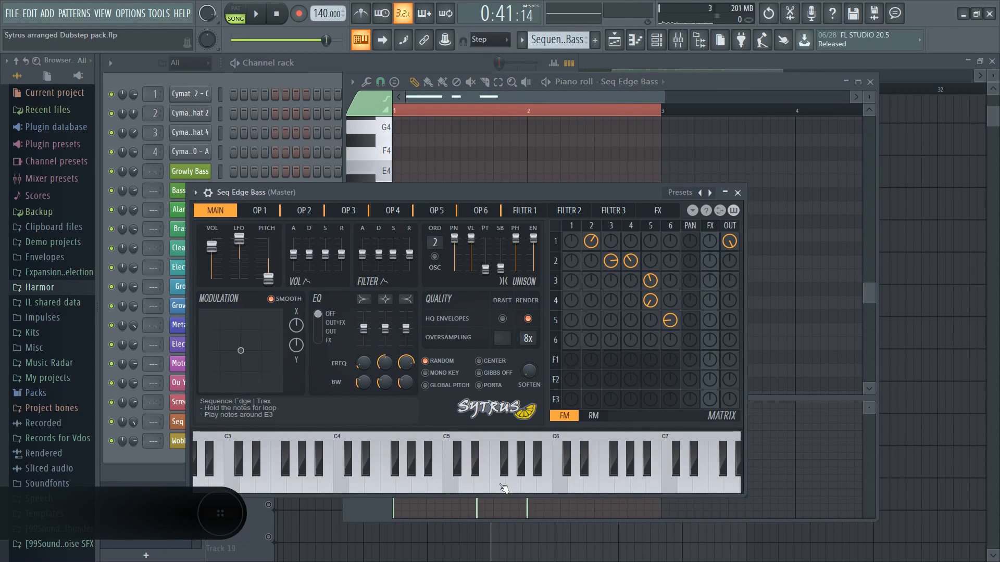
{"action": "left_click", "coordinate": [332, 480]}
{"action": "left_click", "coordinate": [341, 482]}
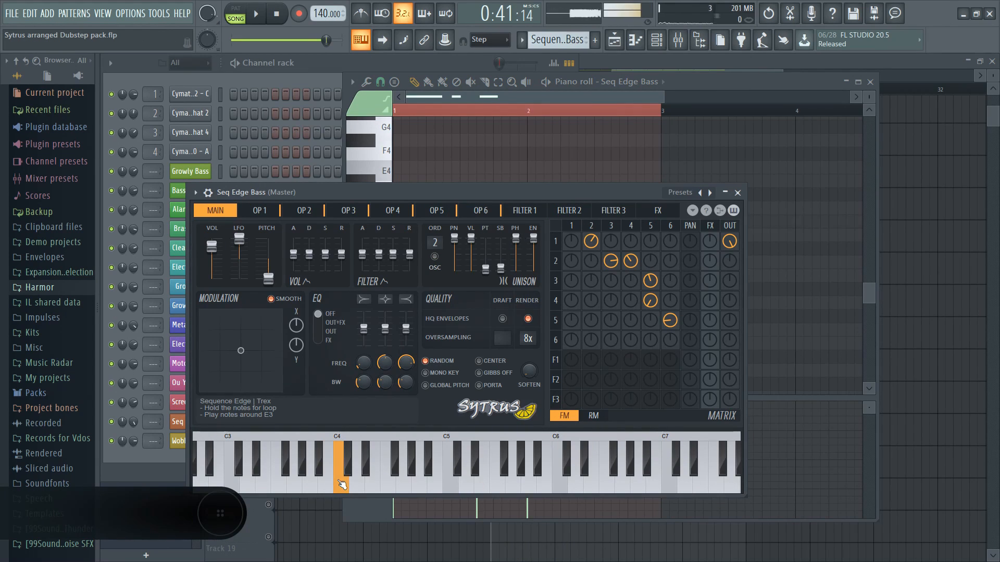
{"action": "left_click", "coordinate": [232, 493]}
{"action": "left_click", "coordinate": [232, 492]}
{"action": "left_click", "coordinate": [293, 485]}
{"action": "left_click", "coordinate": [232, 484]}
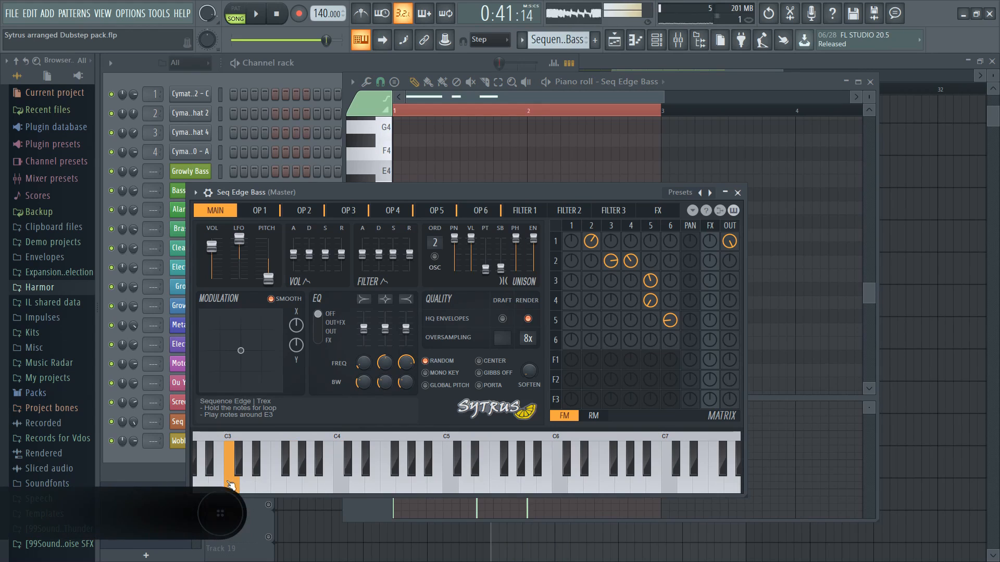
{"action": "left_click", "coordinate": [737, 192]}
Step: Play the Sequence Edge Bass pattern from bar 25 with its notes on view, and close its piano roll
{"action": "key", "text": "space"}
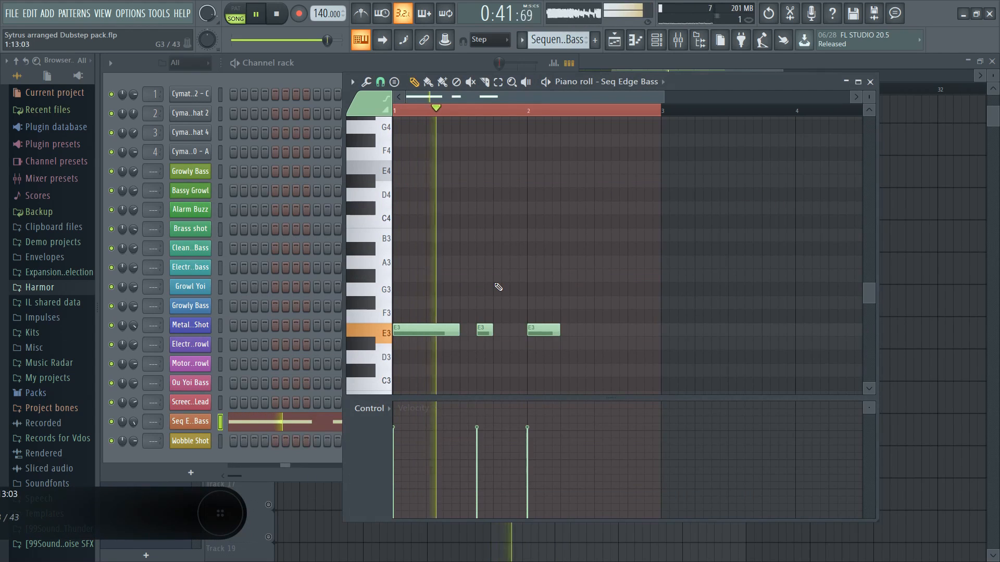
{"action": "right_click", "coordinate": [898, 282]}
{"action": "key", "text": "space"}
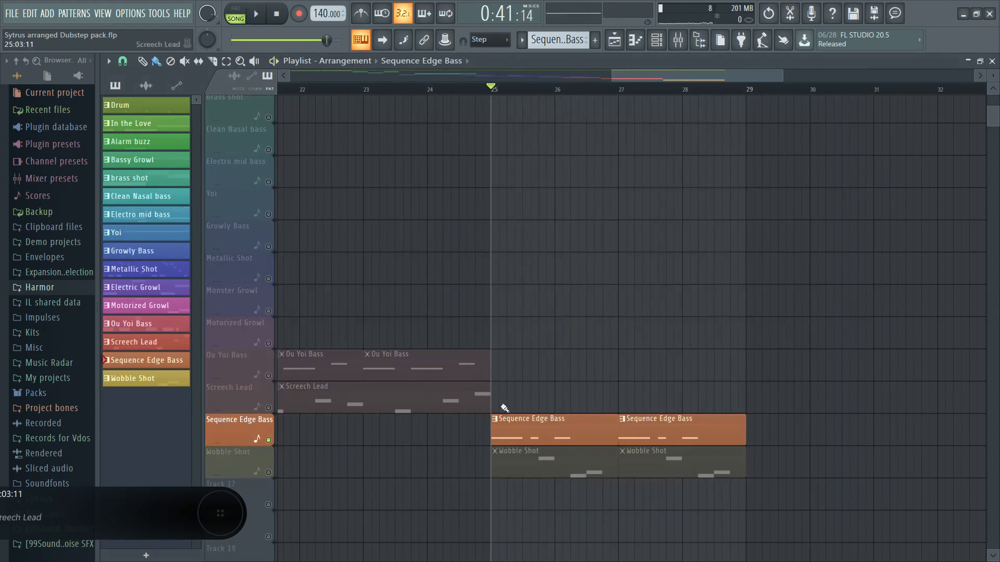
Step: Solo the Wobble Shot track alone, play it from bar 25, and open its first clip's piano roll
{"action": "left_click", "coordinate": [234, 461]}
{"action": "key", "text": "space"}
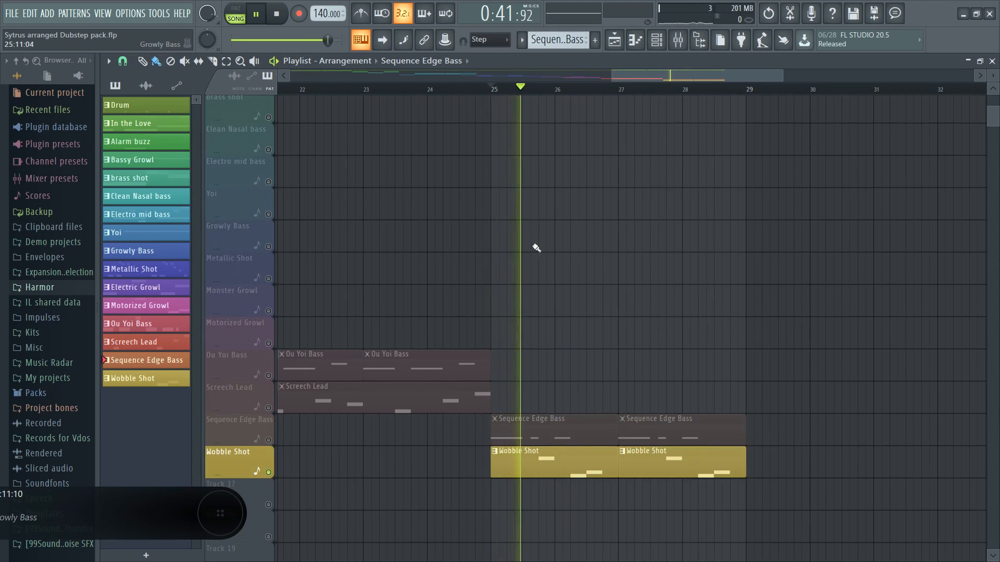
{"action": "scroll", "coordinate": [536, 248], "scroll_direction": "up", "scroll_amount": 2}
{"action": "scroll", "coordinate": [649, 304], "scroll_direction": "down", "scroll_amount": 2}
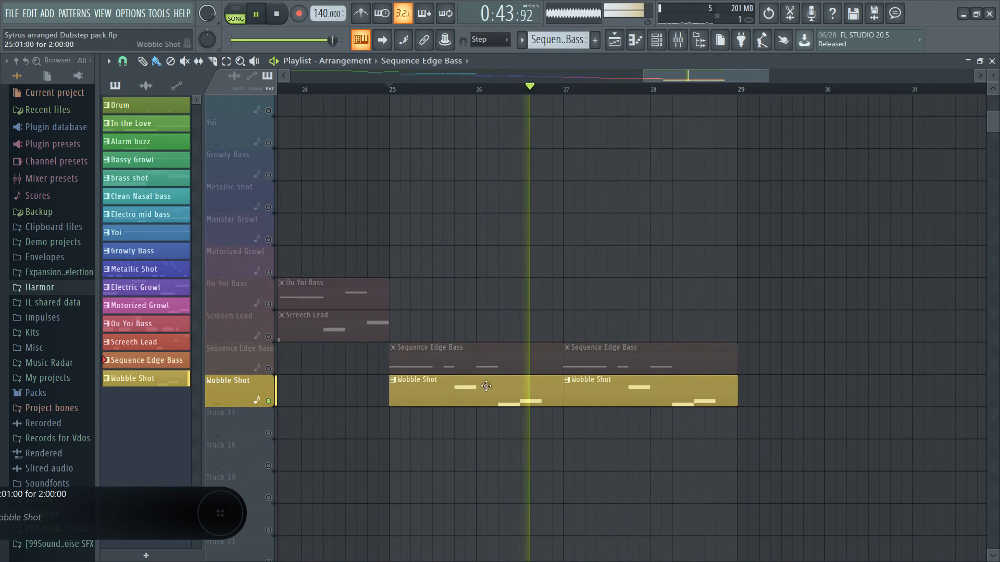
{"action": "key", "text": "space"}
{"action": "double_click", "coordinate": [457, 395]}
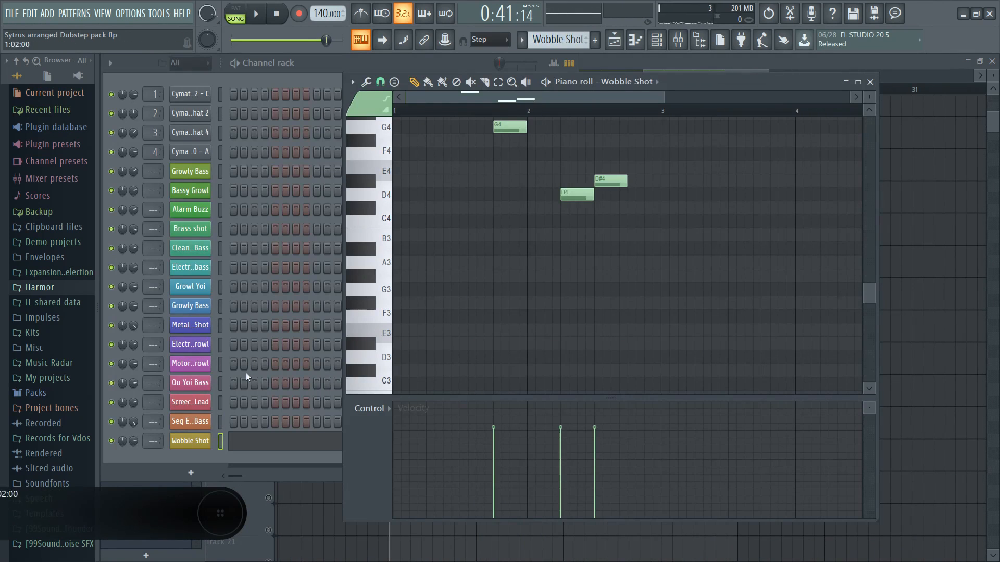
Step: Show the Wobble Shot synth's main page, audition keys around C4 and C5, reveal its channel settings, and close the synth
{"action": "left_click", "coordinate": [190, 441]}
{"action": "left_click", "coordinate": [240, 230]}
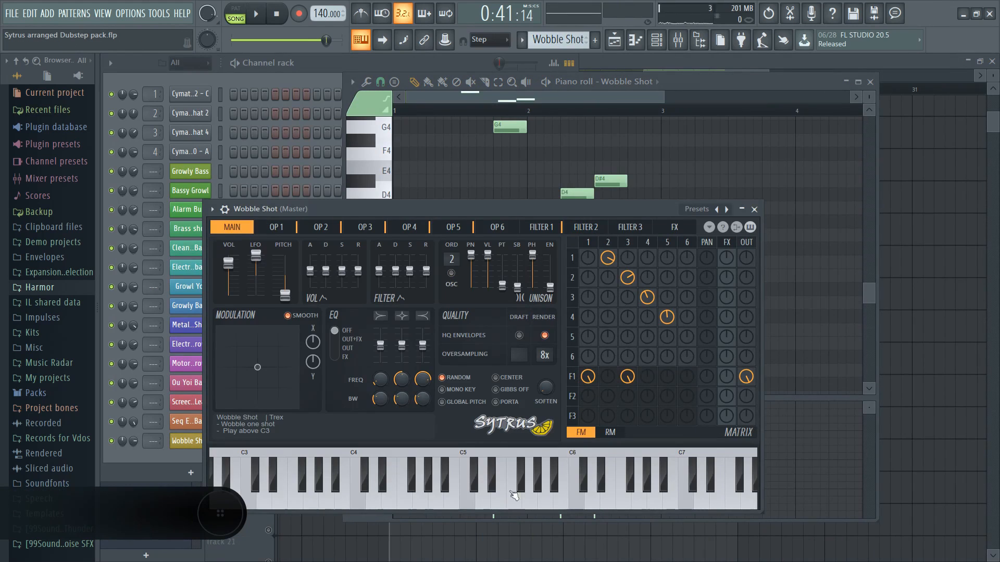
{"action": "left_click", "coordinate": [468, 498]}
{"action": "left_click", "coordinate": [348, 502]}
{"action": "left_click", "coordinate": [356, 503]}
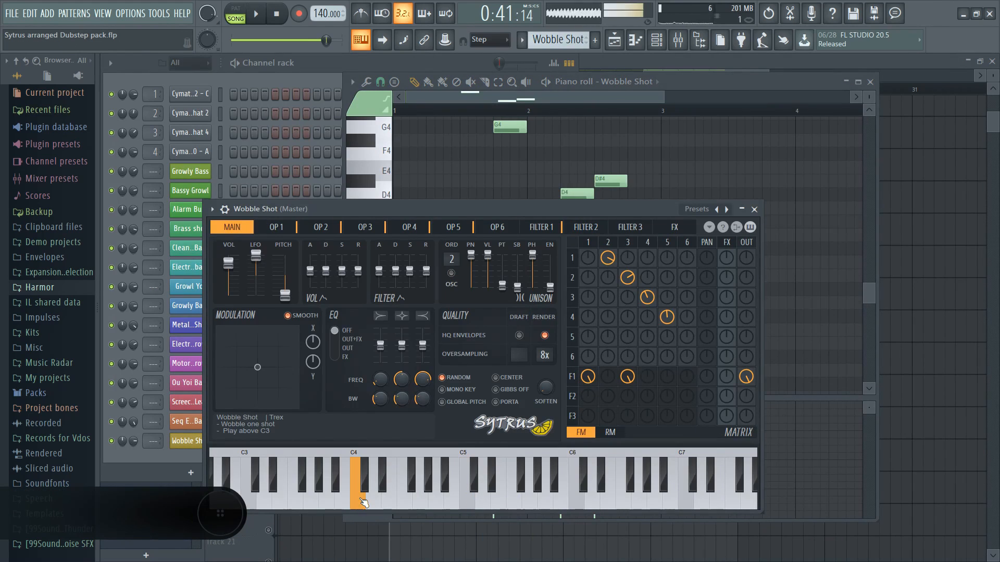
{"action": "left_click", "coordinate": [327, 502]}
{"action": "left_click_drag", "start_coordinate": [237, 216], "coordinate": [238, 218]}
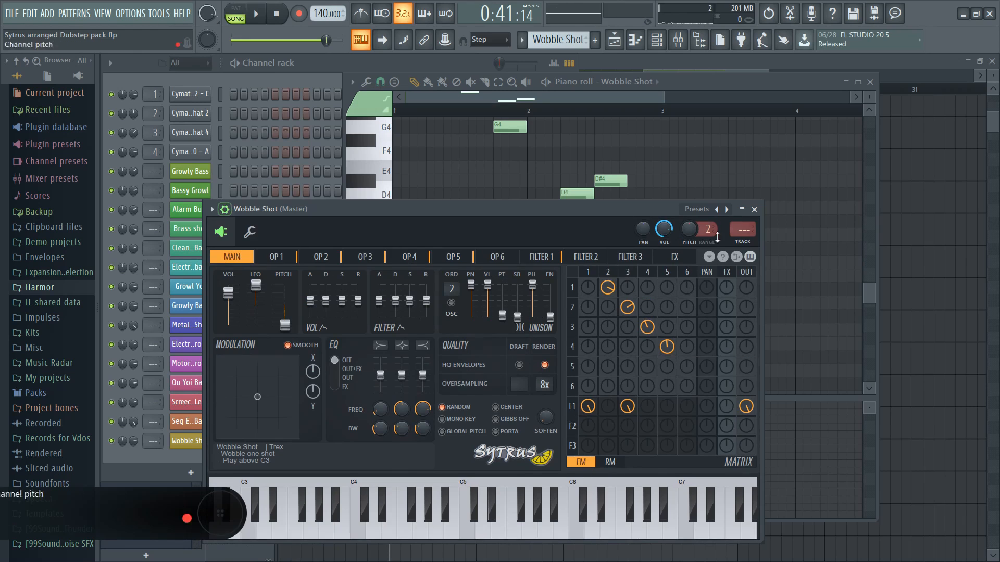
{"action": "left_click", "coordinate": [754, 211]}
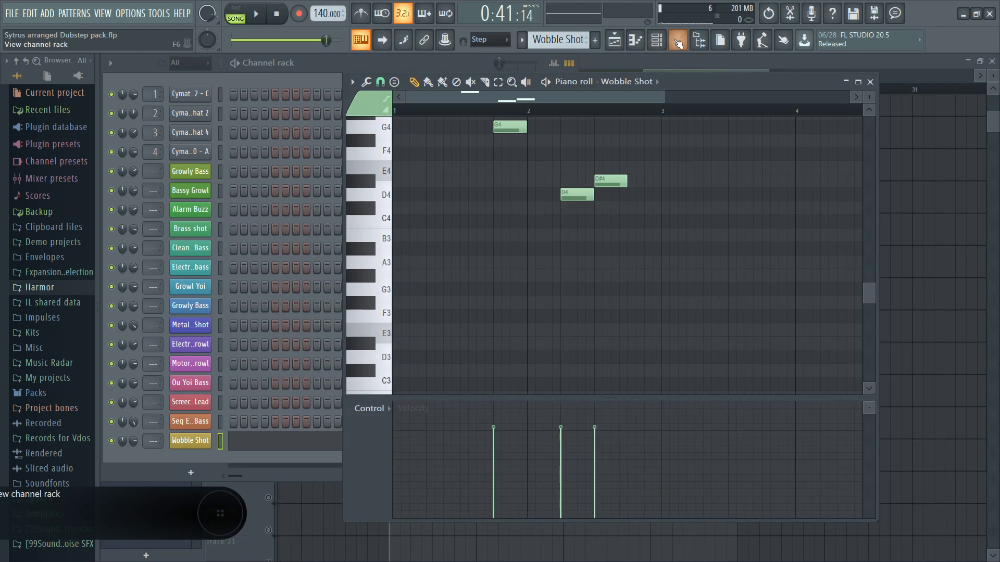
Step: Close the Wobble Shot piano roll and unsolo its track so that all playlist tracks are enabled
{"action": "left_click", "coordinate": [871, 82]}
{"action": "right_click", "coordinate": [871, 202], "text": "ctrl"}
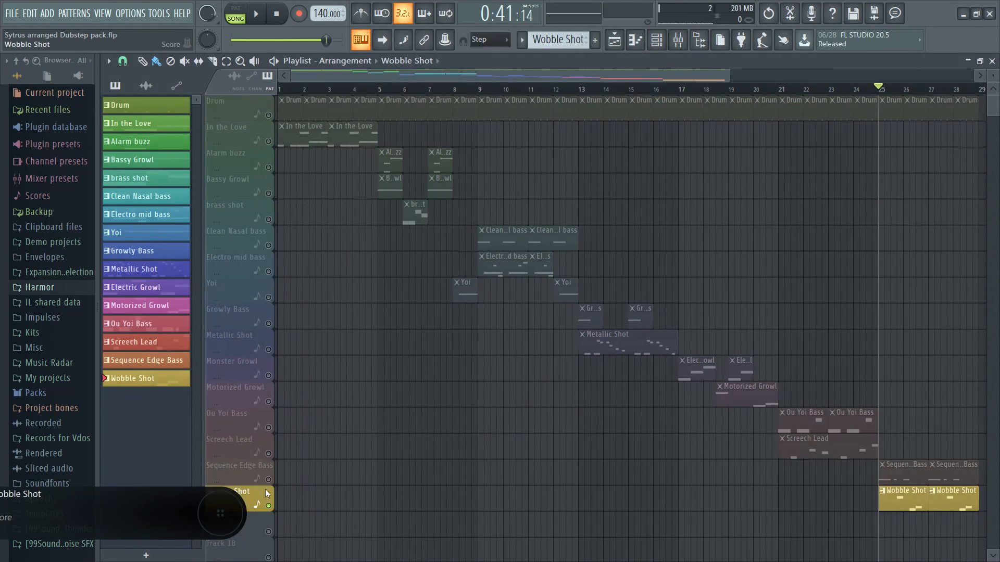
{"action": "right_click", "coordinate": [269, 505]}
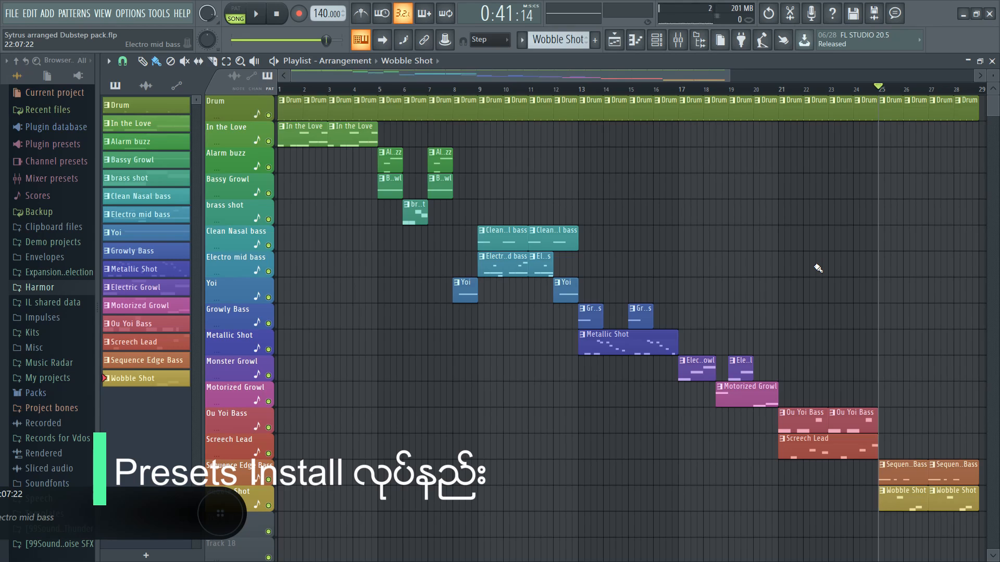
Step: In a maximized File Explorer window, extract TREX Dubstep Basses.rar from Downloads into its own TREX Dubstep Basses folder
{"action": "key", "text": "super+e"}
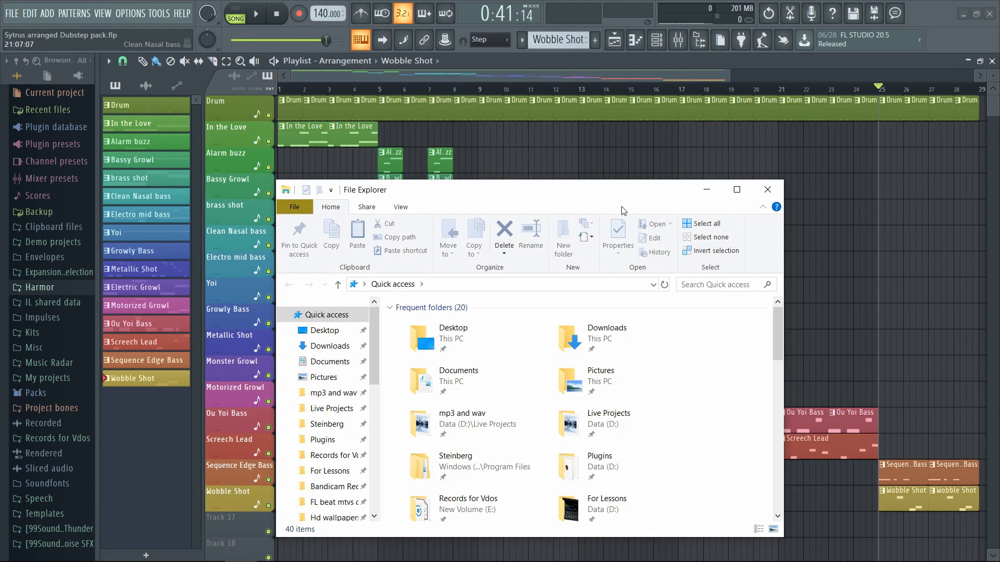
{"action": "left_click_drag", "start_coordinate": [619, 189], "coordinate": [633, 175]}
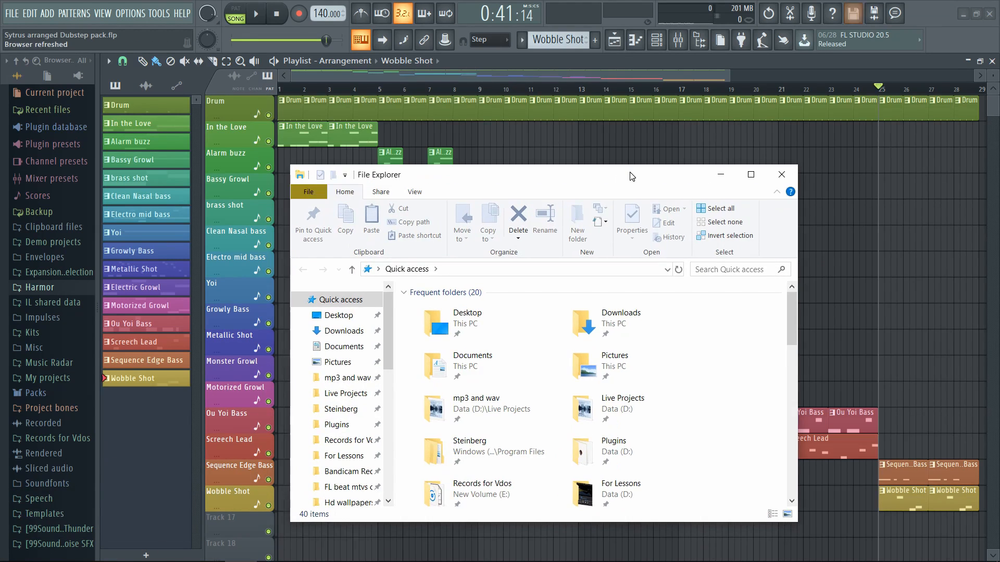
{"action": "left_click", "coordinate": [751, 178]}
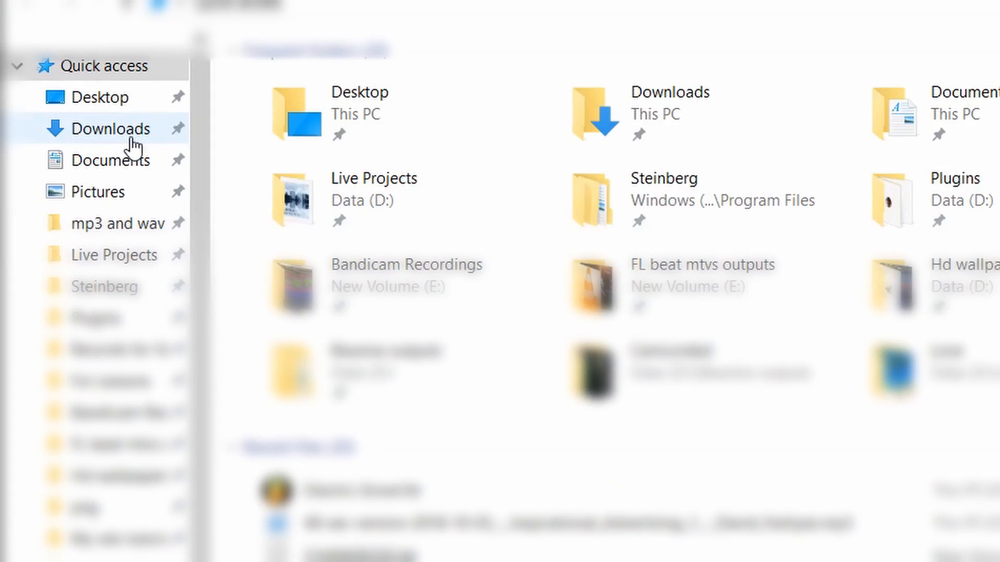
{"action": "left_click", "coordinate": [134, 149]}
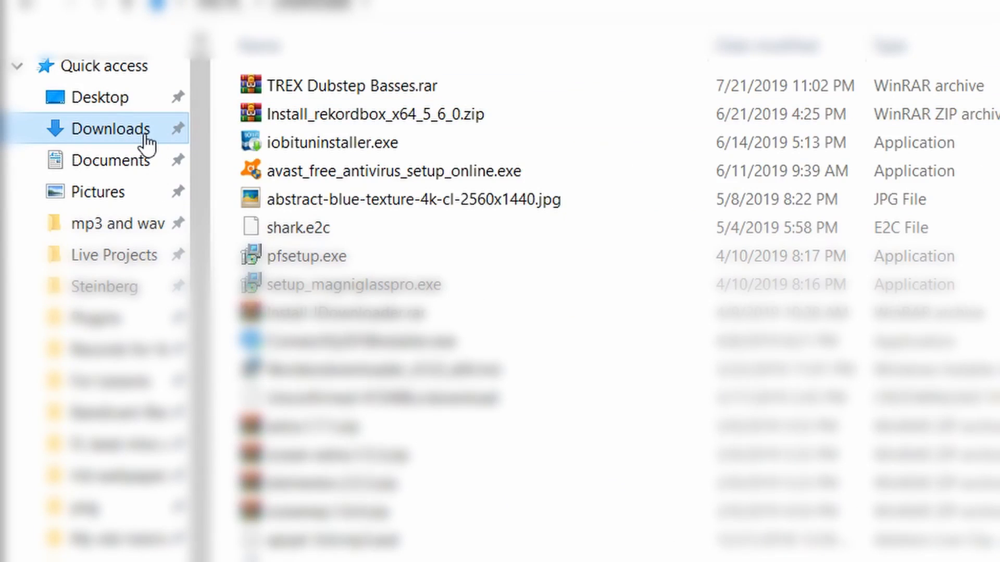
{"action": "left_click", "coordinate": [310, 90]}
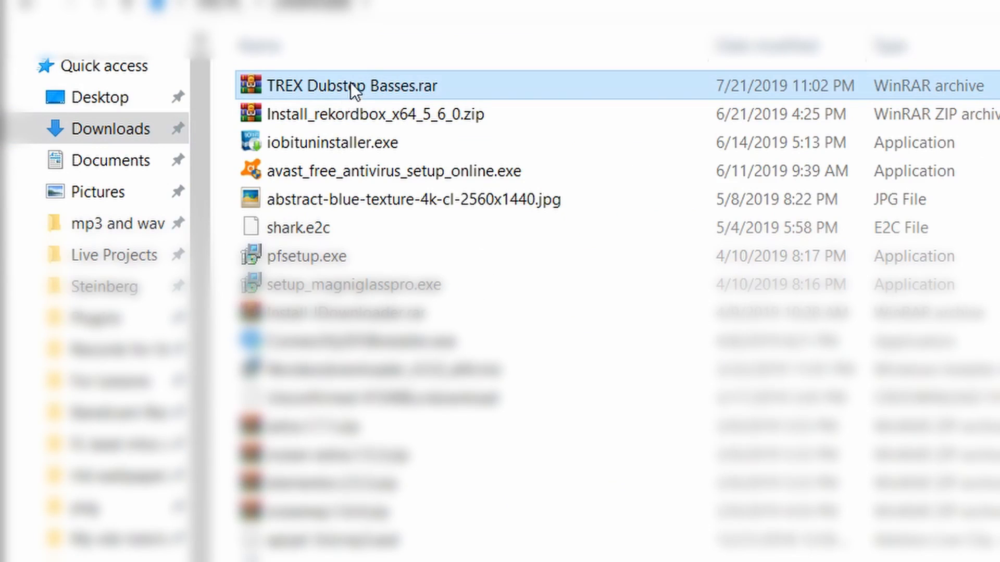
{"action": "right_click", "coordinate": [364, 81]}
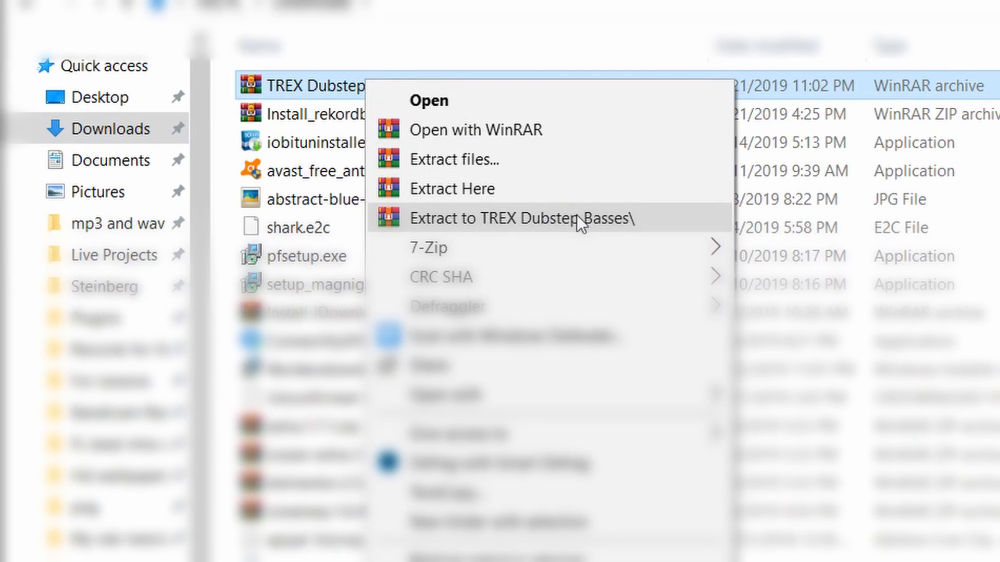
{"action": "left_click", "coordinate": [576, 215]}
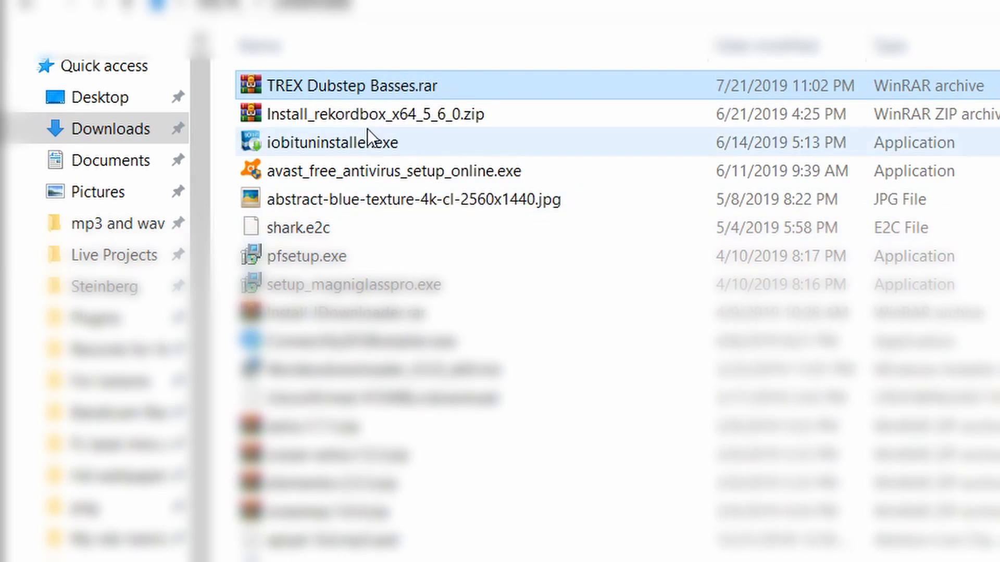
Step: Locate the extracted TREX Dubstep Basses folder in Downloads and copy it
{"action": "scroll", "coordinate": [367, 129], "scroll_direction": "down", "scroll_amount": 20}
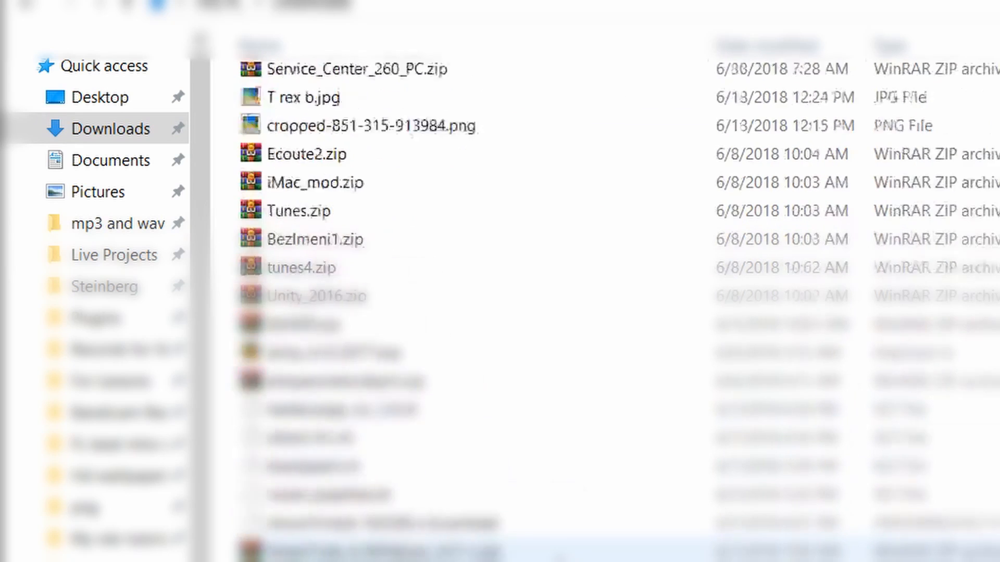
{"action": "scroll", "coordinate": [558, 557], "scroll_direction": "down", "scroll_amount": 10}
{"action": "left_click", "coordinate": [434, 459]}
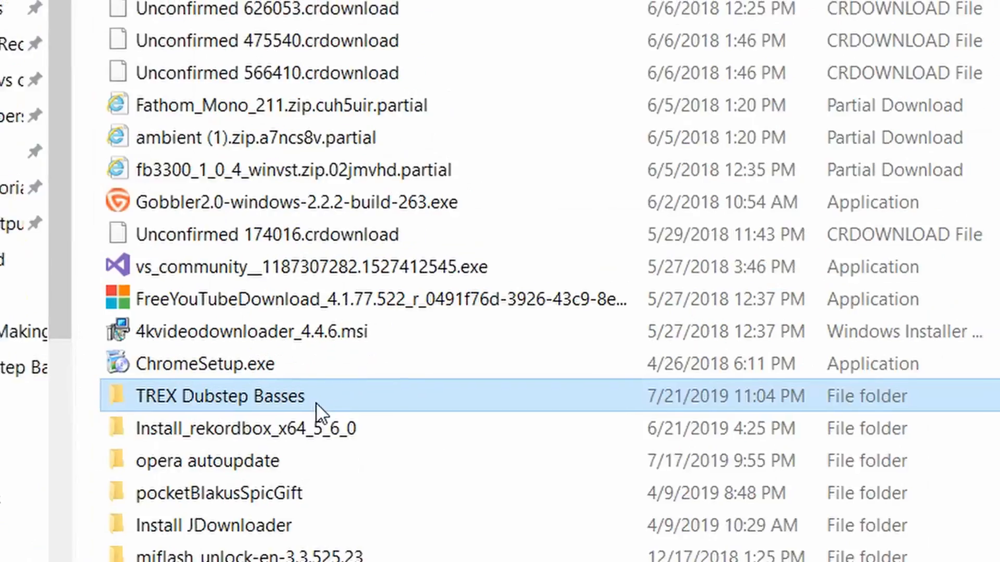
{"action": "right_click", "coordinate": [427, 279]}
{"action": "left_click", "coordinate": [364, 442]}
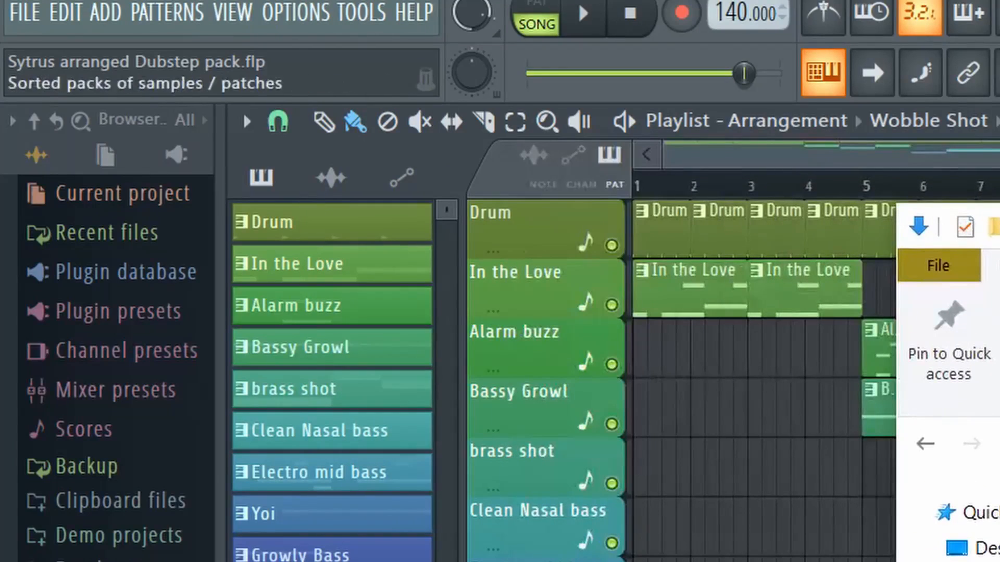
Step: Switch to FL Studio, expand the Sytrus generator presets in the browser, and open their folder in Windows Explorer
{"action": "left_click", "coordinate": [142, 325]}
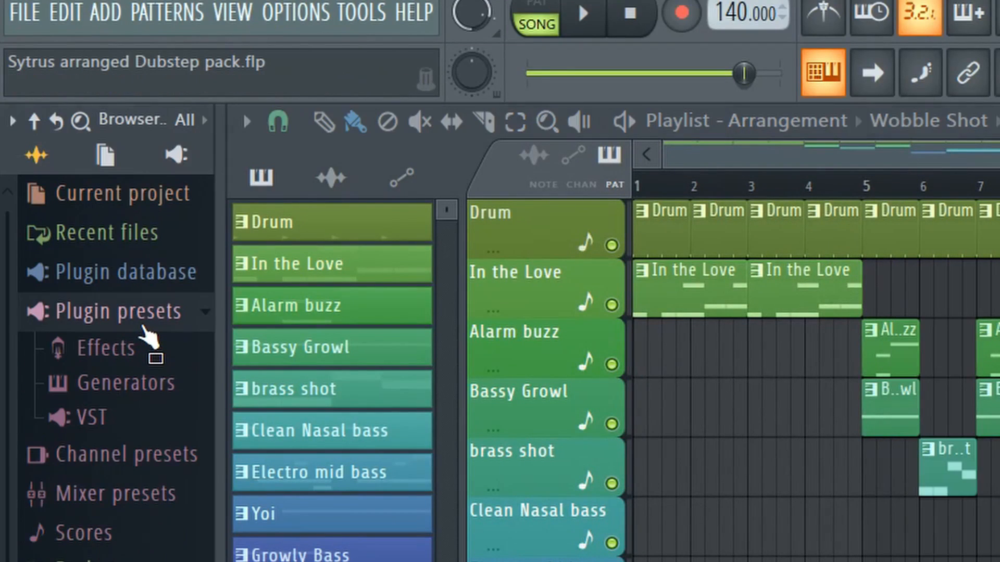
{"action": "left_click", "coordinate": [151, 388]}
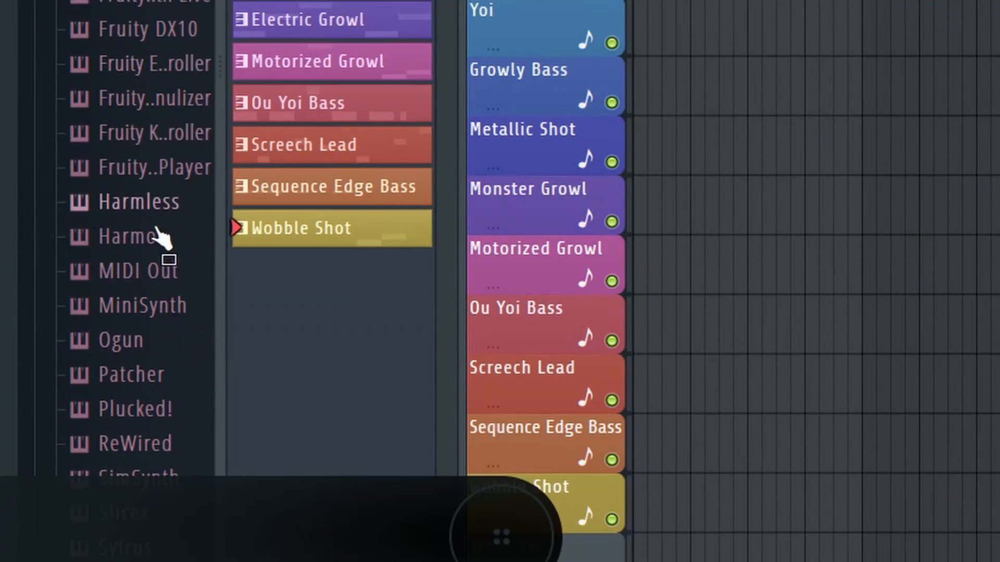
{"action": "scroll", "coordinate": [161, 235], "scroll_direction": "down", "scroll_amount": 4}
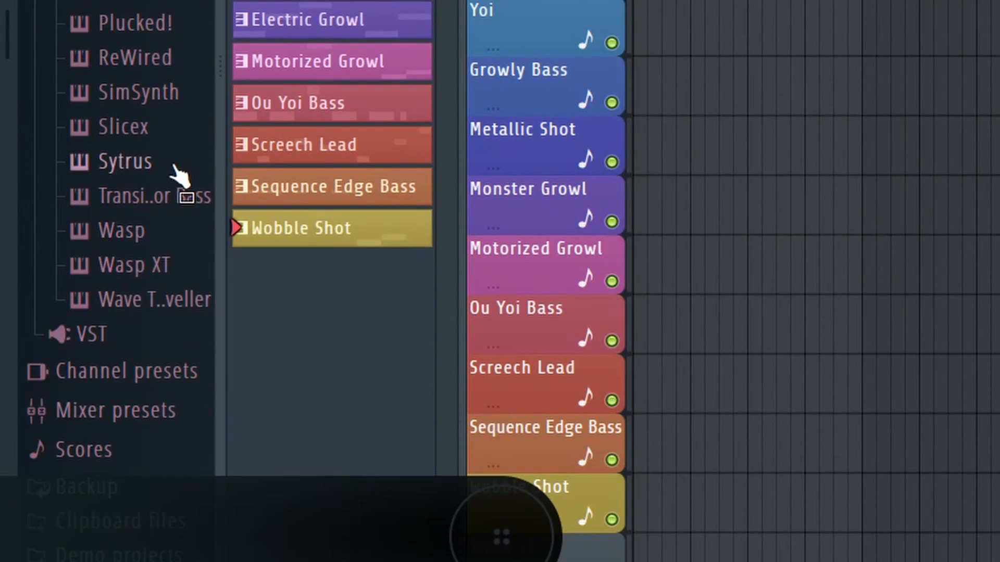
{"action": "left_click", "coordinate": [151, 165]}
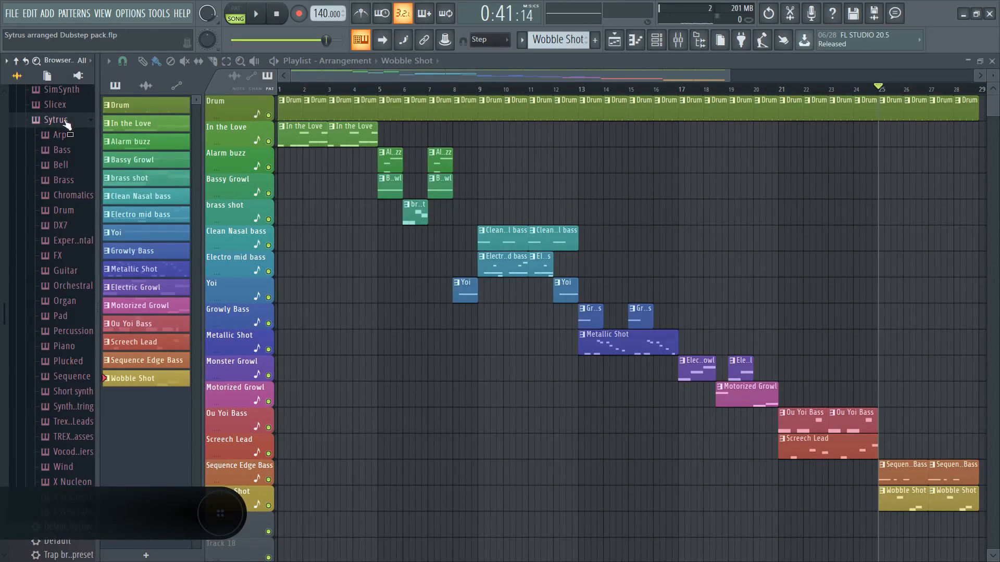
{"action": "right_click", "coordinate": [64, 120]}
{"action": "key", "text": "F6"}
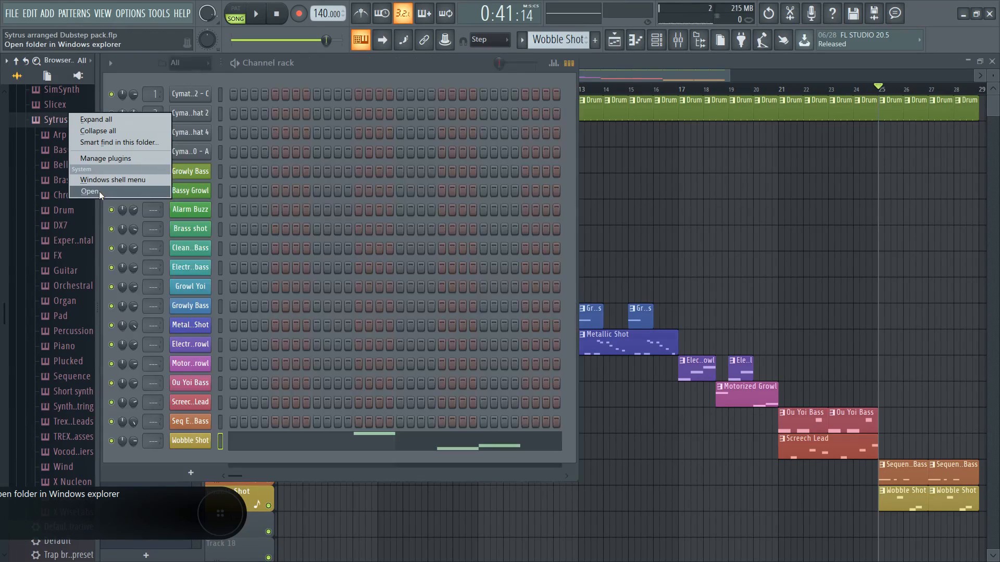
{"action": "left_click", "coordinate": [90, 192]}
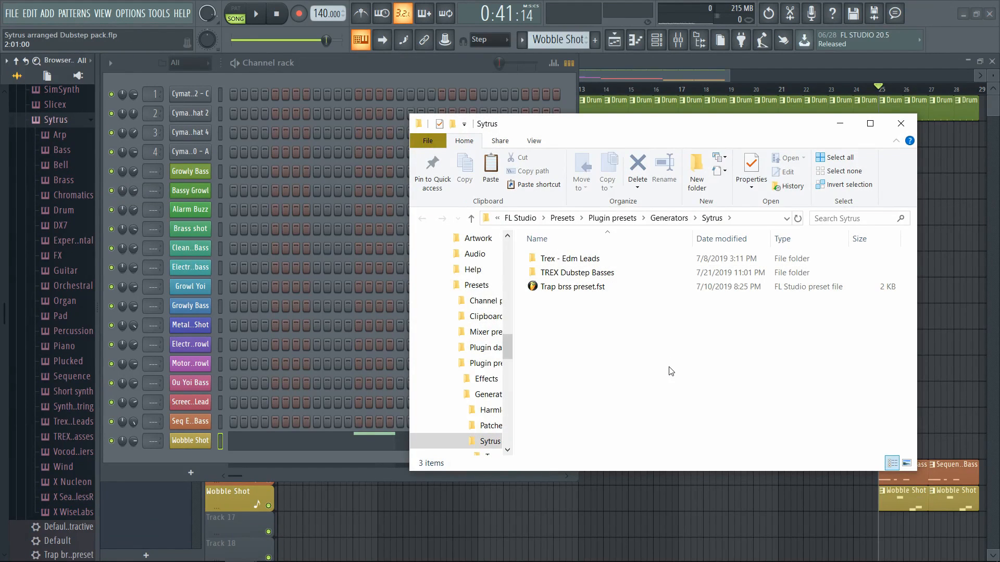
Step: Try to paste the copied TREX Dubstep Basses folder into the Sytrus presets folder, cancel the file conflict dialog, and close the folder window
{"action": "right_click", "coordinate": [597, 335]}
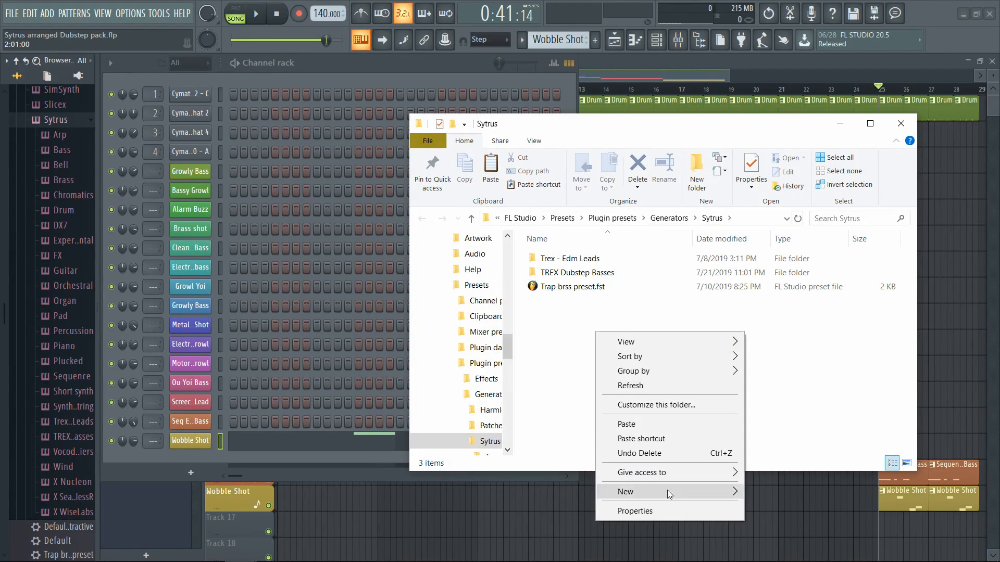
{"action": "left_click", "coordinate": [637, 430]}
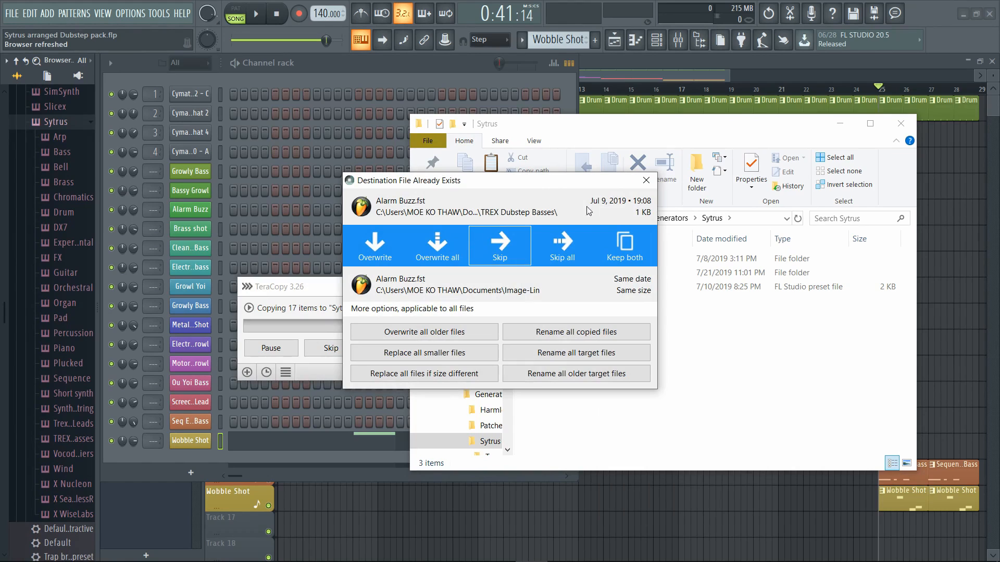
{"action": "left_click", "coordinate": [646, 181]}
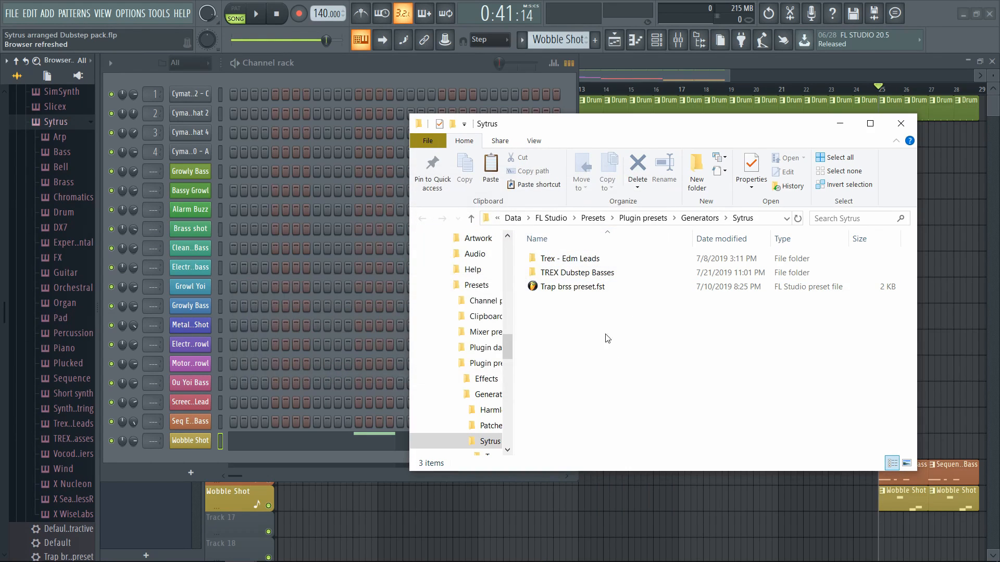
{"action": "left_click", "coordinate": [900, 124]}
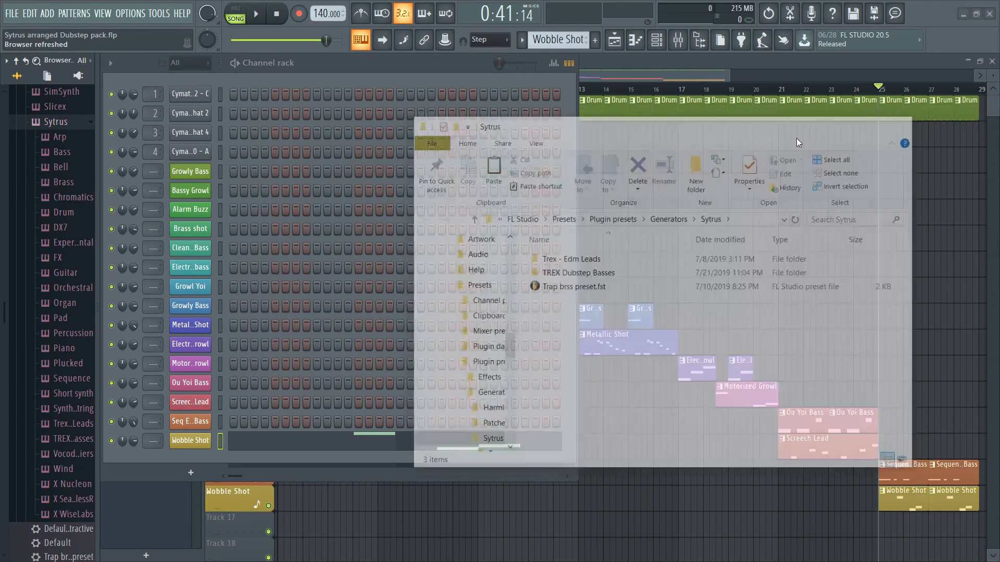
Step: Add a new Sytrus channel and load the Alarm Buzz preset from the TREX Dubstep Basses group
{"action": "left_click", "coordinate": [190, 473]}
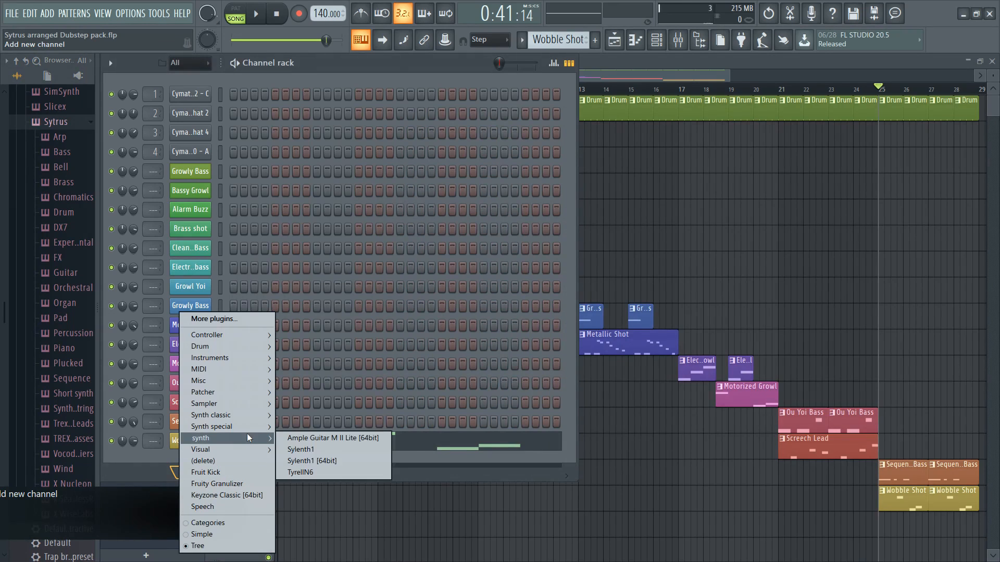
{"action": "mouse_move", "coordinate": [265, 426]}
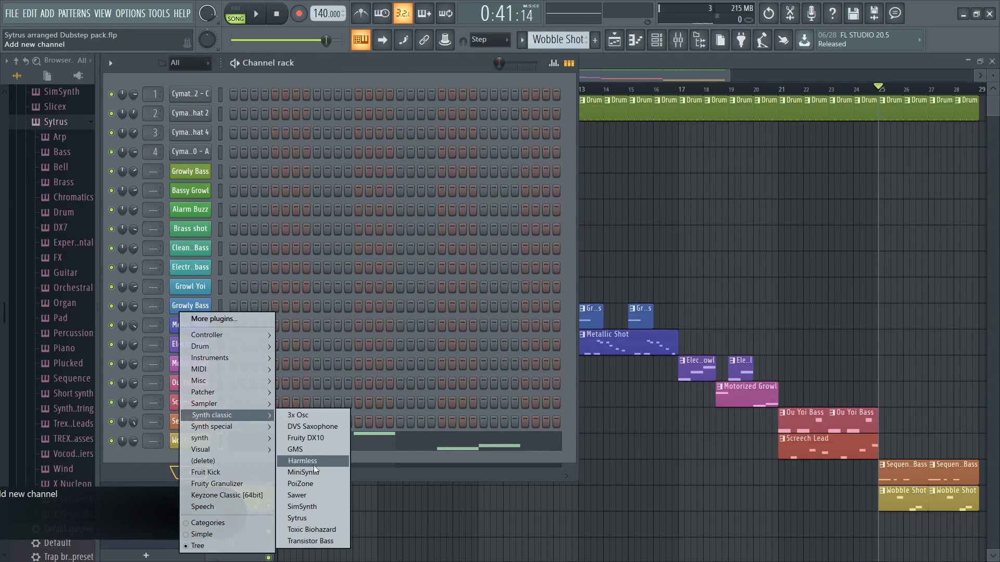
{"action": "left_click", "coordinate": [310, 495]}
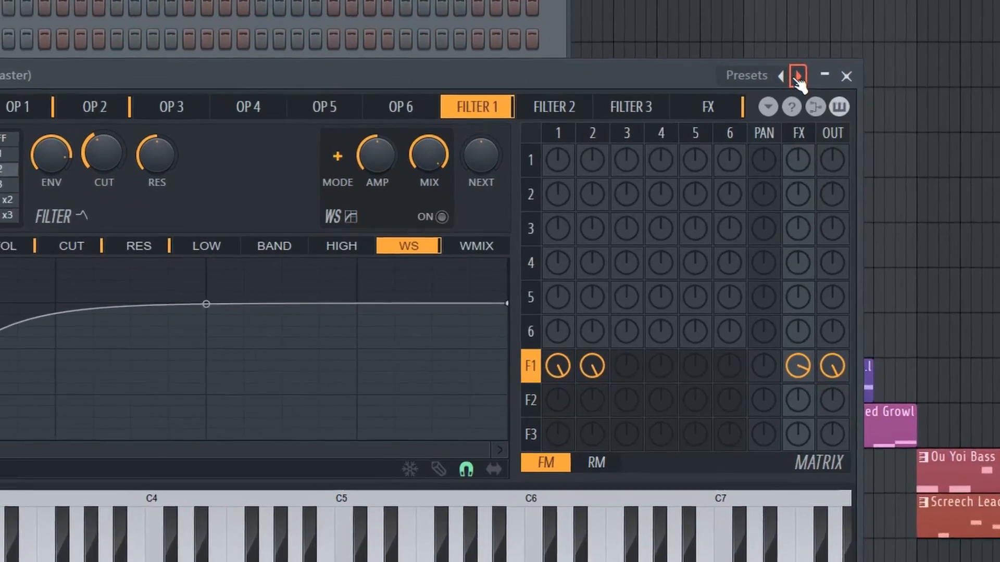
{"action": "right_click", "coordinate": [745, 147]}
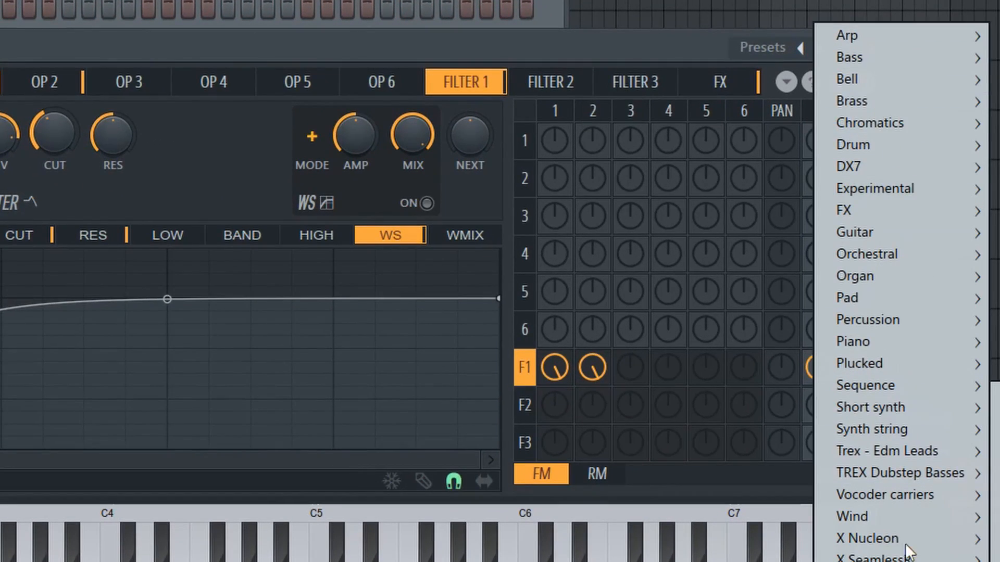
{"action": "mouse_move", "coordinate": [867, 474]}
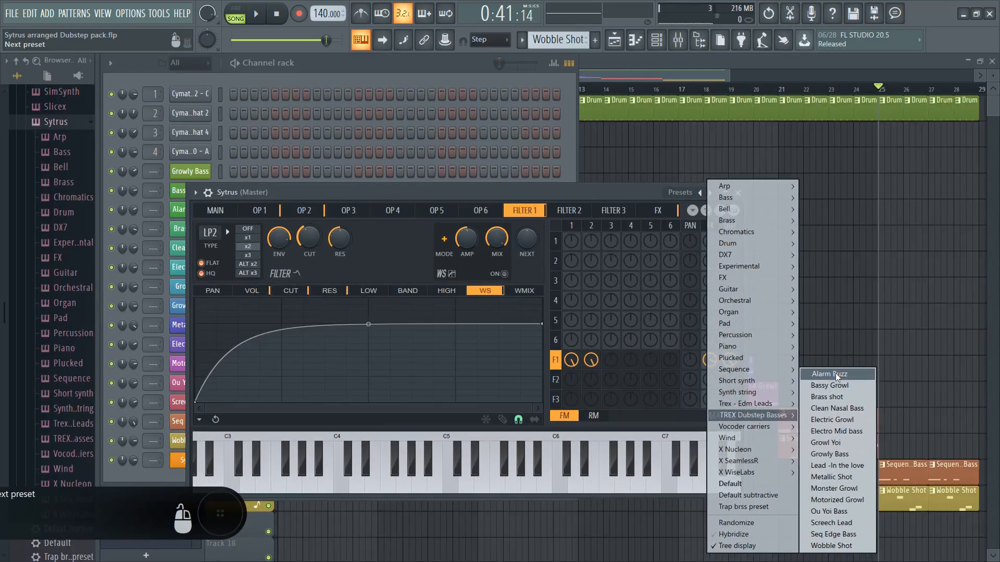
{"action": "left_click", "coordinate": [807, 214]}
Step: Audition the Alarm Buzz preset on keys between C3 and C6, close the synth, and dismiss the new-channel plugin list
{"action": "left_click", "coordinate": [544, 468]}
{"action": "left_click", "coordinate": [465, 469]}
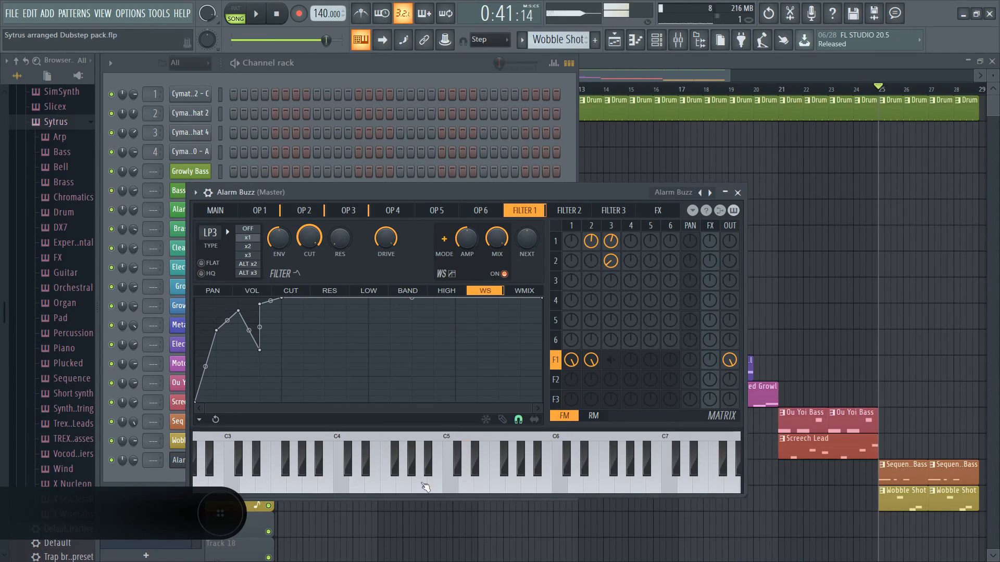
{"action": "left_click", "coordinate": [330, 469]}
{"action": "left_click", "coordinate": [259, 481]}
{"action": "left_click", "coordinate": [294, 482]}
{"action": "left_click", "coordinate": [329, 487]}
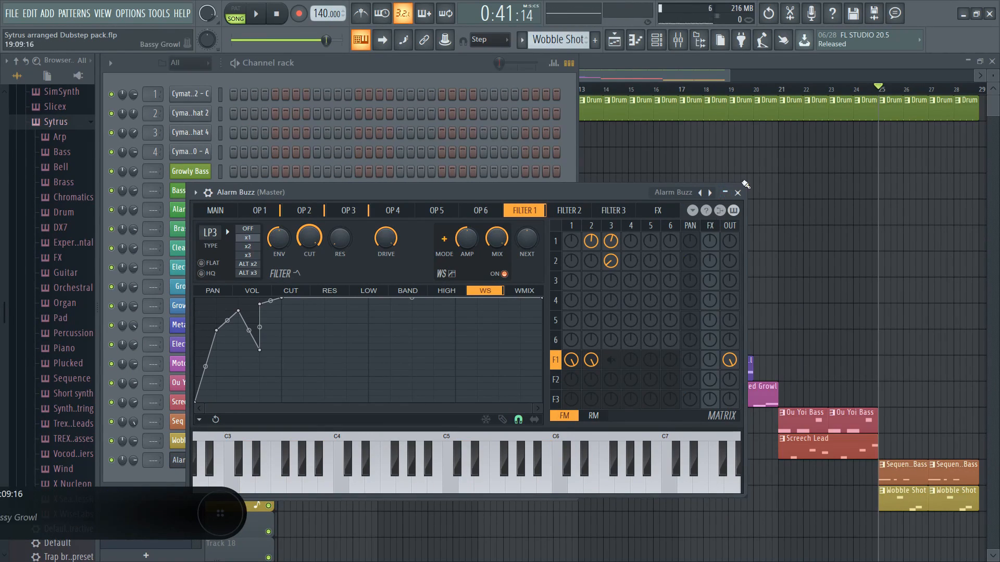
{"action": "left_click", "coordinate": [738, 192]}
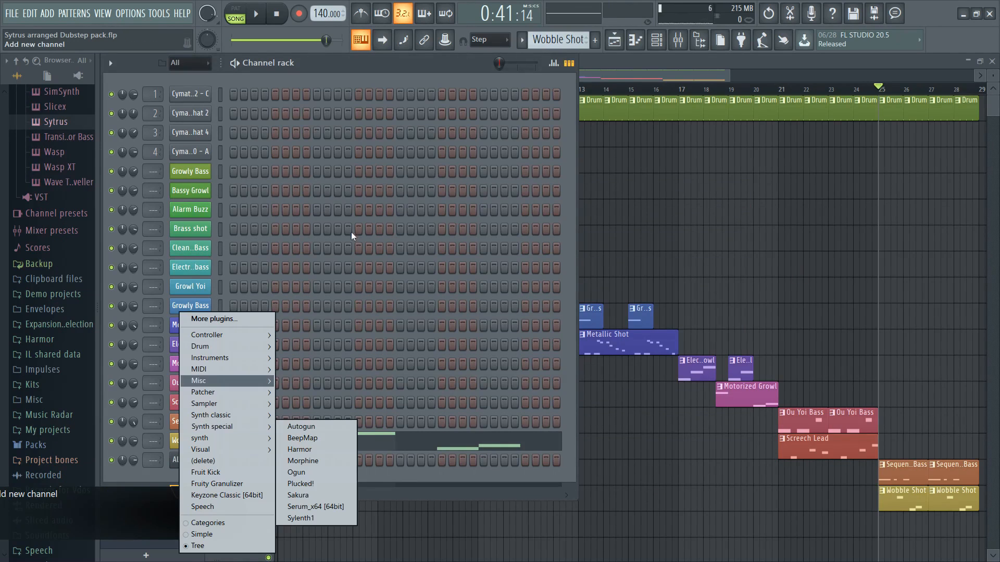
{"action": "left_click", "coordinate": [377, 65]}
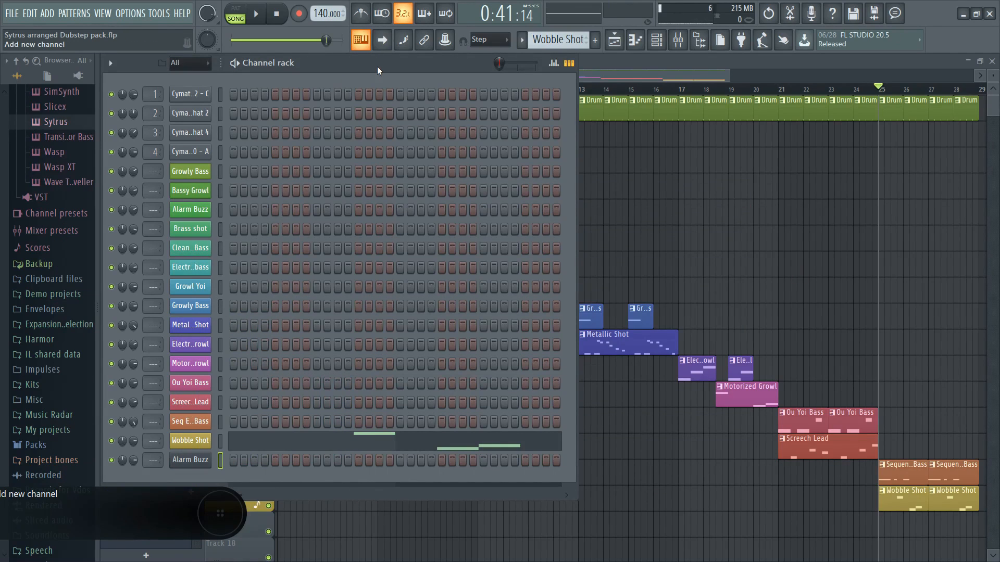